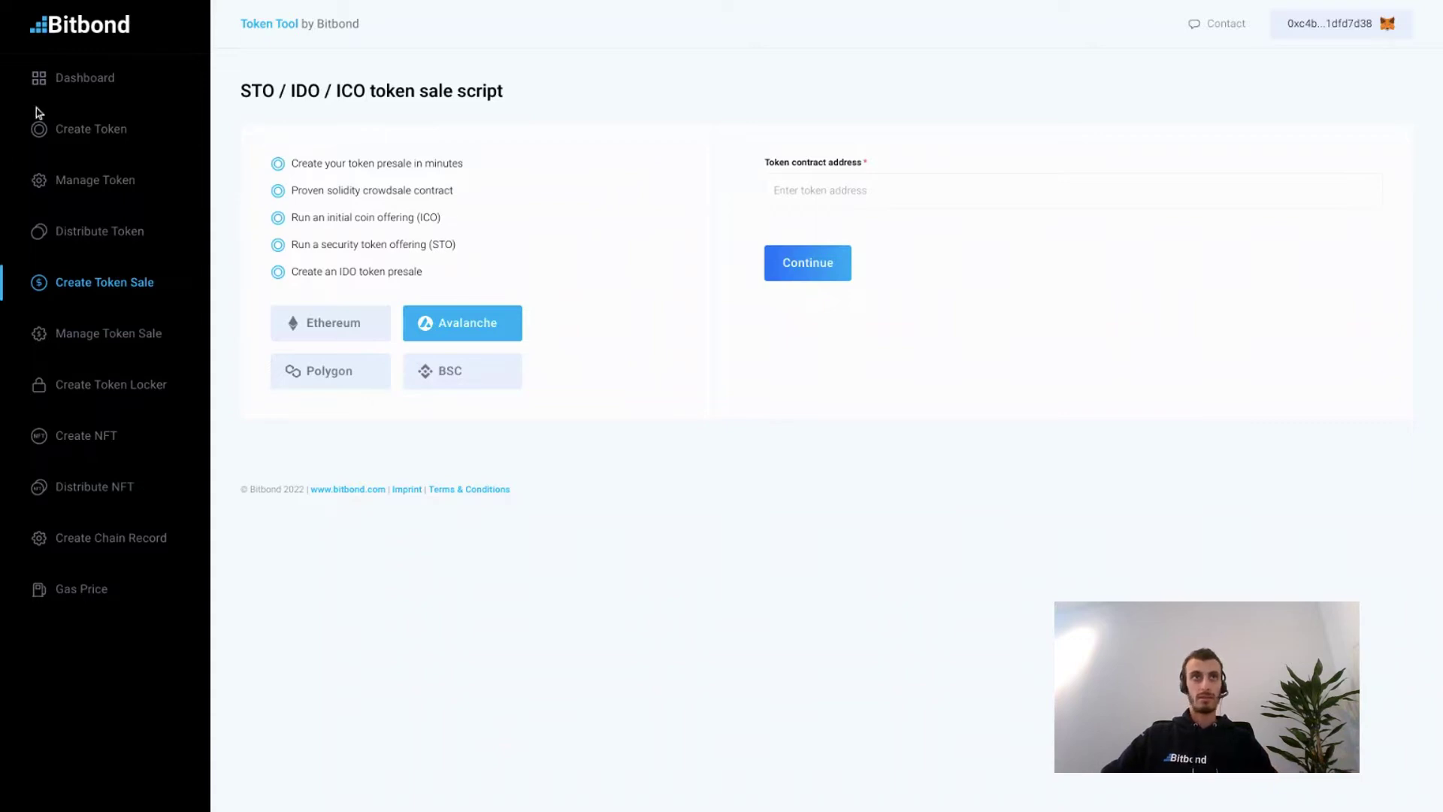
Switch to Create Token and scroll through the Avalanche ARC20 token form's settings.
click(62, 129)
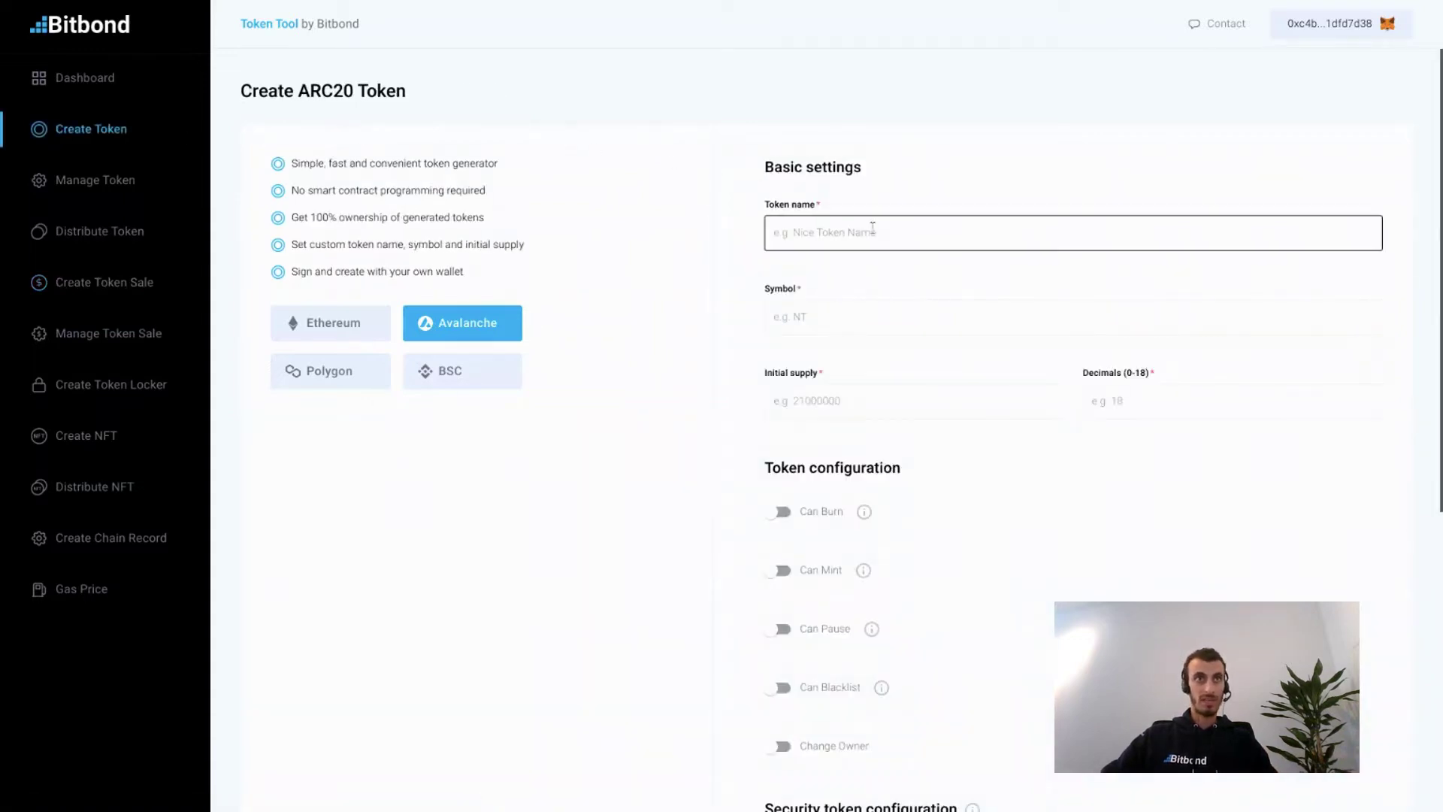
scroll(934, 546, down, 6)
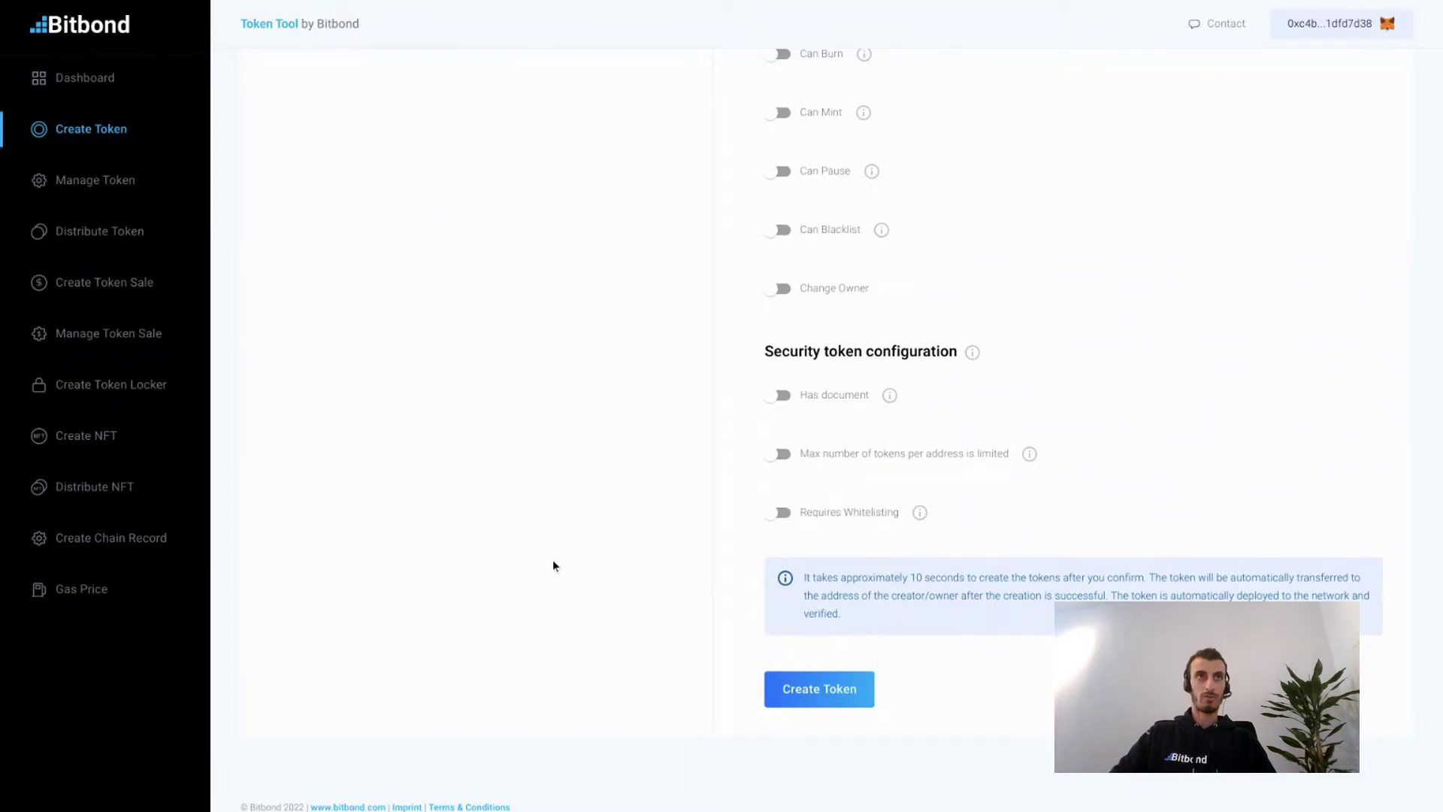
scroll(554, 565, down, 1)
scroll(535, 557, up, 7)
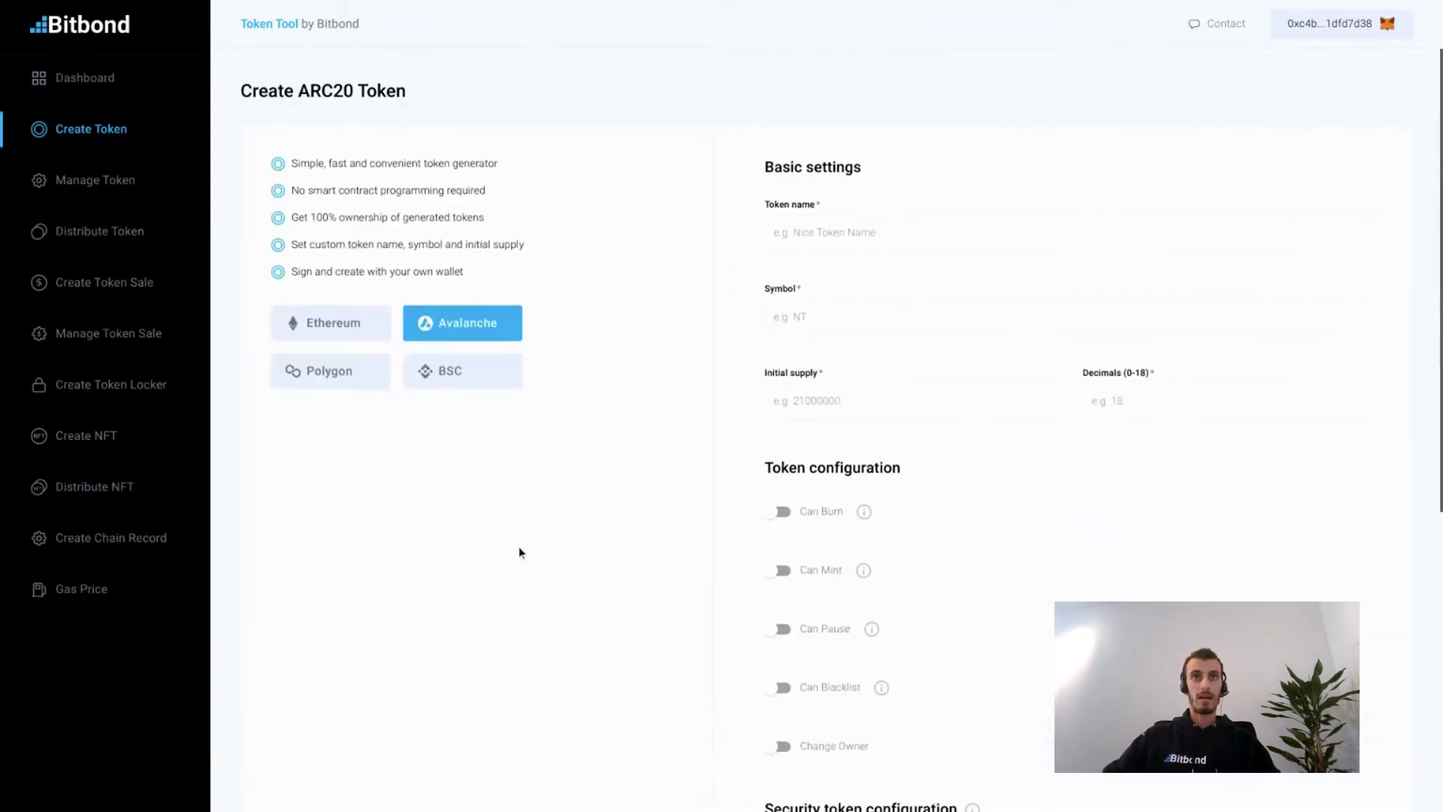
Return to token sale creation and reconnect the MetaMask wallet.
click(93, 283)
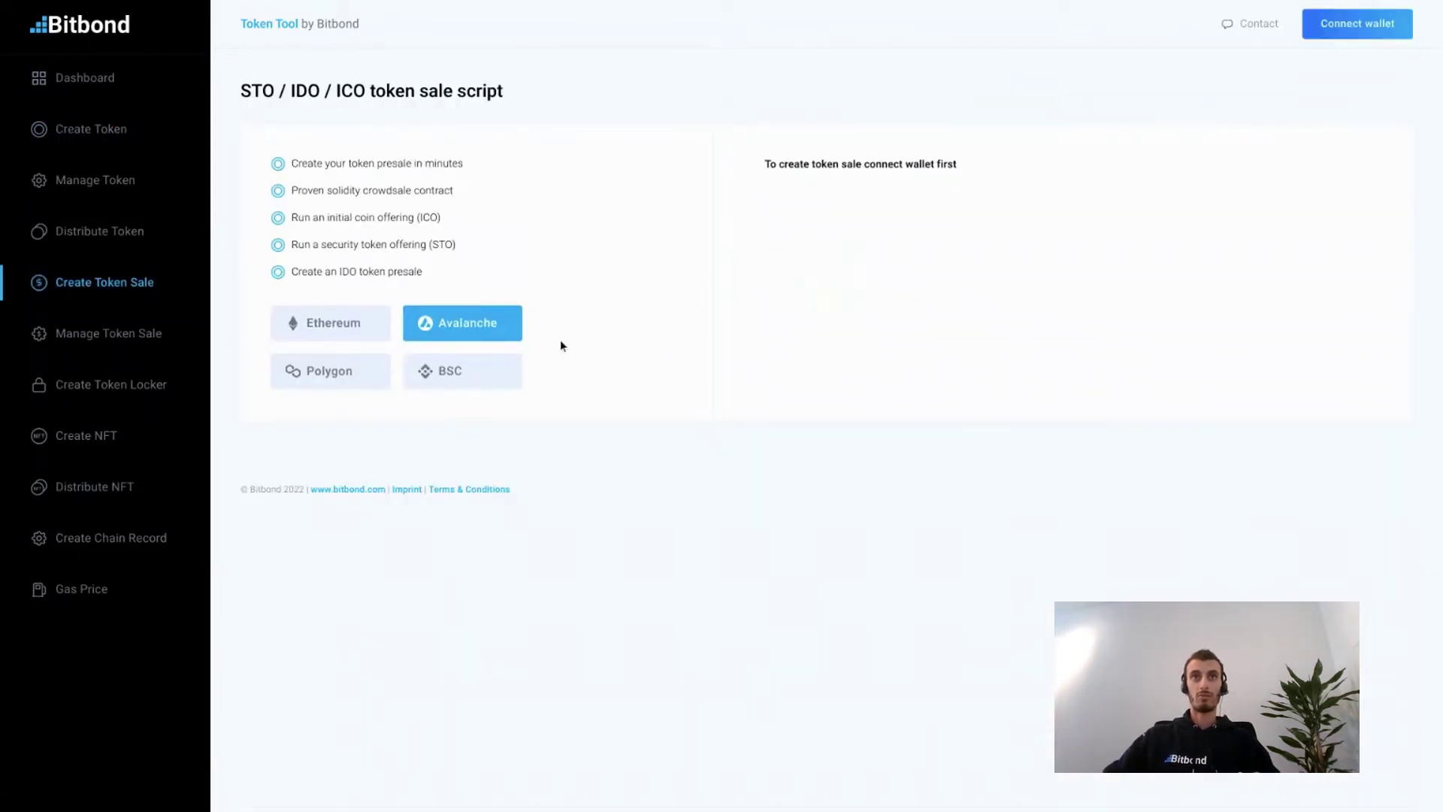
click(1313, 41)
click(714, 314)
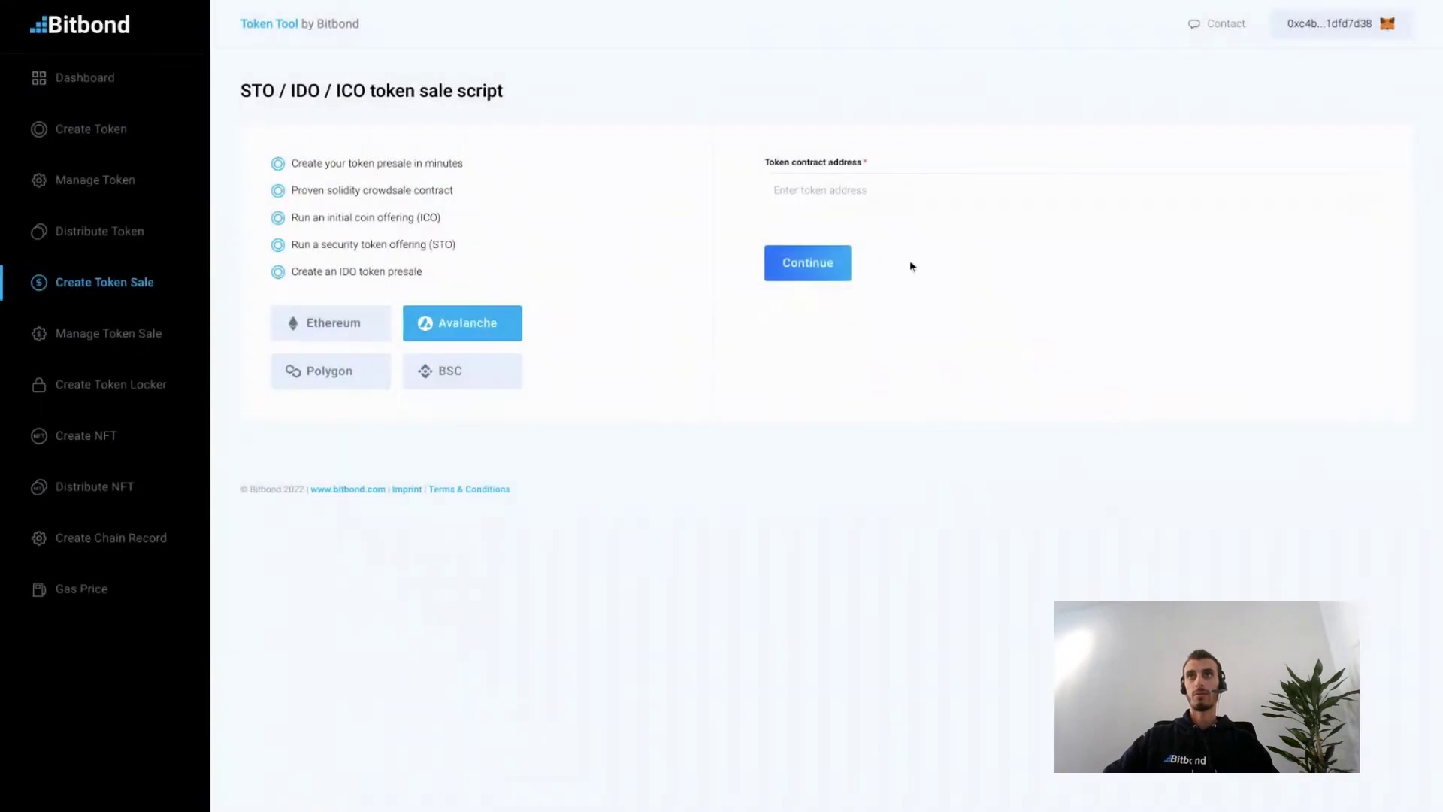
Select ACME as the token to sell and continue to the sale configuration form.
click(906, 198)
scroll(905, 309, down, 2)
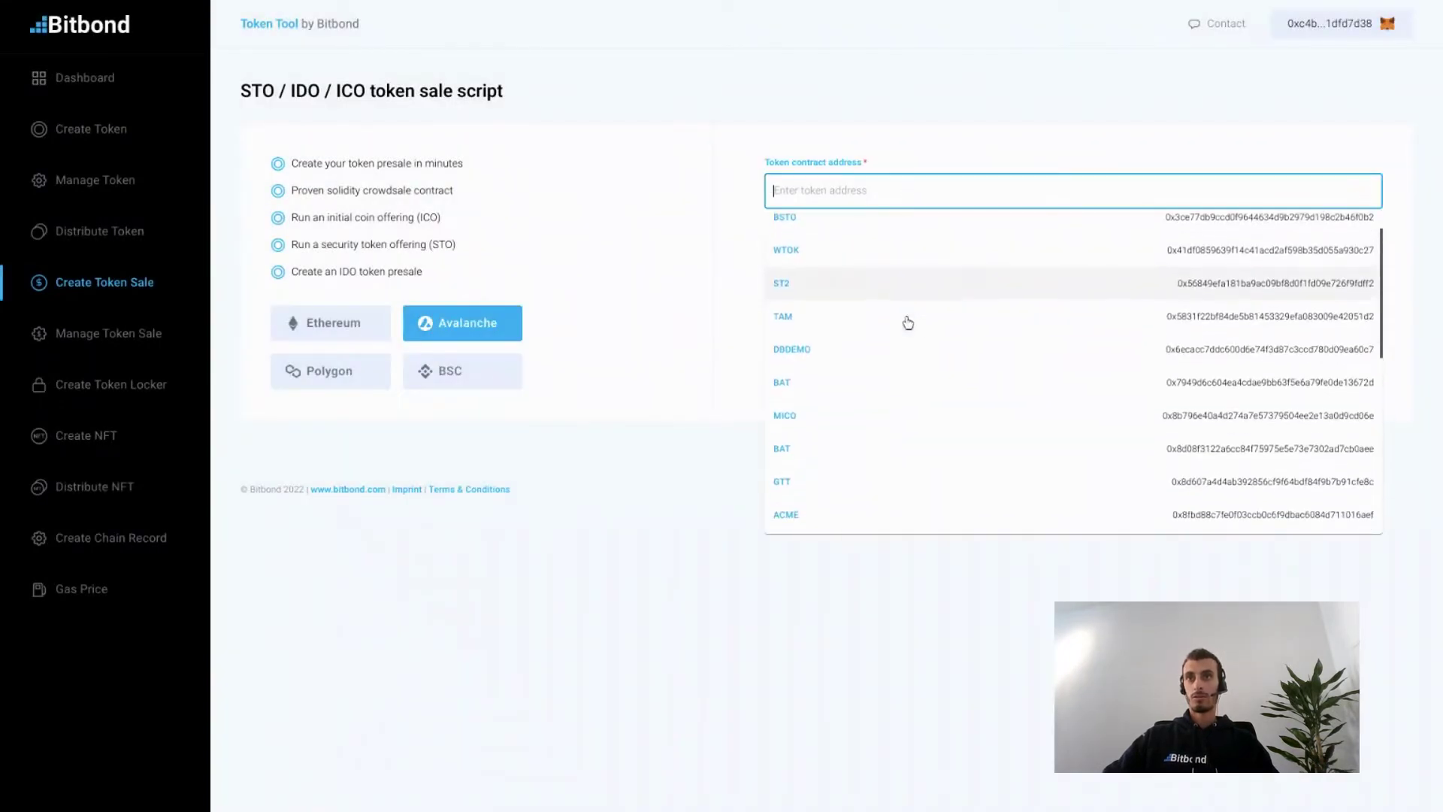
scroll(909, 323, down, 1)
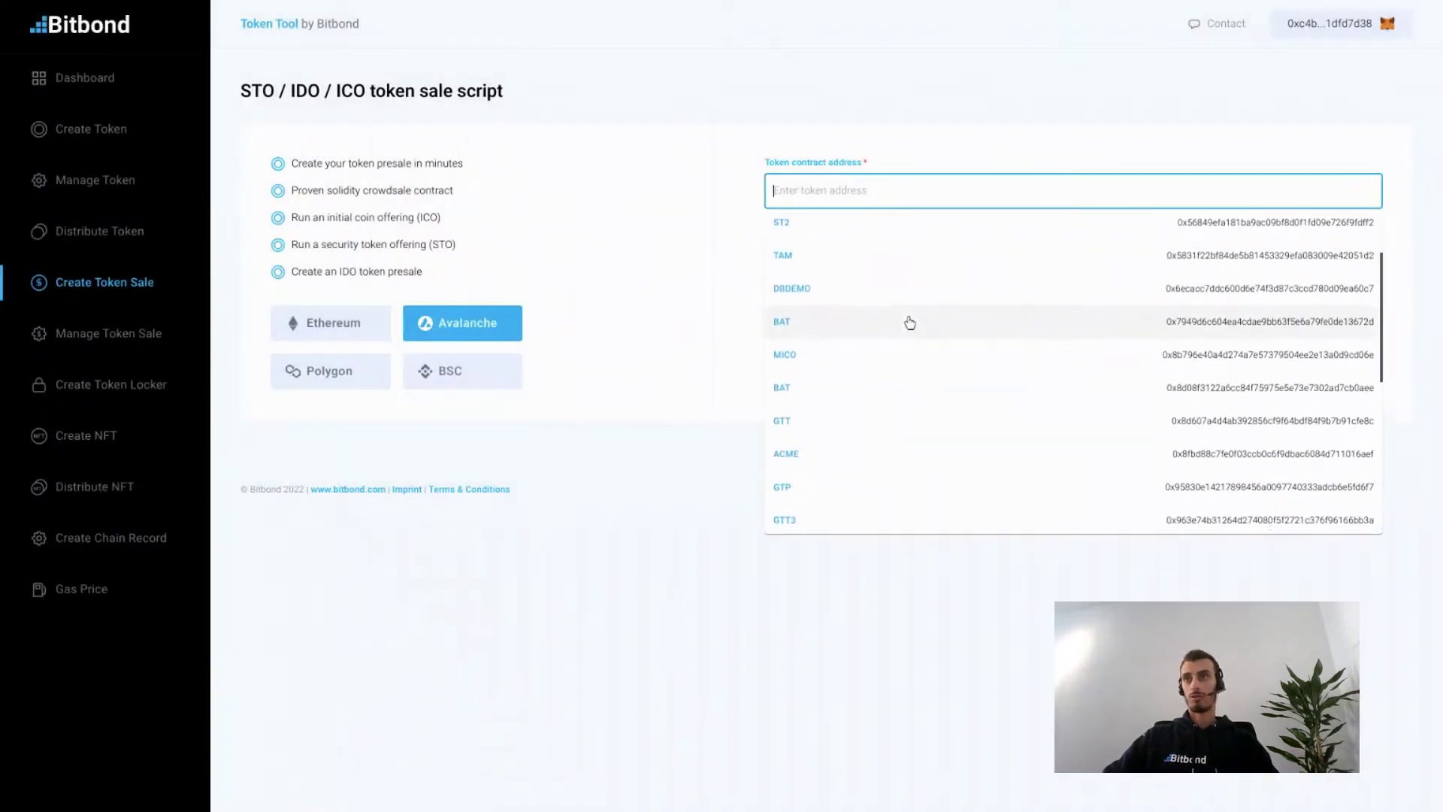
click(930, 426)
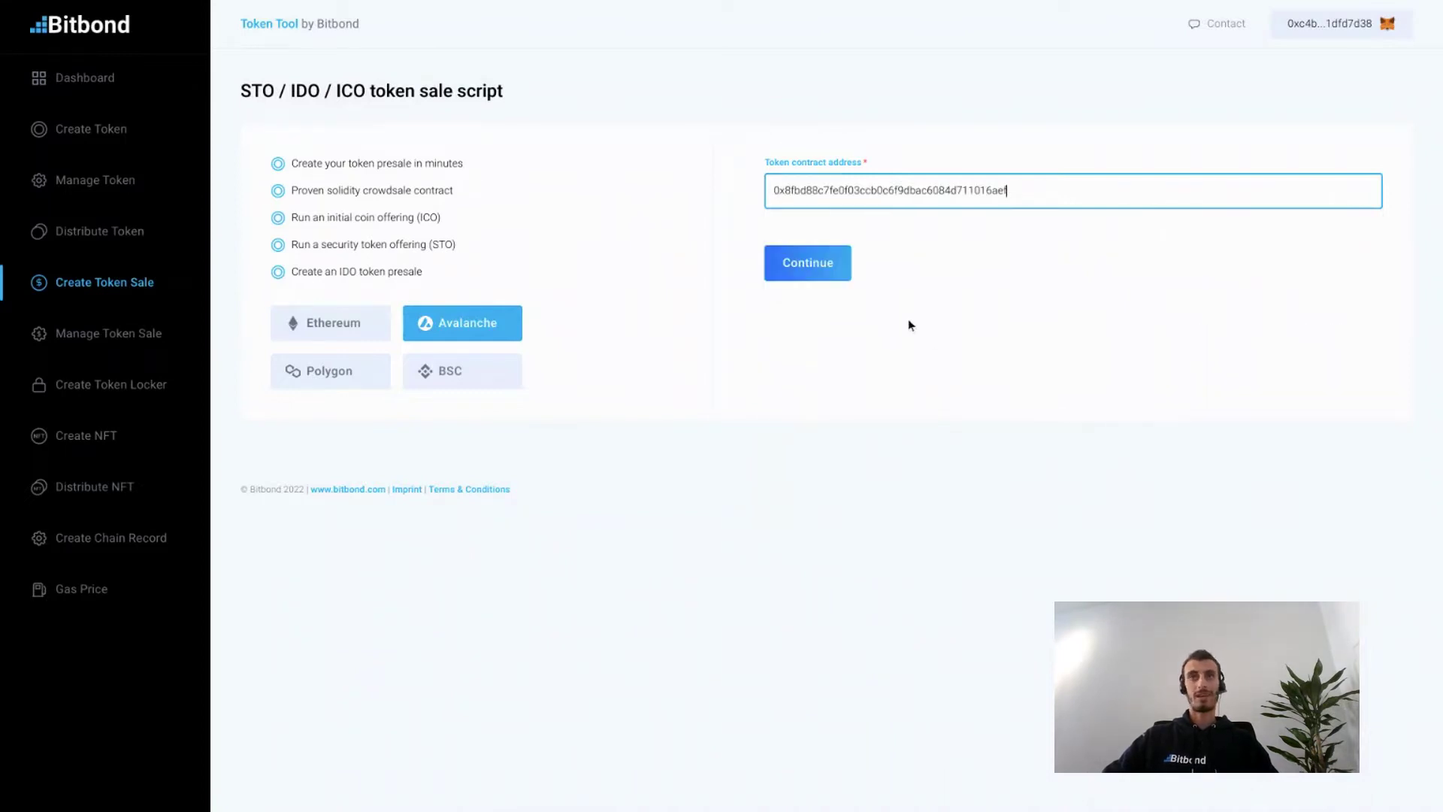
click(844, 272)
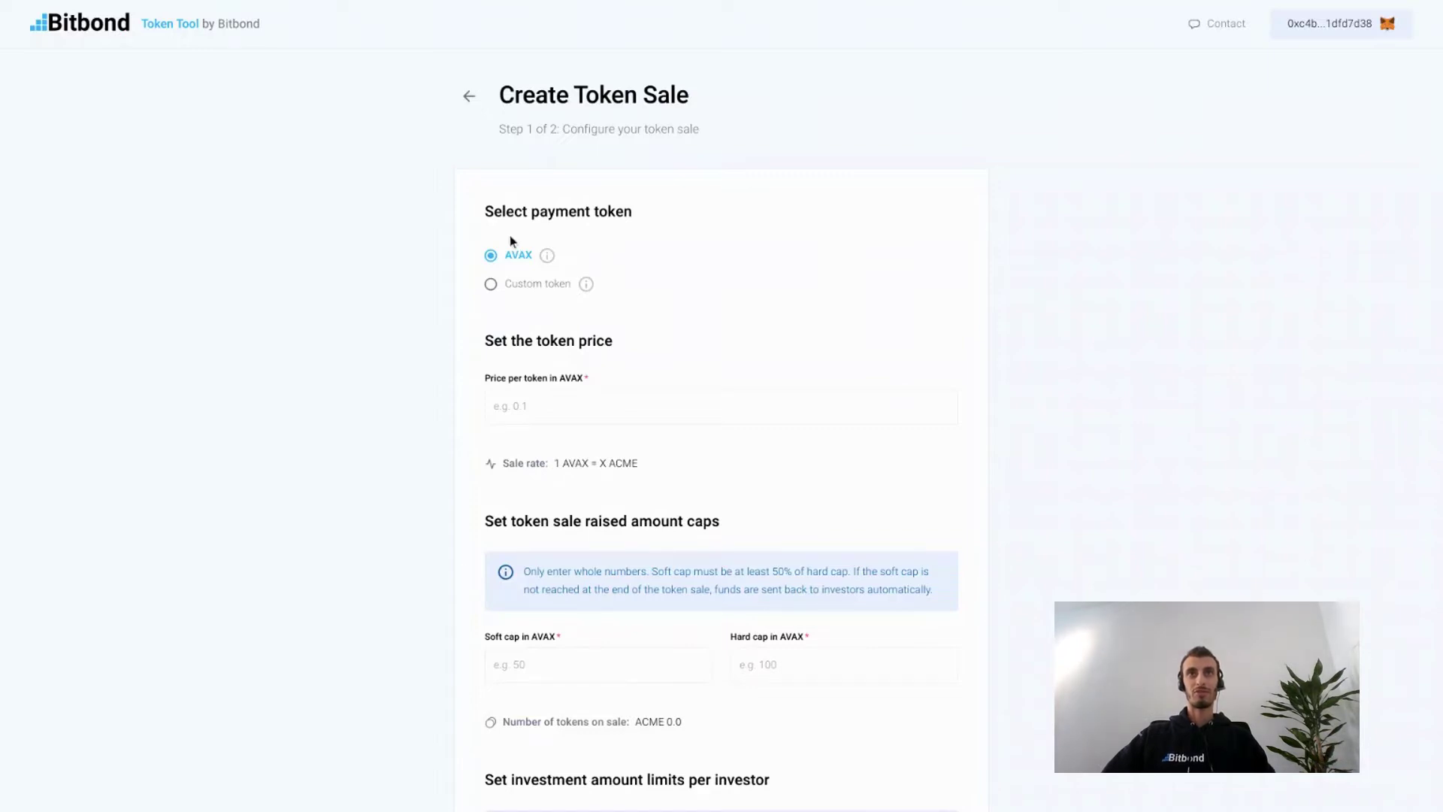
Replace AVAX with the custom USDR token as the sale's payment token.
click(491, 287)
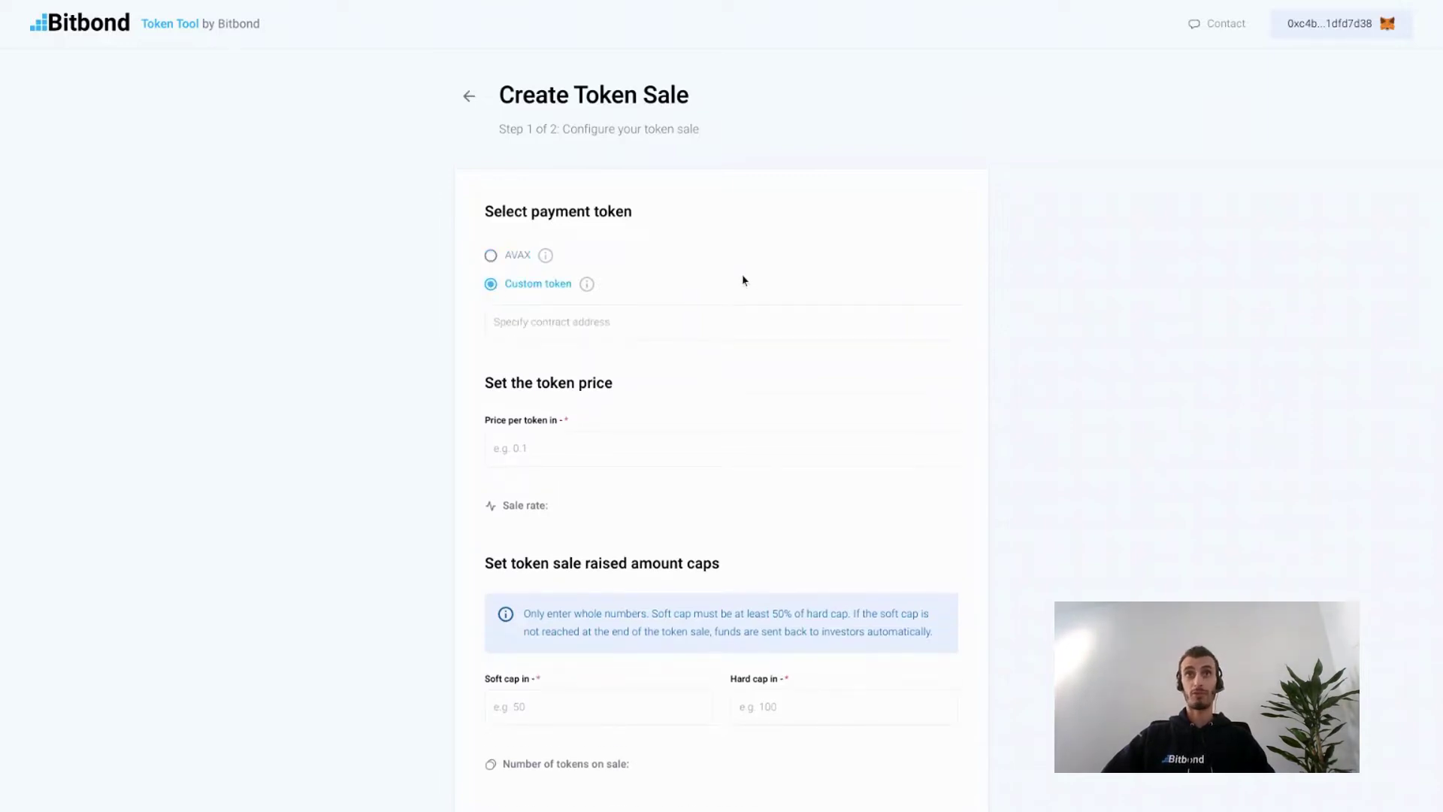
click(716, 316)
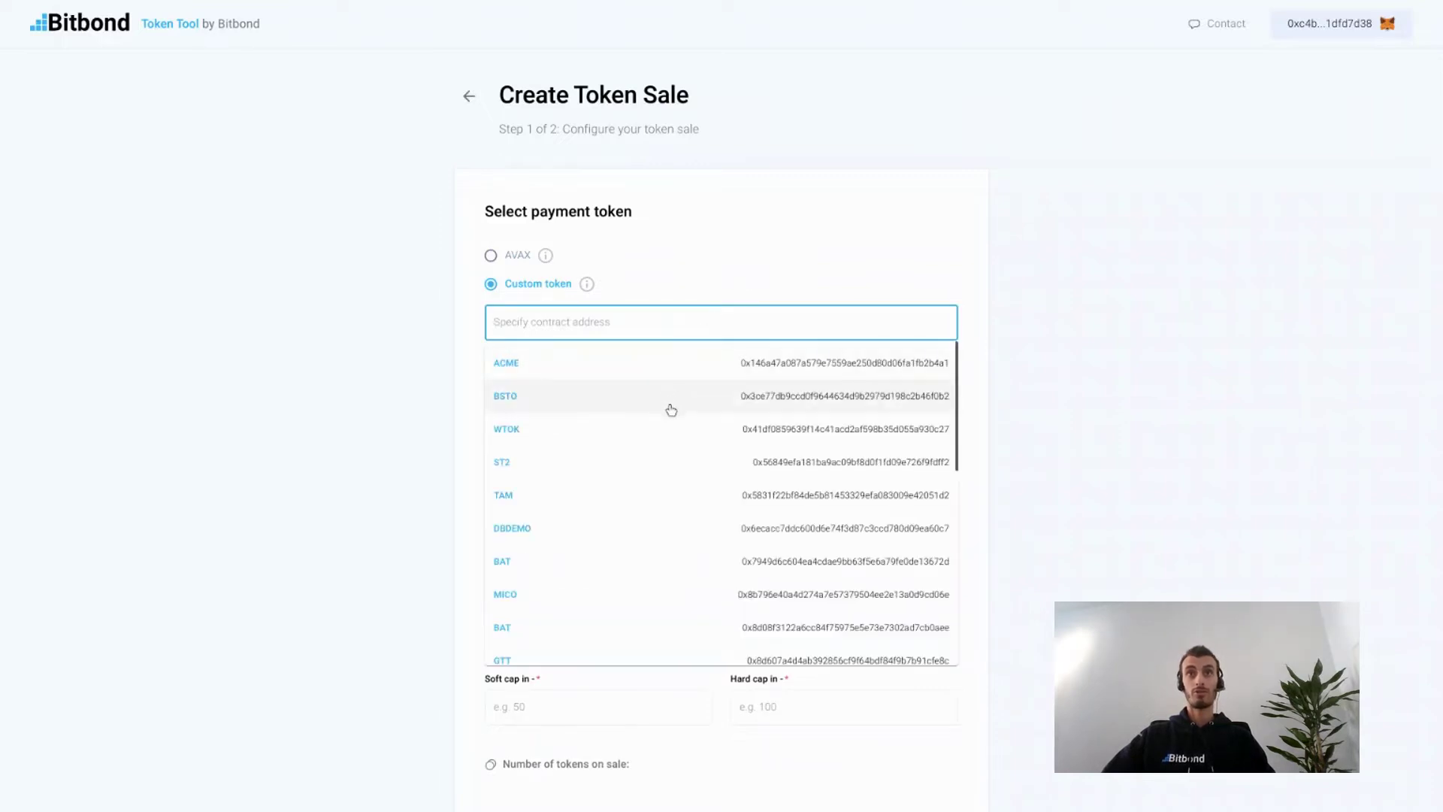
scroll(665, 426, down, 1)
scroll(665, 425, down, 10)
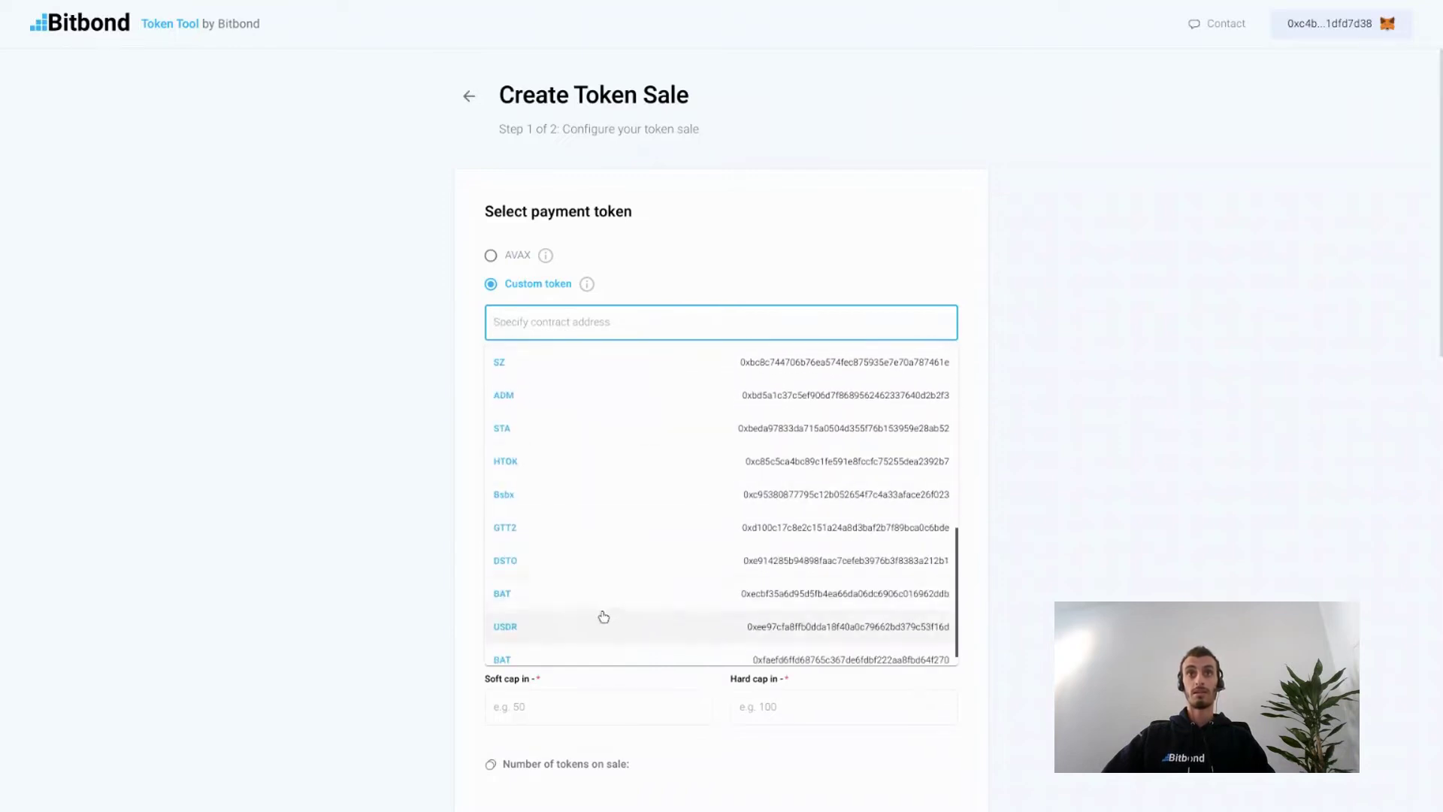
click(599, 615)
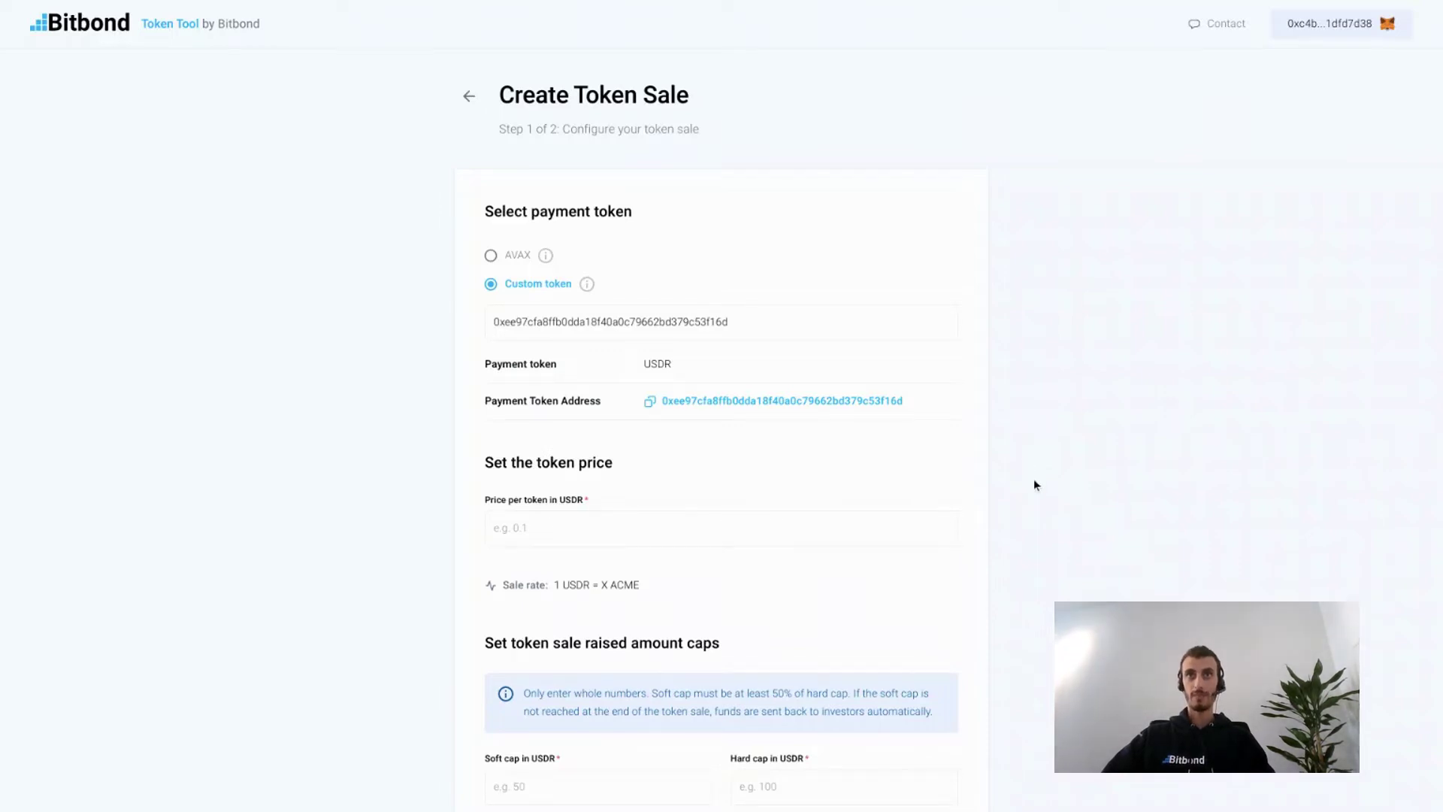
Set price per token to 10 USDR, soft cap 100000 and hard cap 10000000.
scroll(1040, 455, down, 3)
click(669, 325)
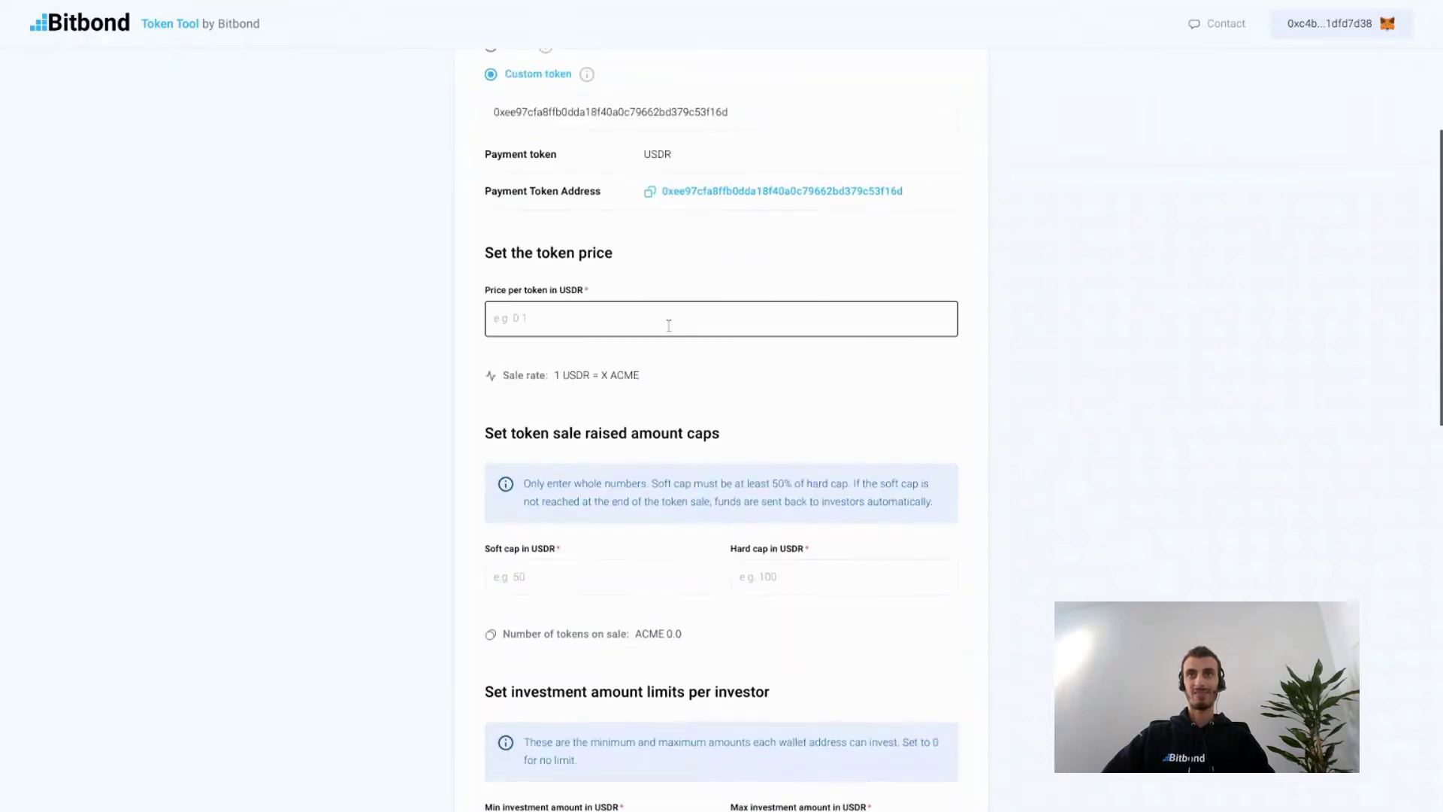
click(668, 326)
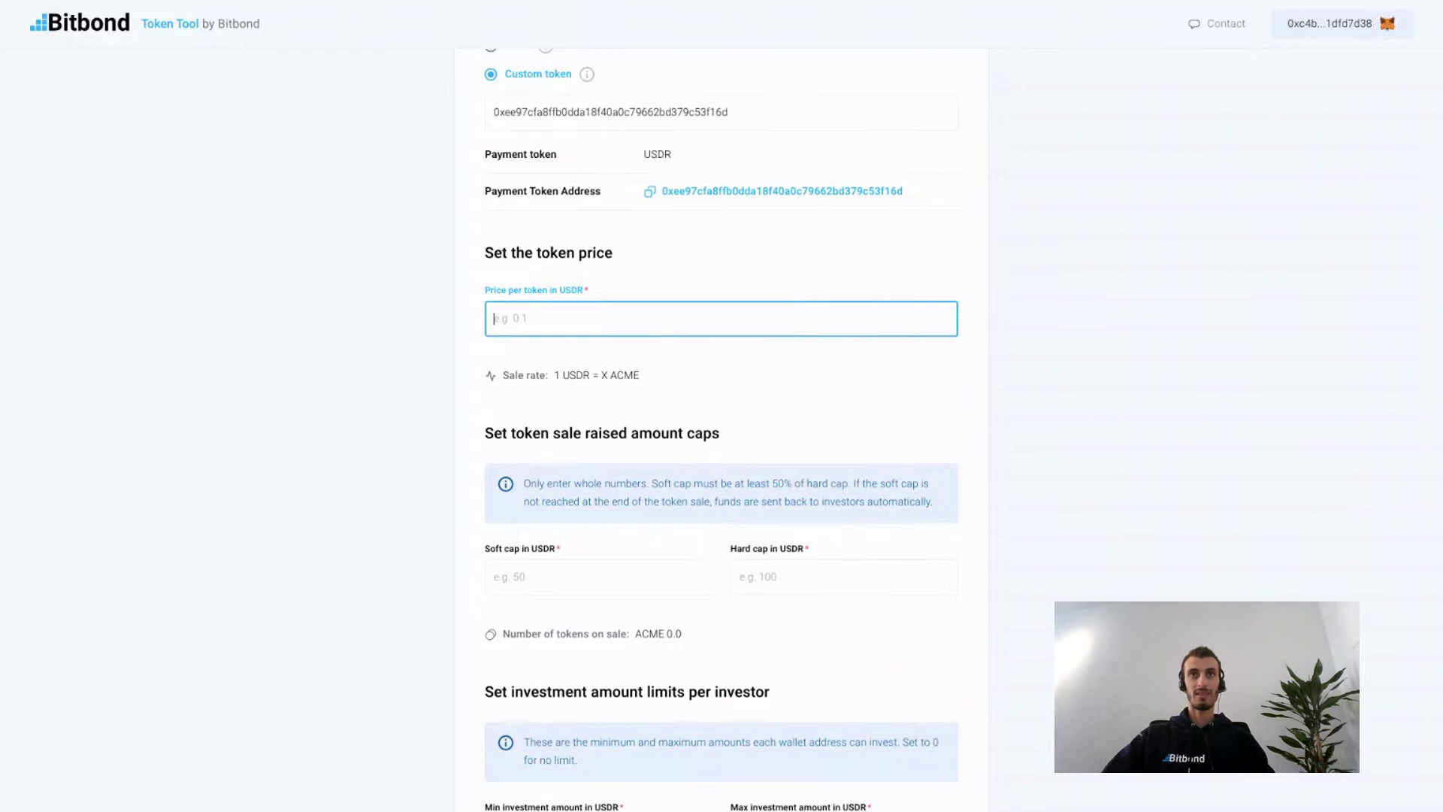
text(10)
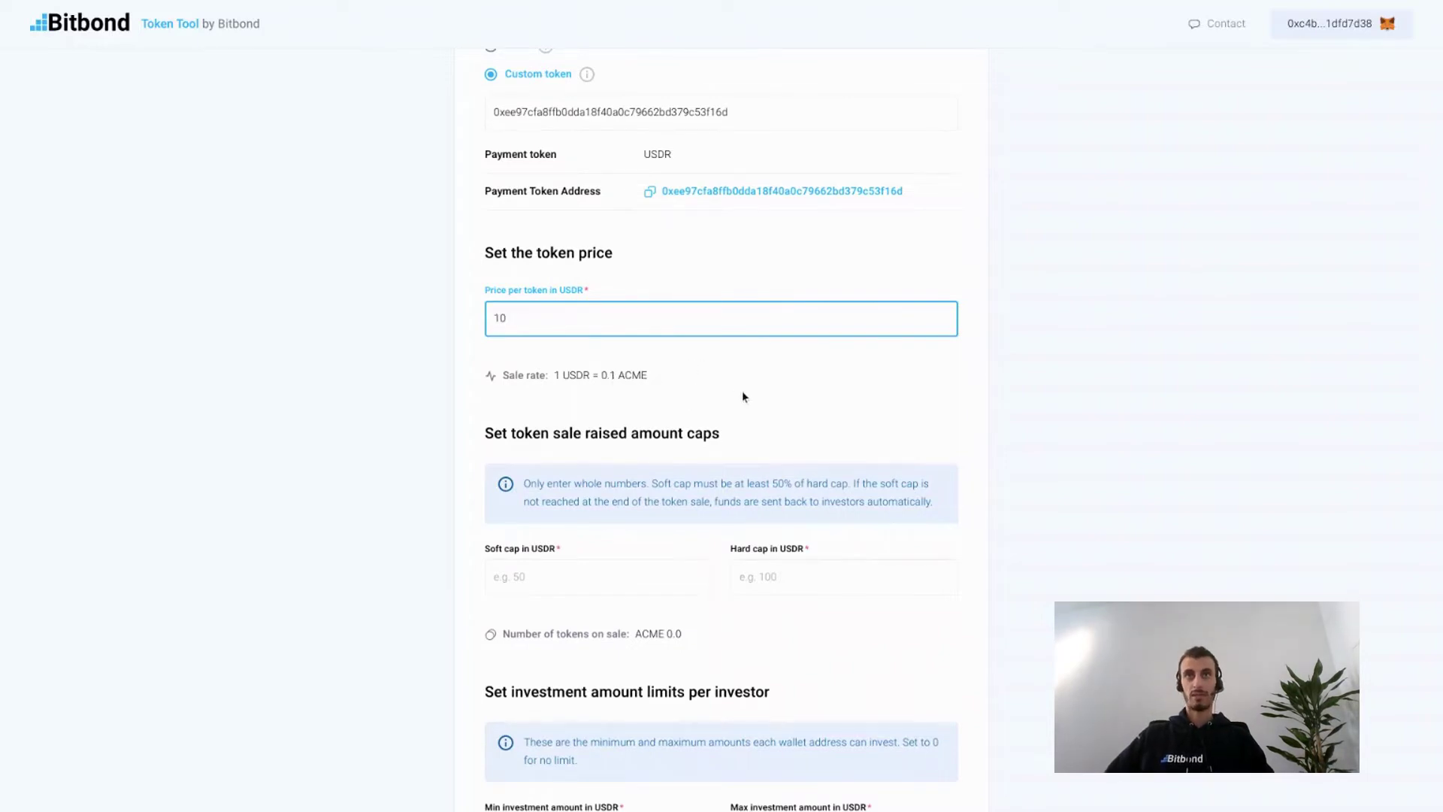
scroll(748, 387, down, 2)
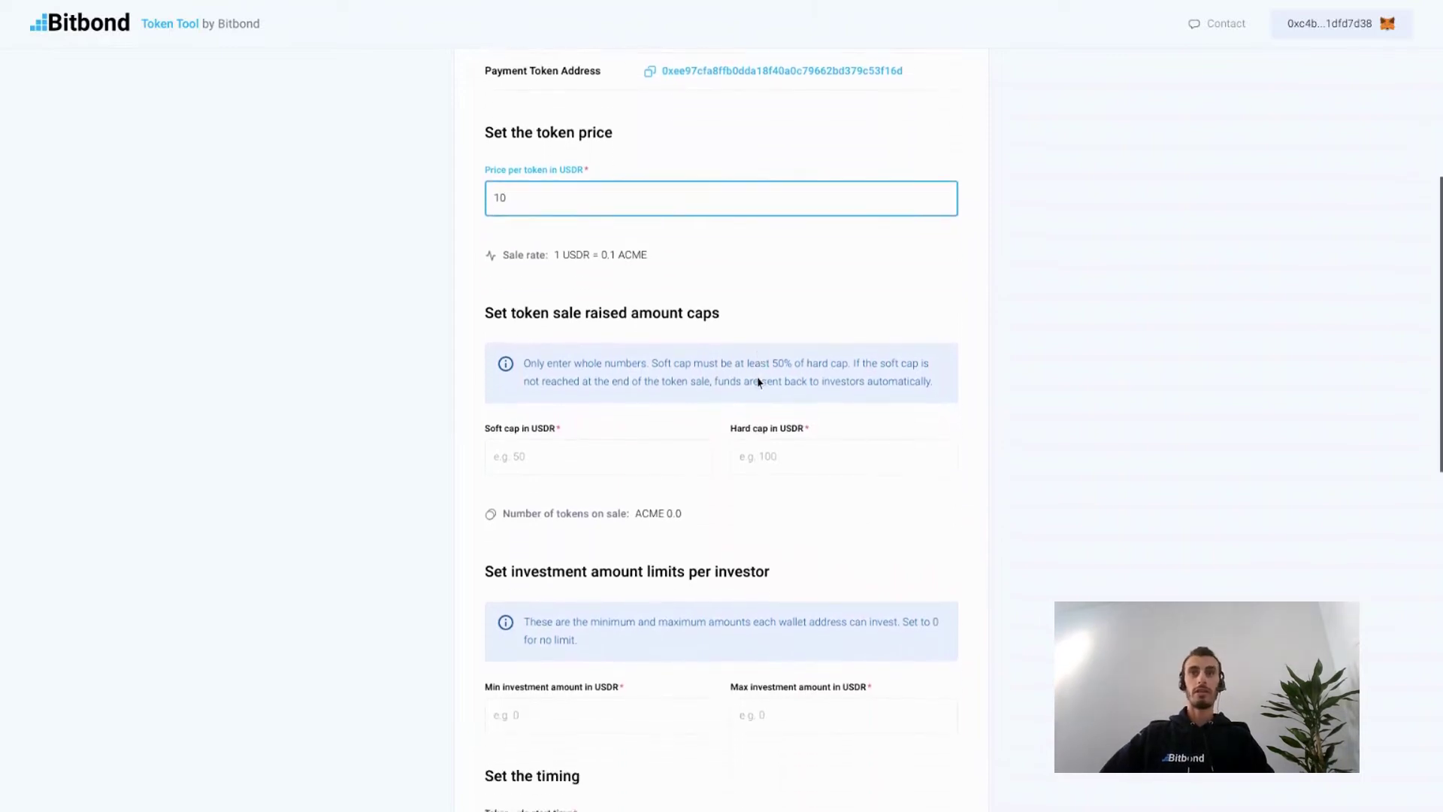
click(634, 438)
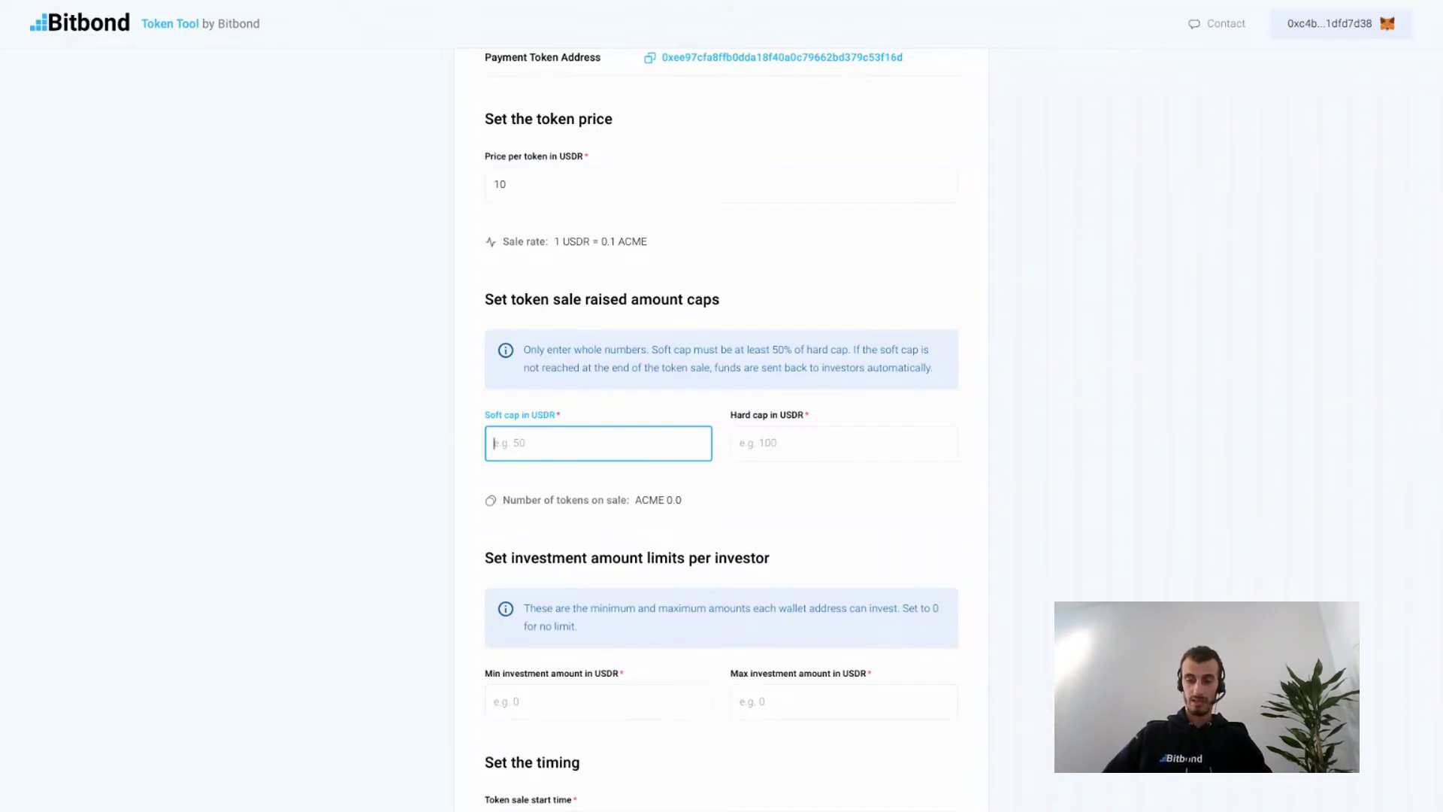
text(100000)
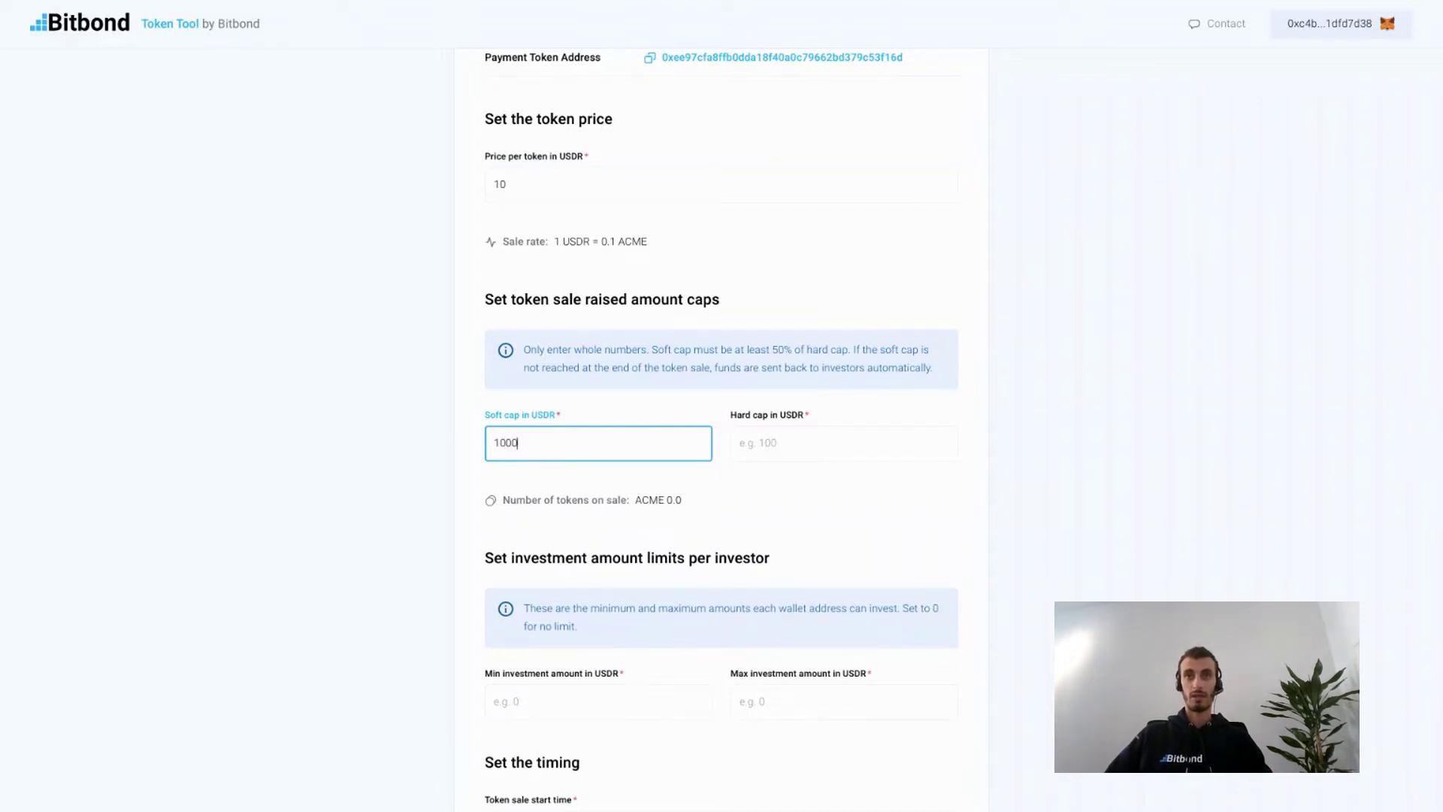
click(740, 443)
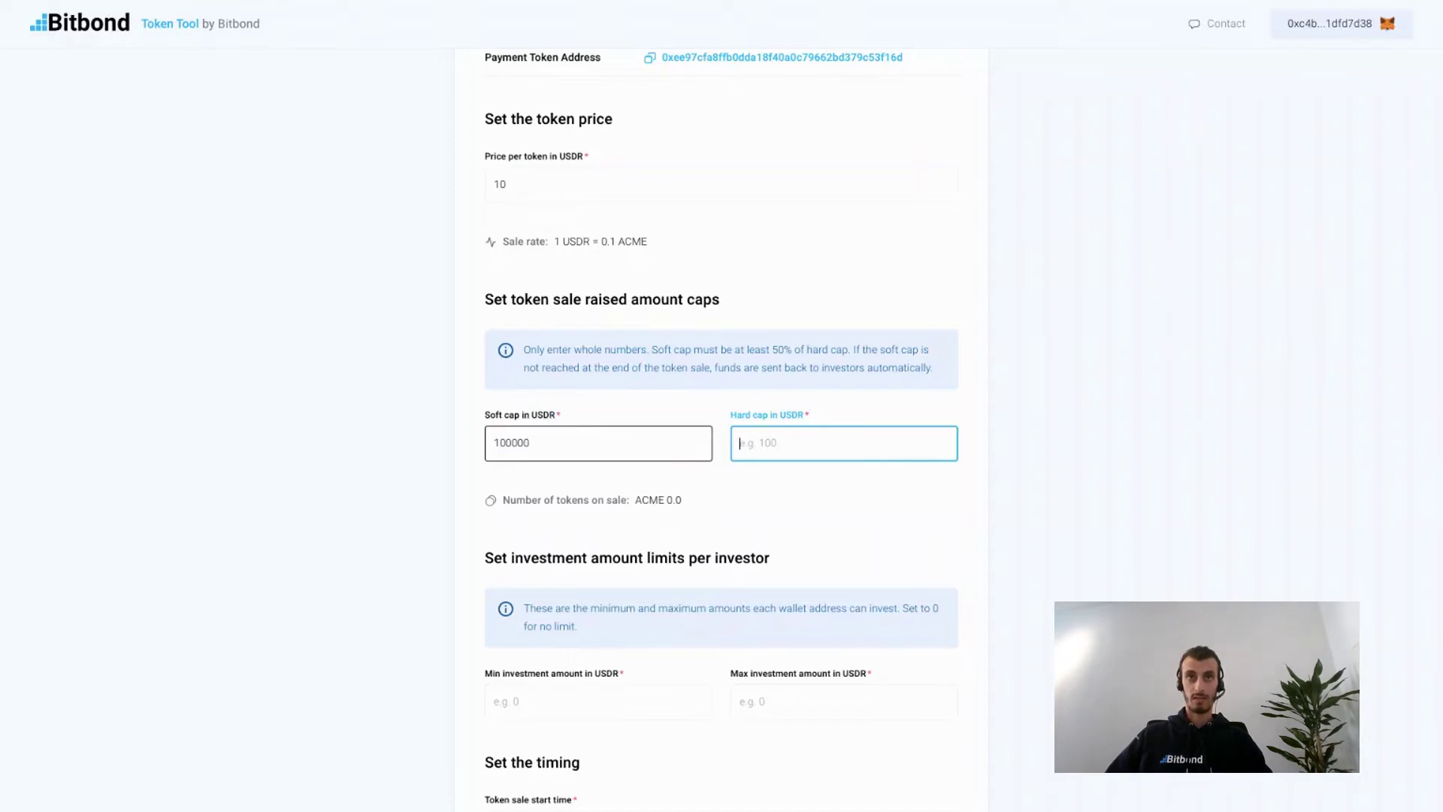
text(100)
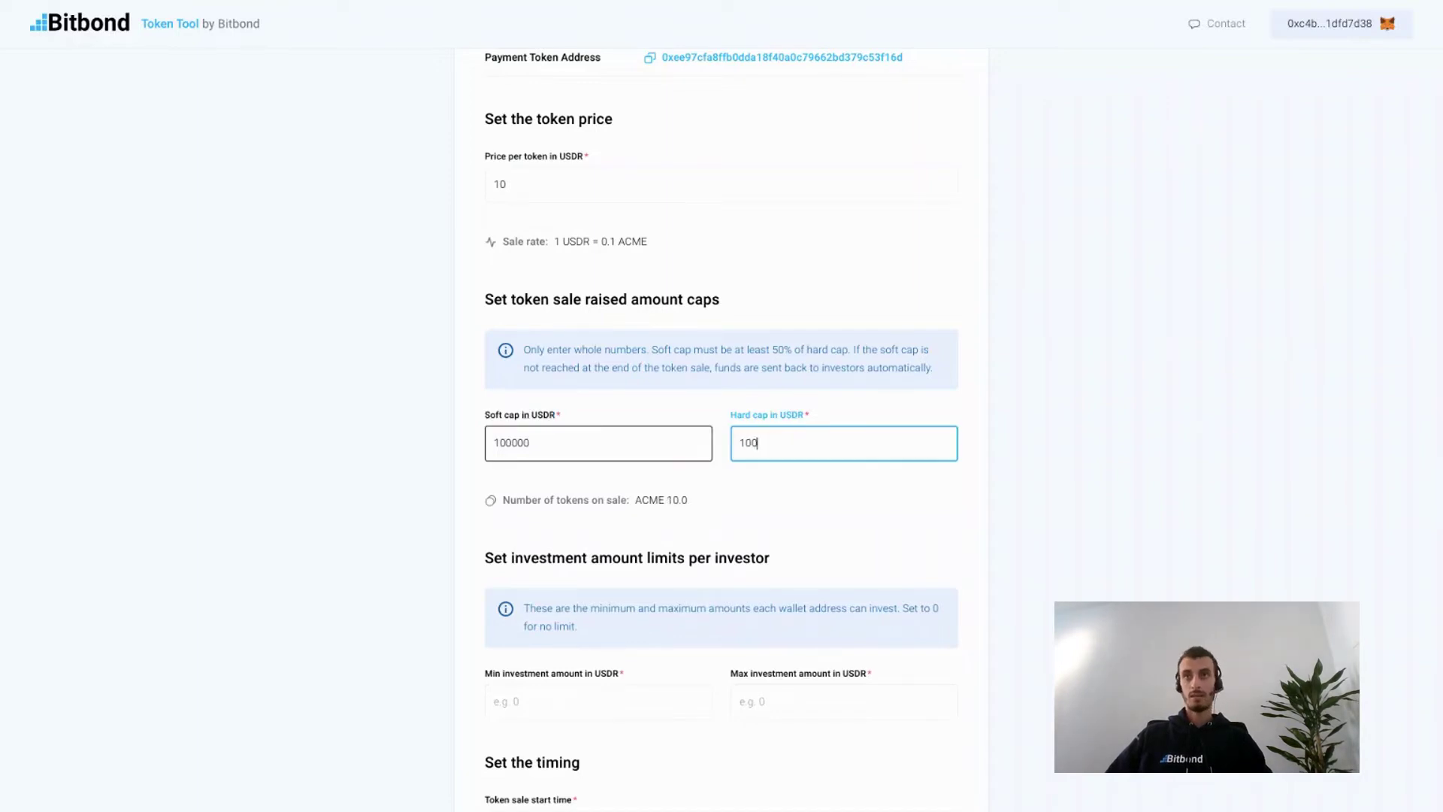
text(00000)
click(728, 508)
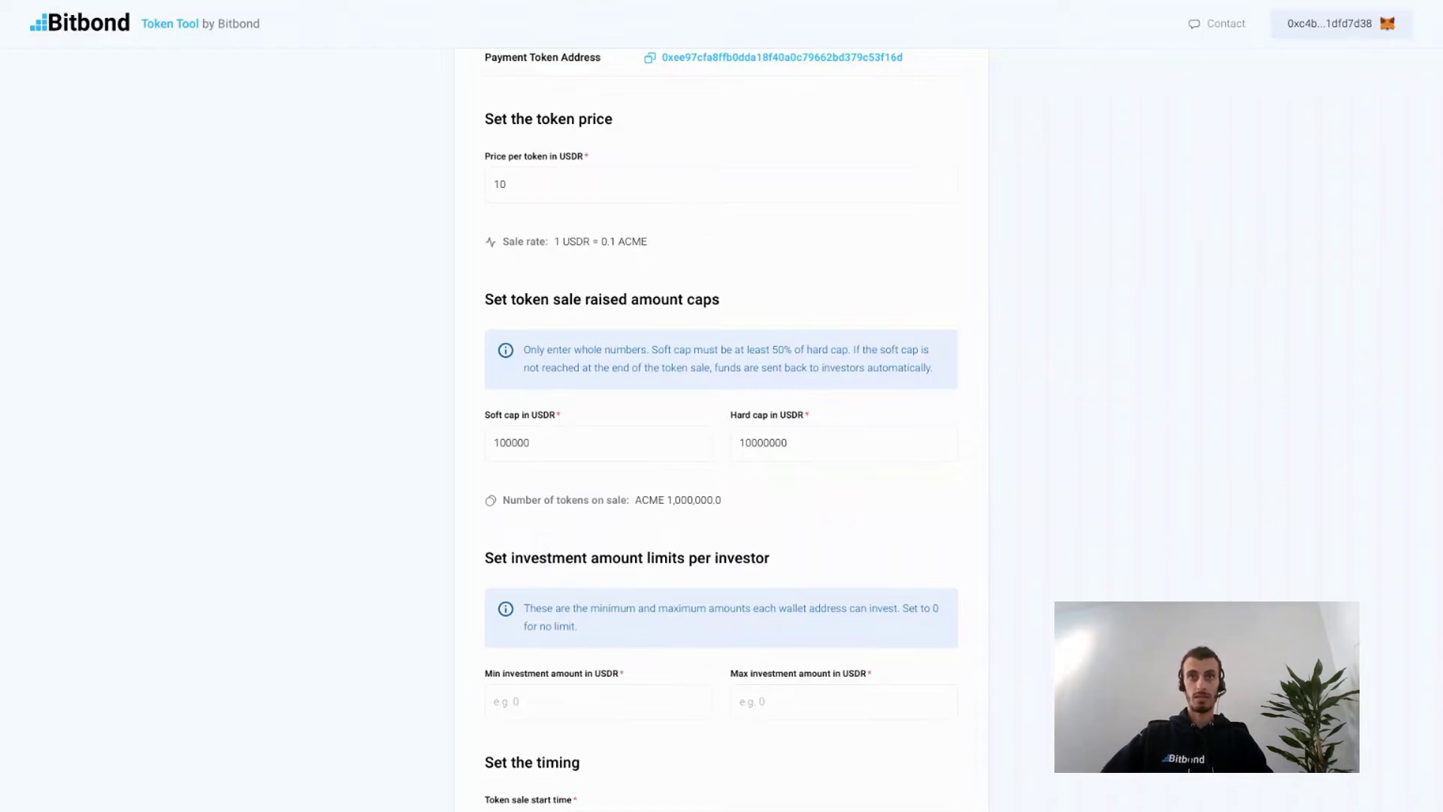
Set both the minimum and maximum investment amounts to 0.
scroll(840, 512, down, 3)
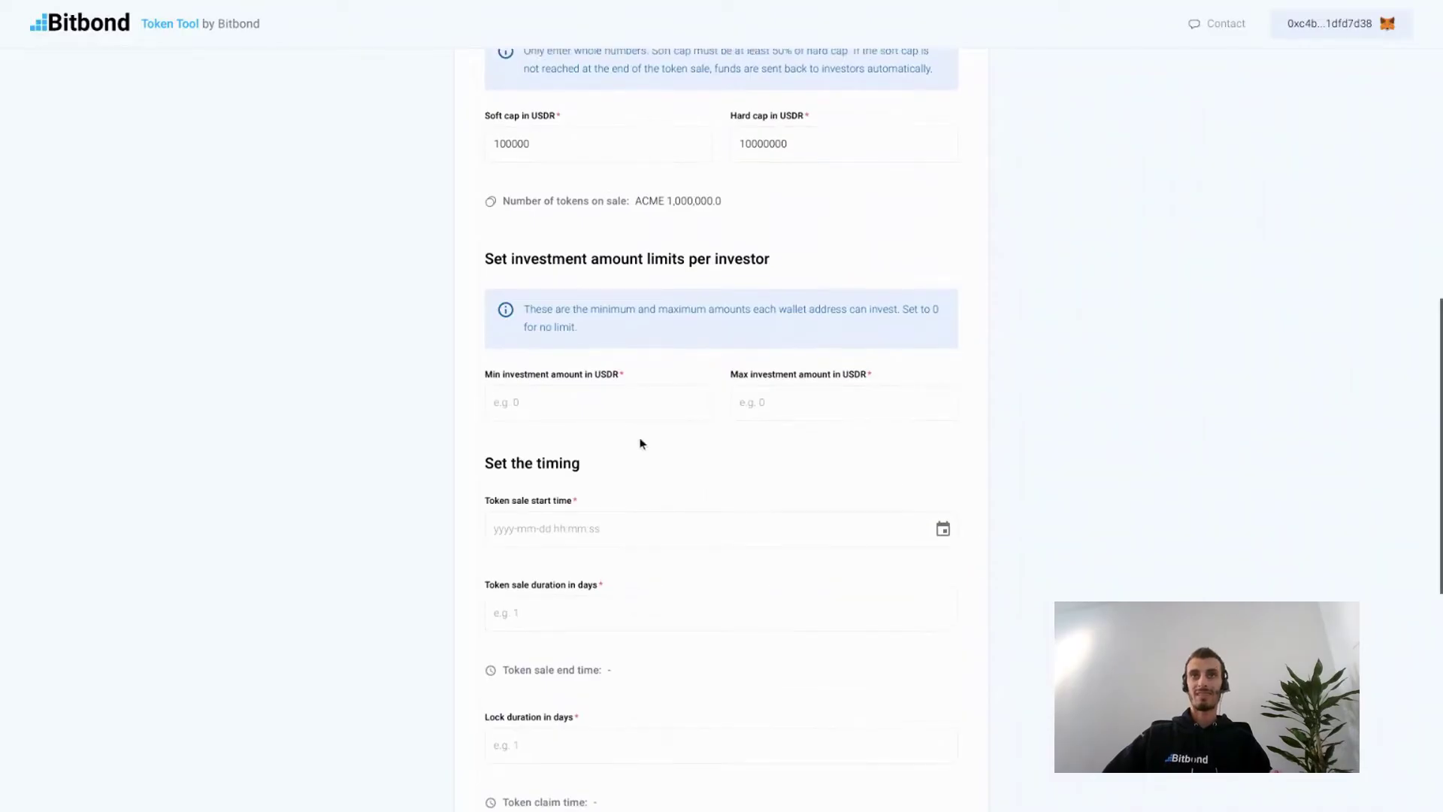
click(645, 402)
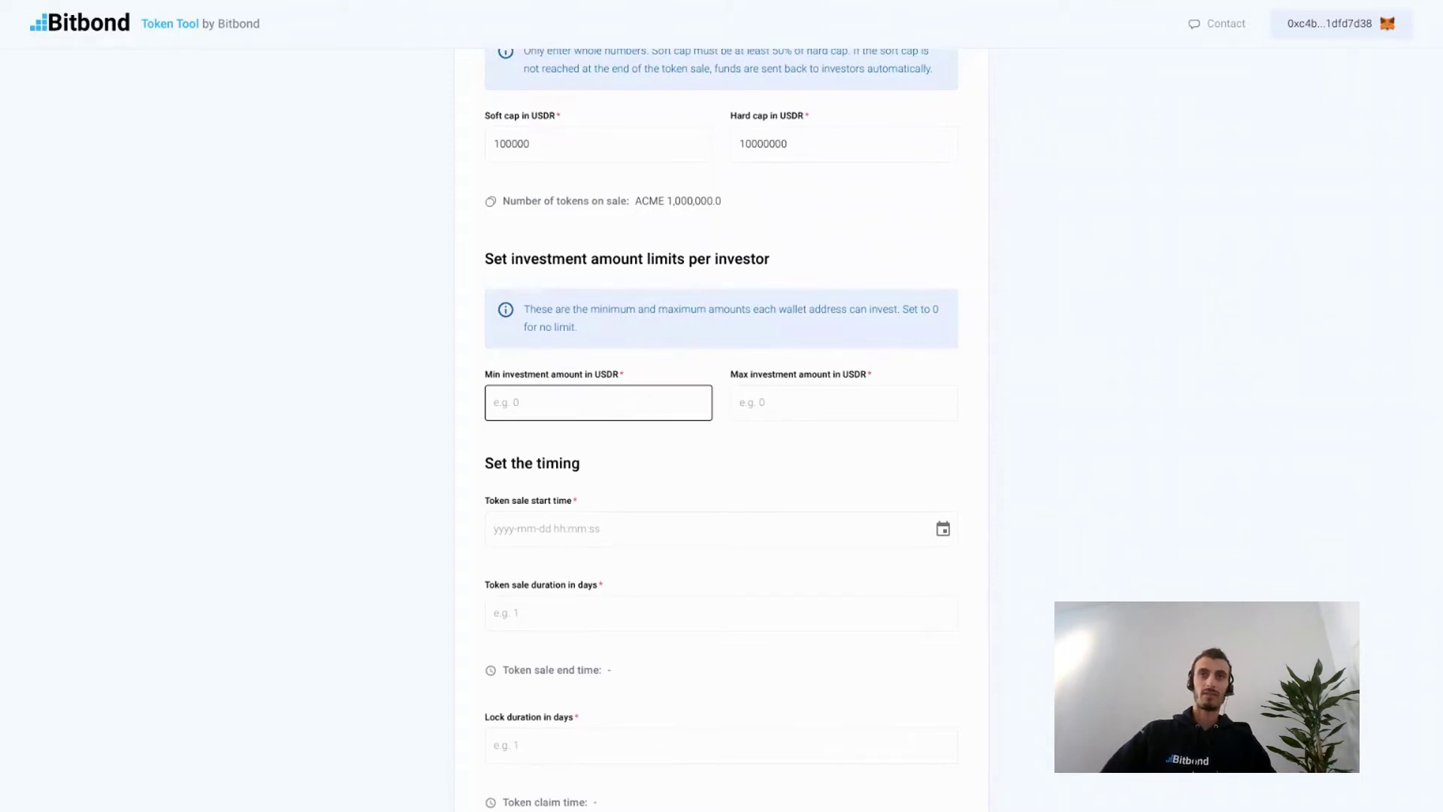
click(648, 402)
text(0)
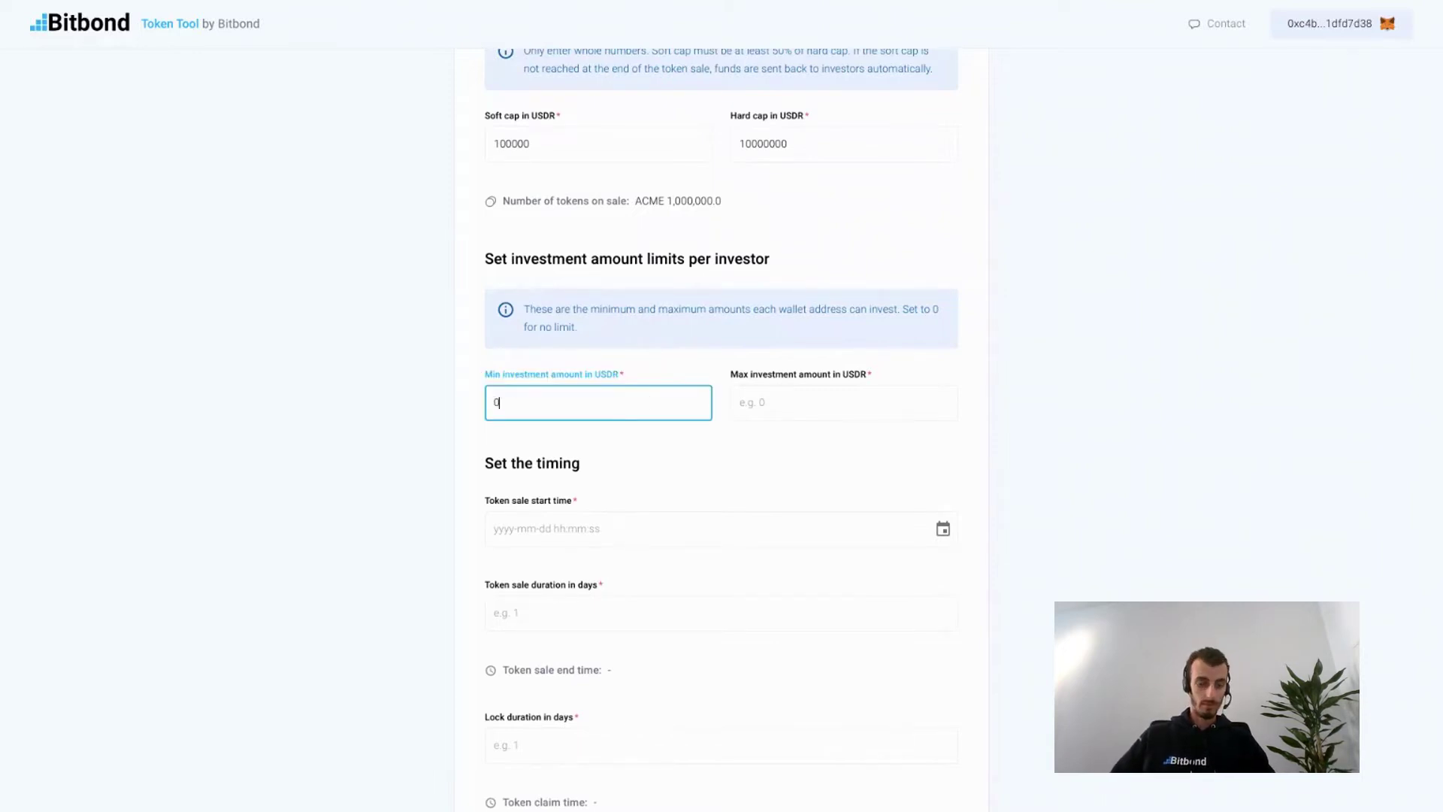
key(Tab)
text(0)
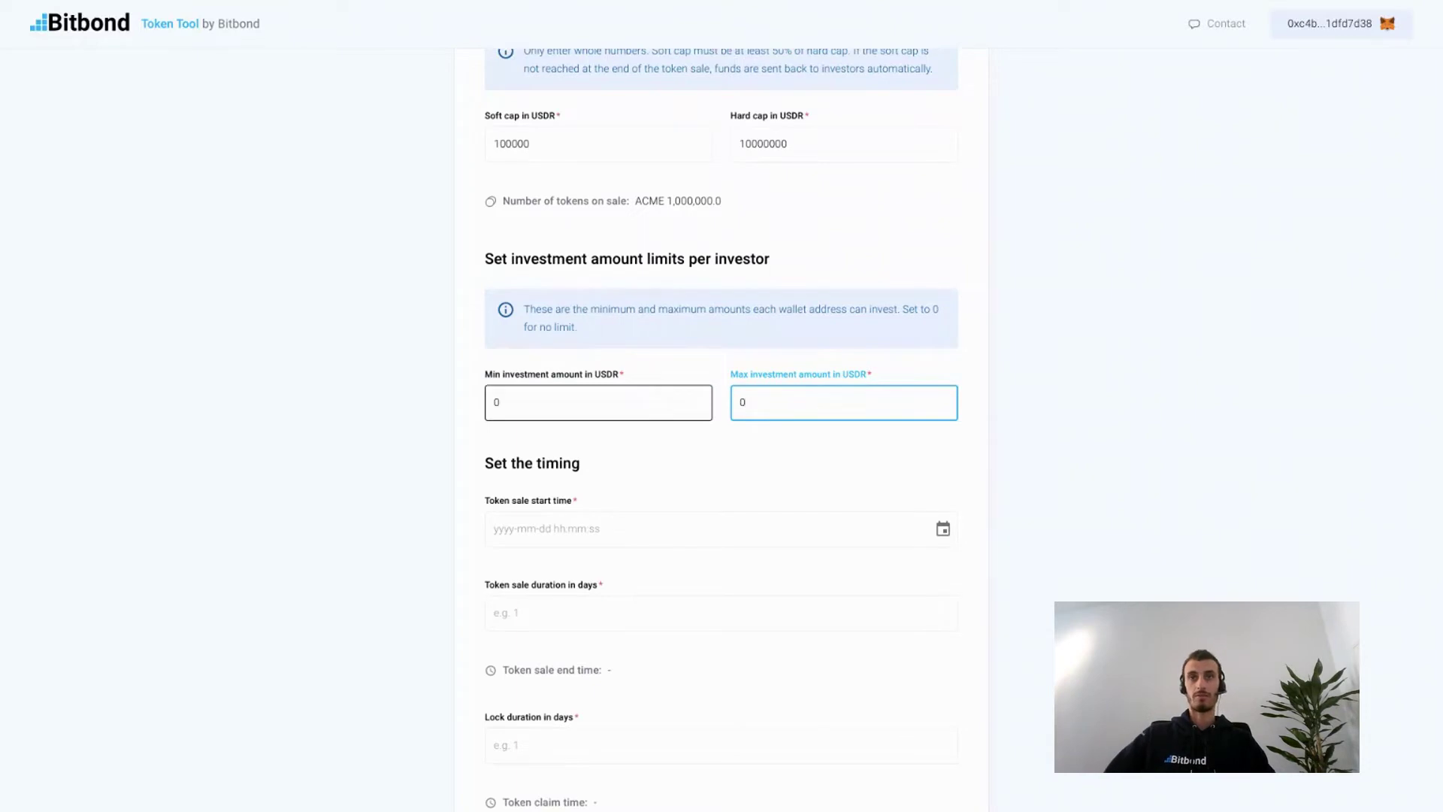
Pick 22 July 2022 at 15:15 as the token sale start time.
click(940, 538)
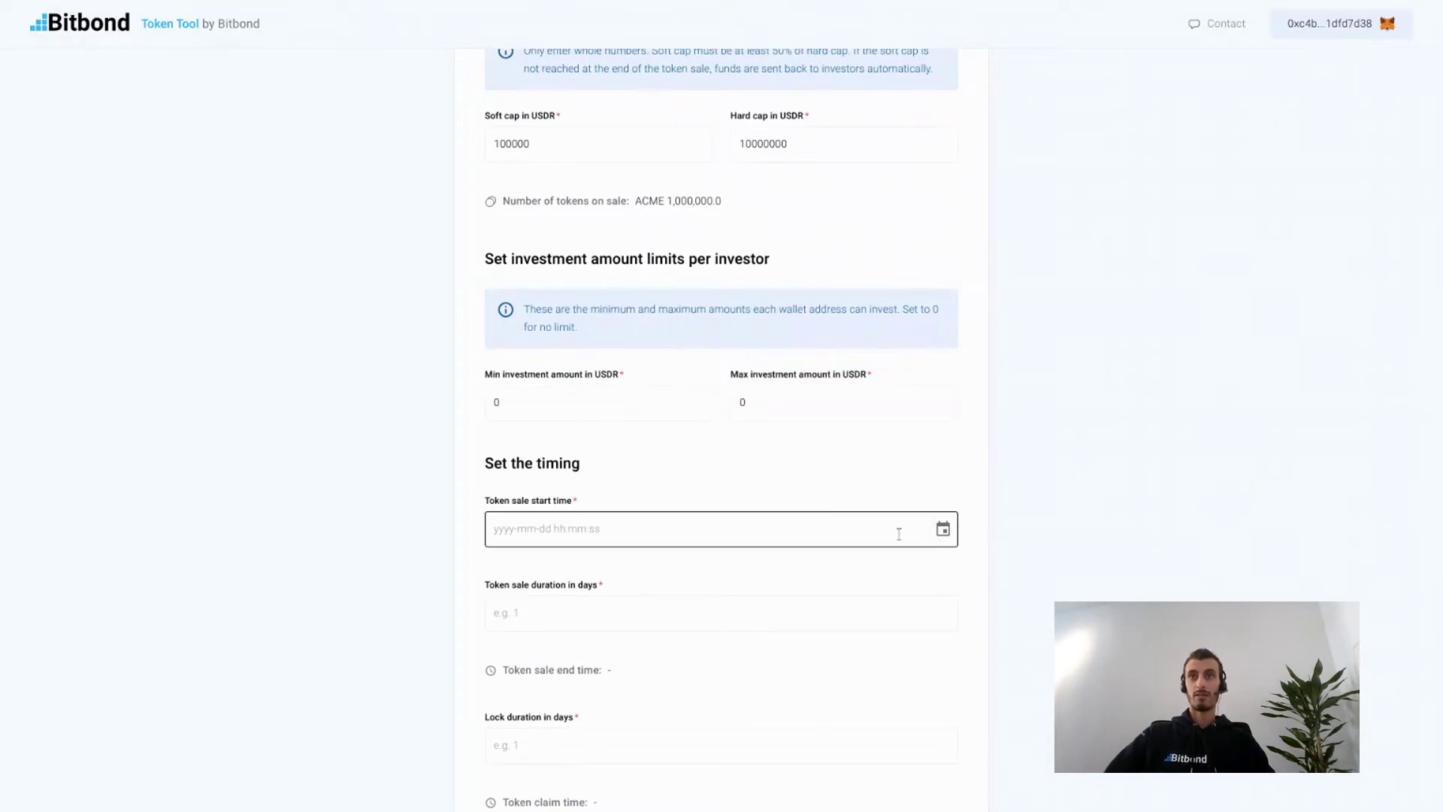
click(942, 531)
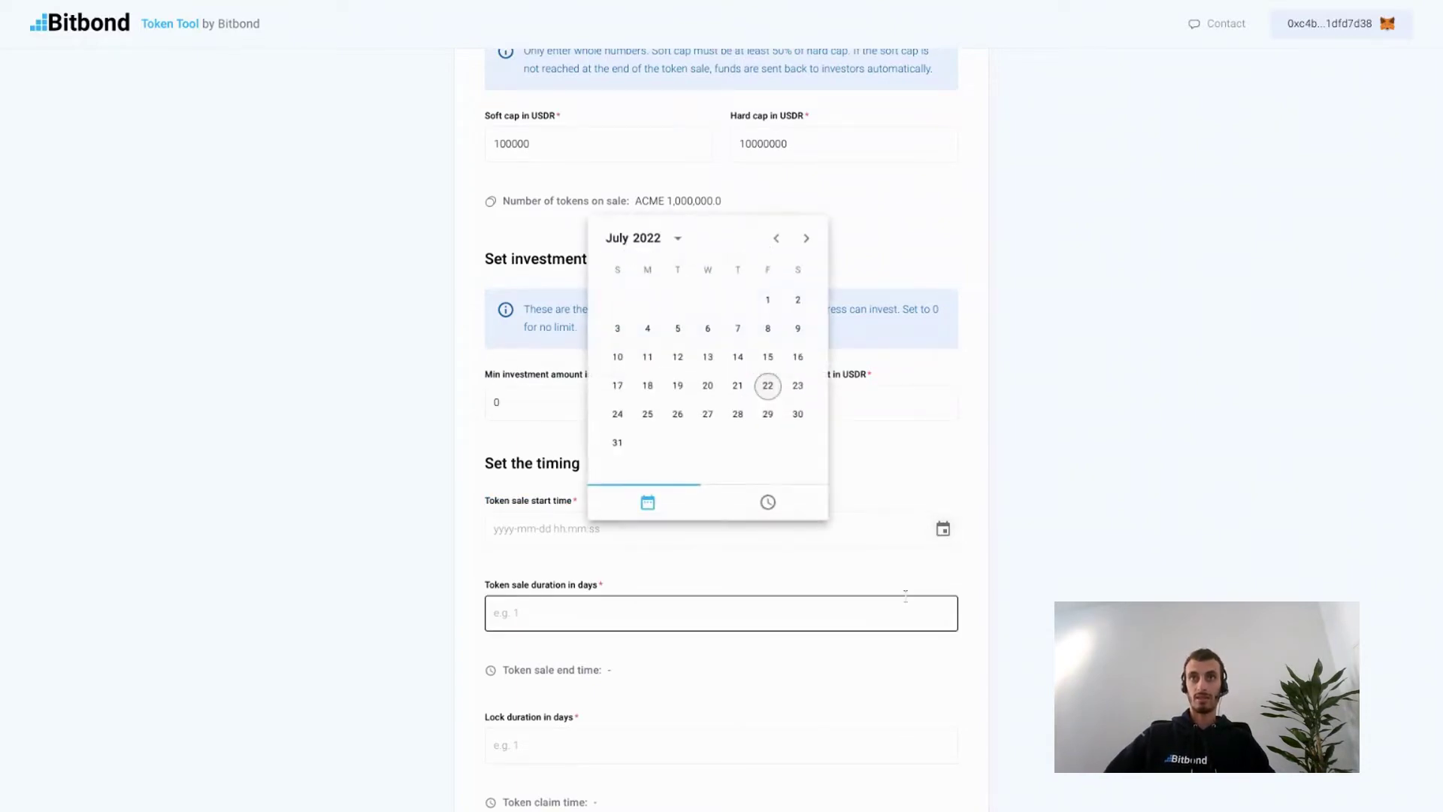
click(770, 387)
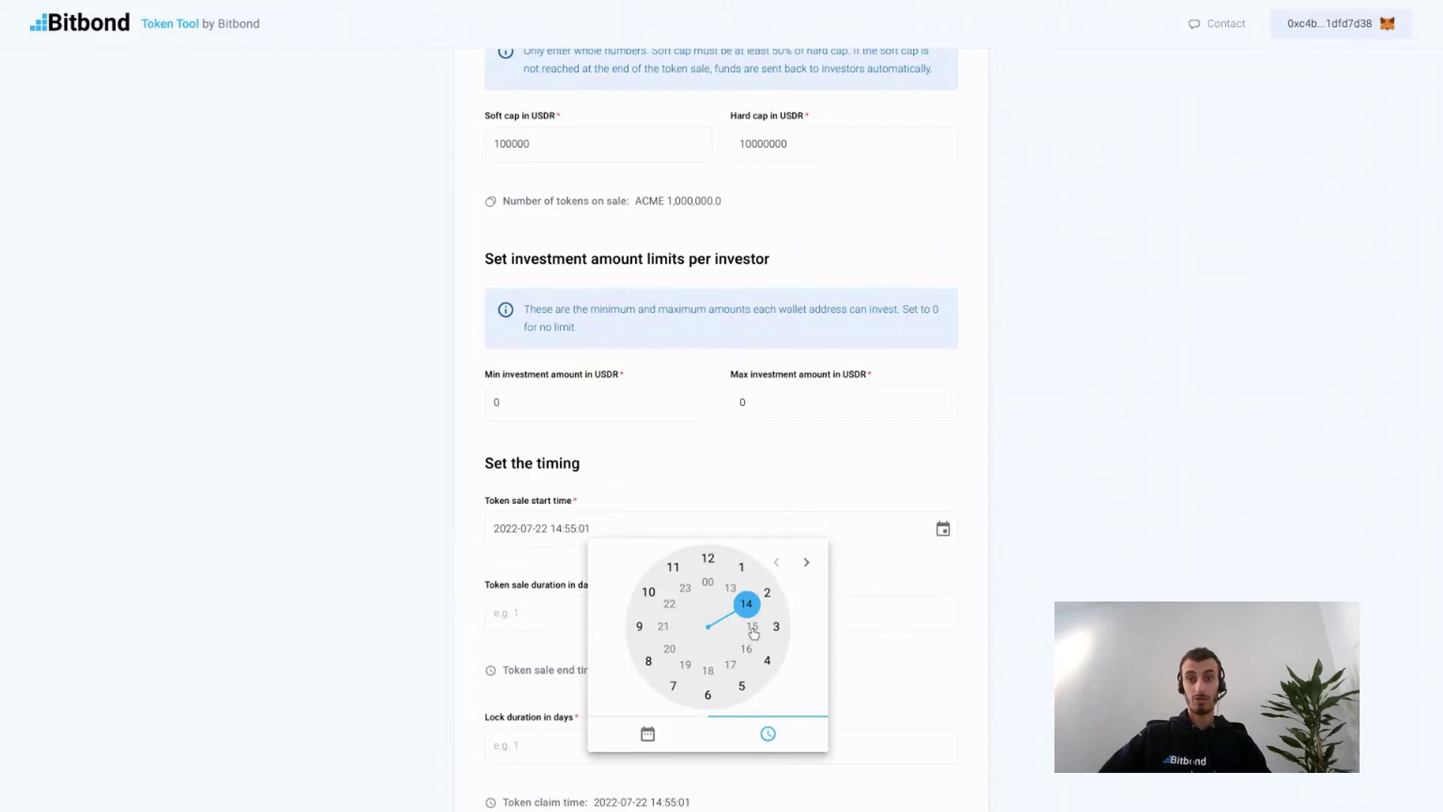
click(752, 630)
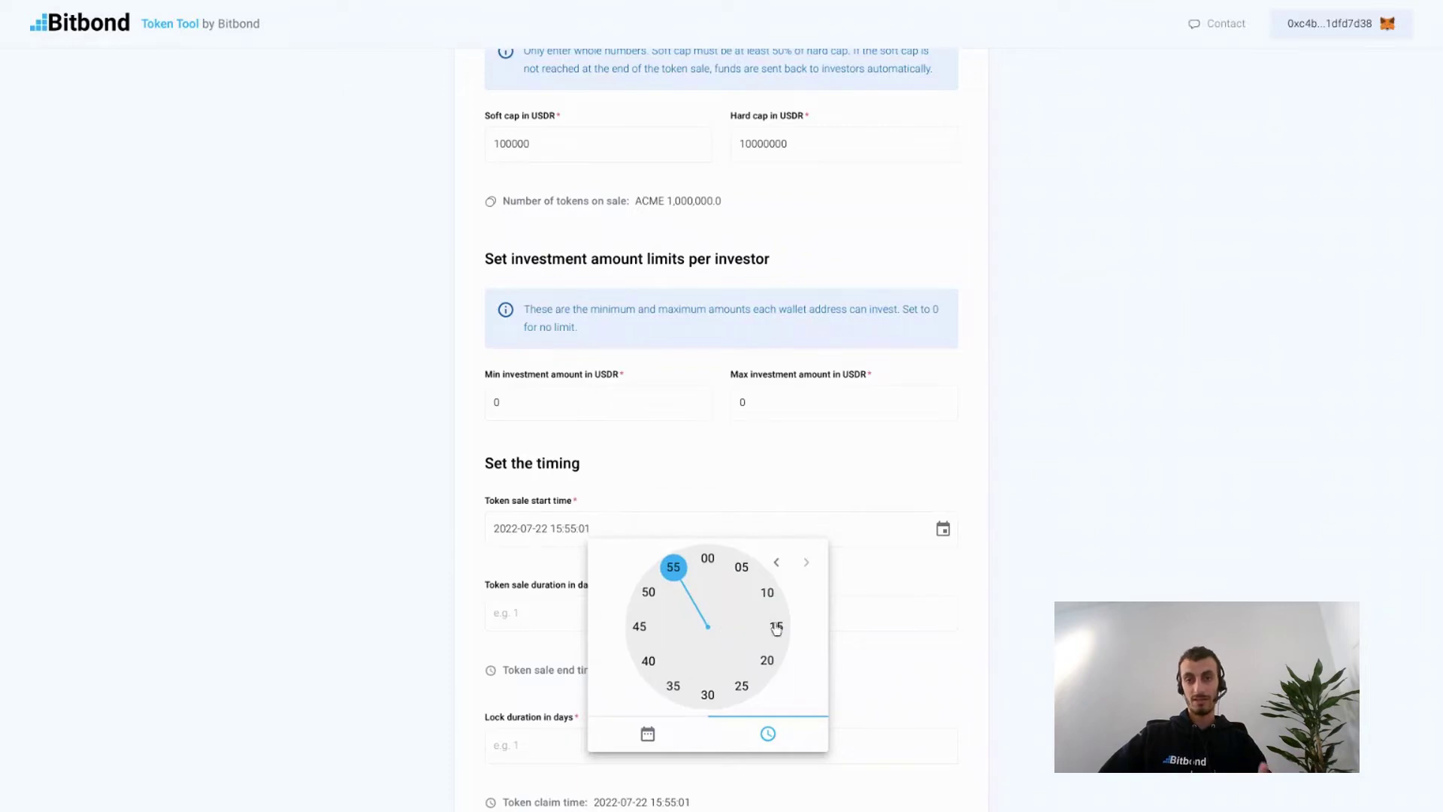
click(777, 629)
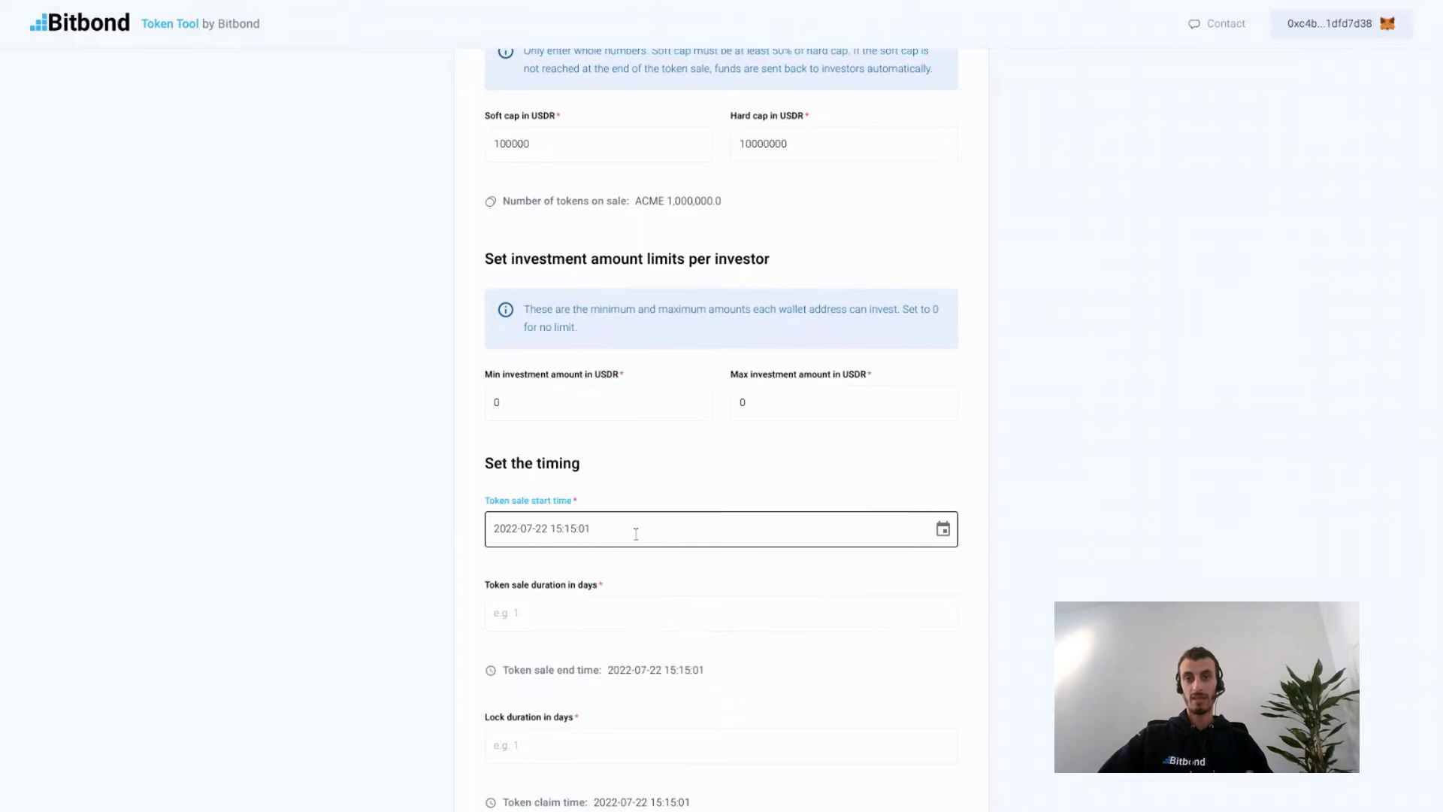
Set the token sale duration to 365 days.
click(629, 610)
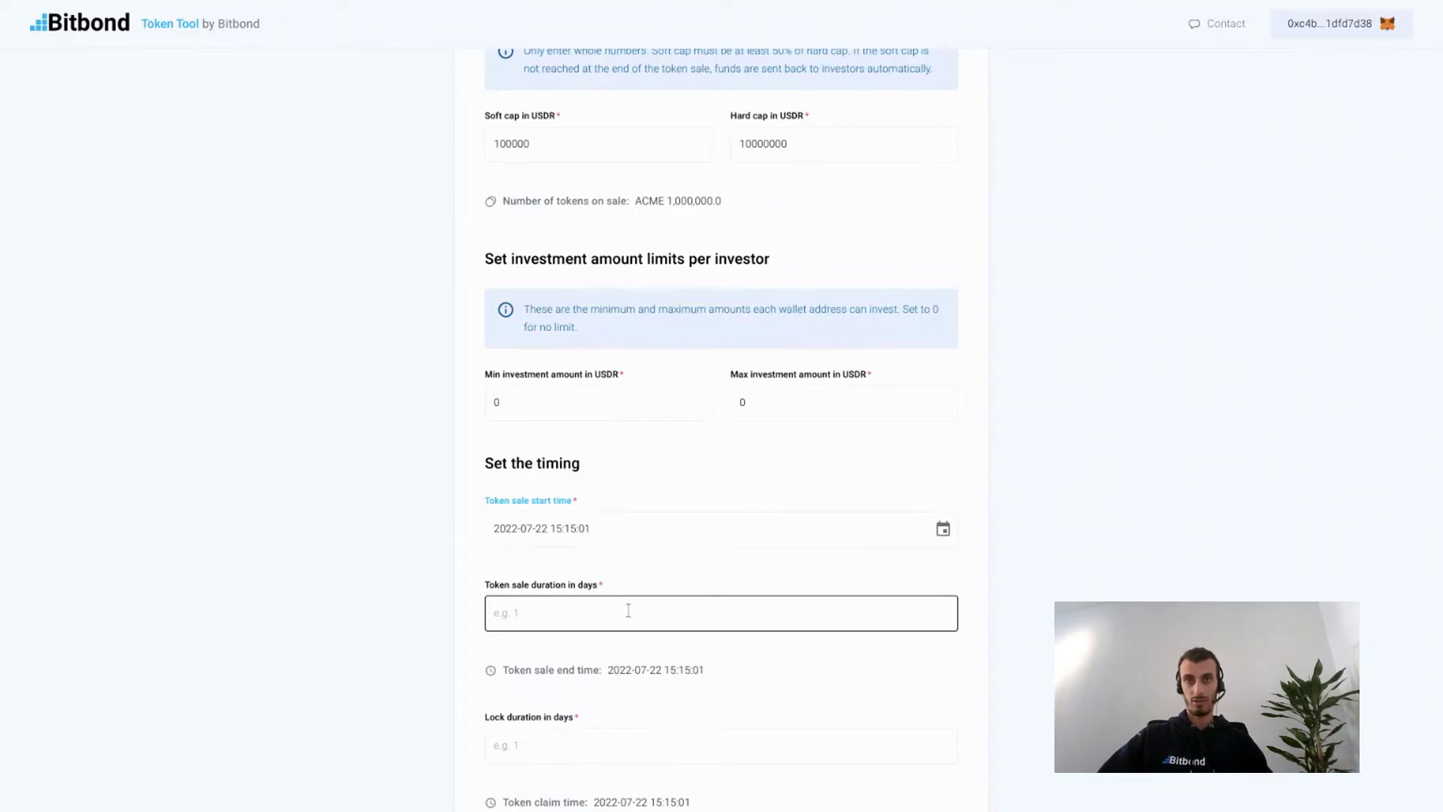
scroll(628, 611, down, 2)
click(751, 500)
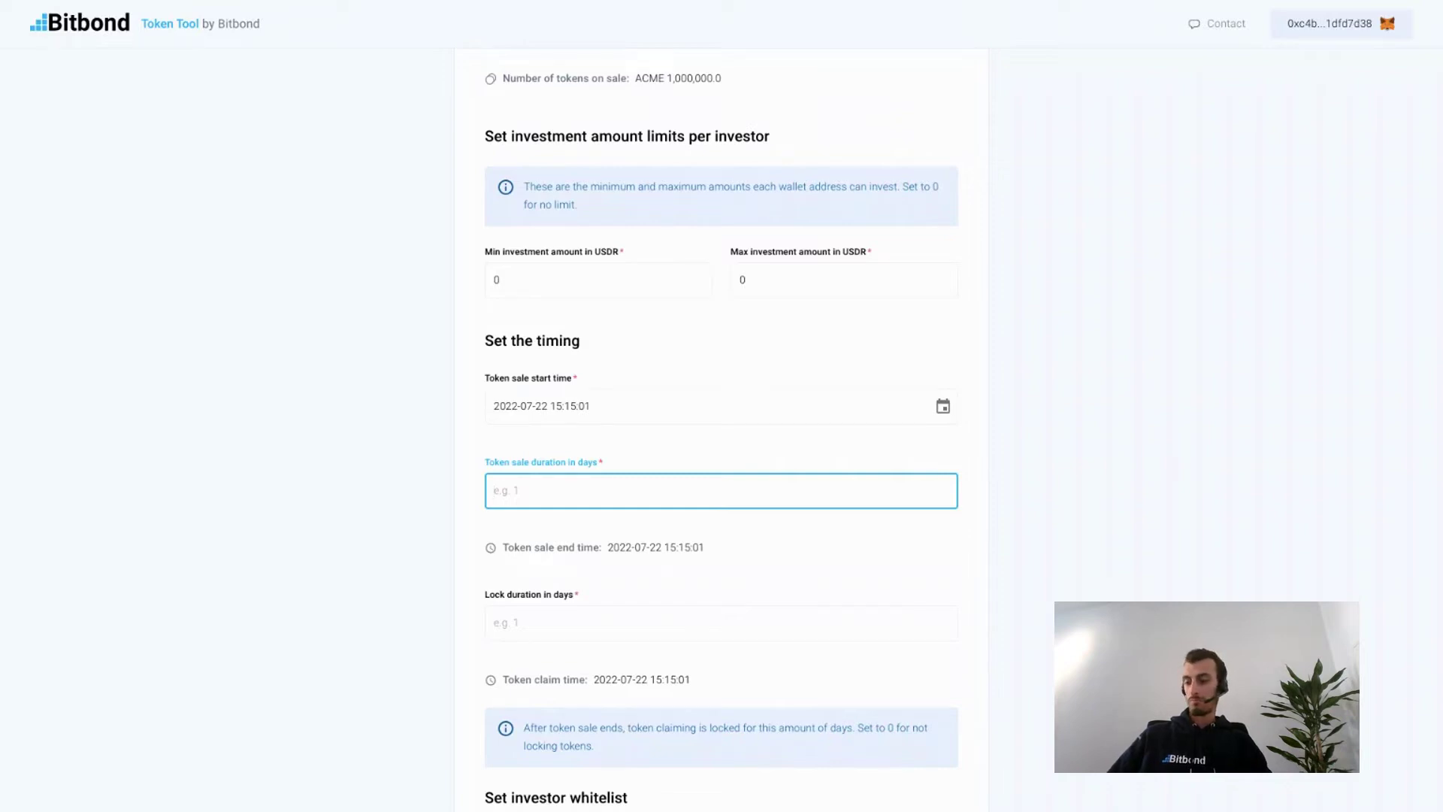
text(365)
key(Tab)
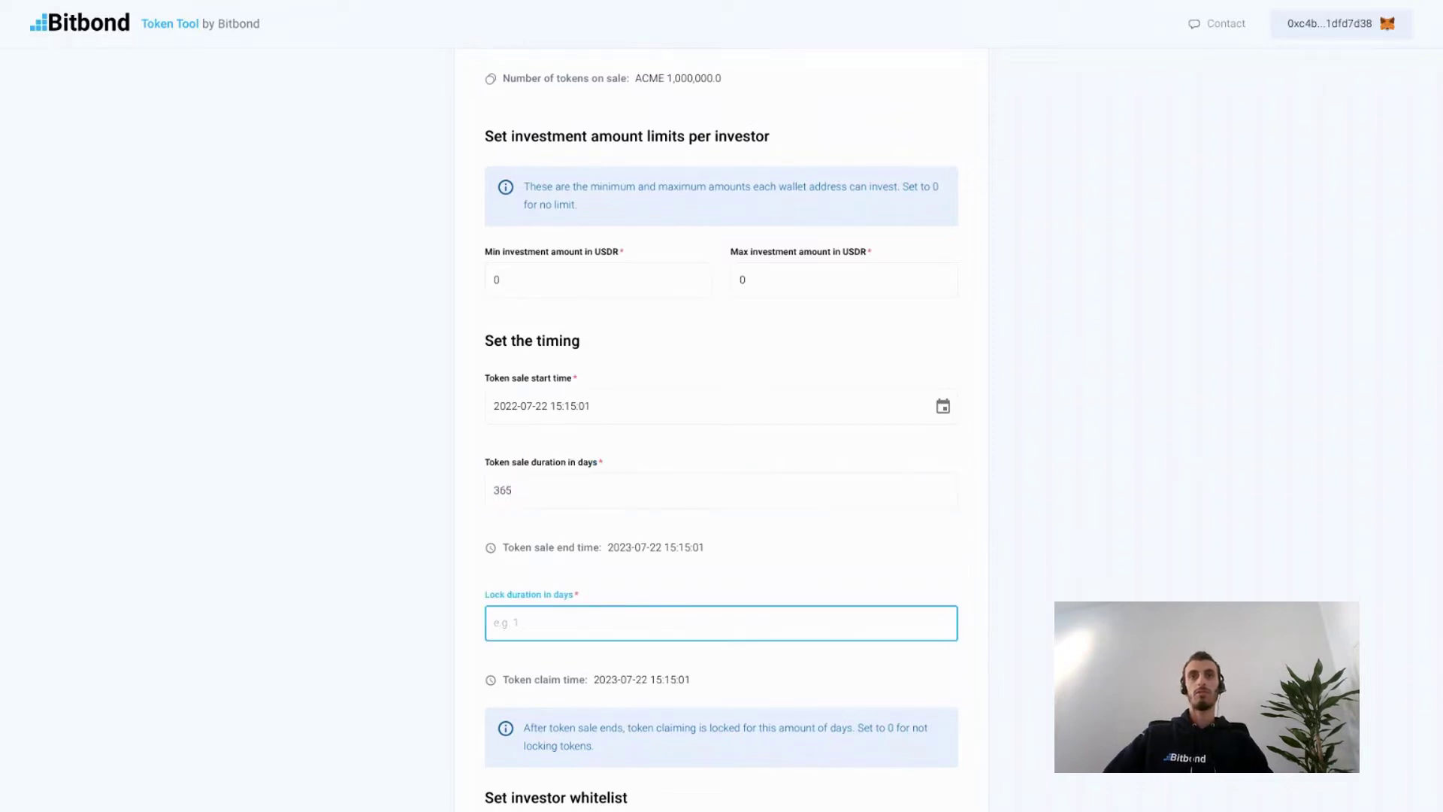
Set a 1-day lock duration and check the resulting token claim time of 2023-07-23.
scroll(1218, 489, down, 1)
click(1218, 489)
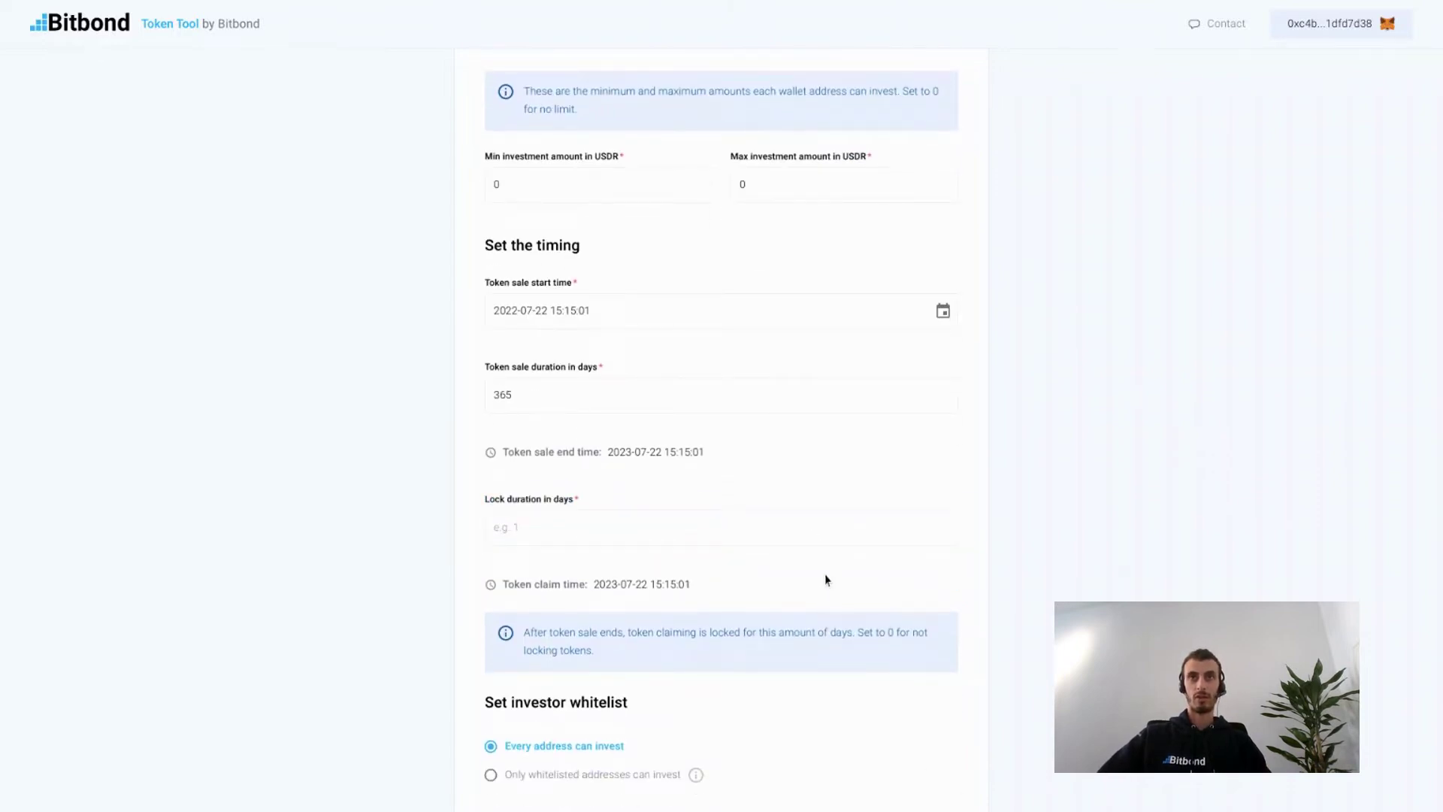
click(790, 528)
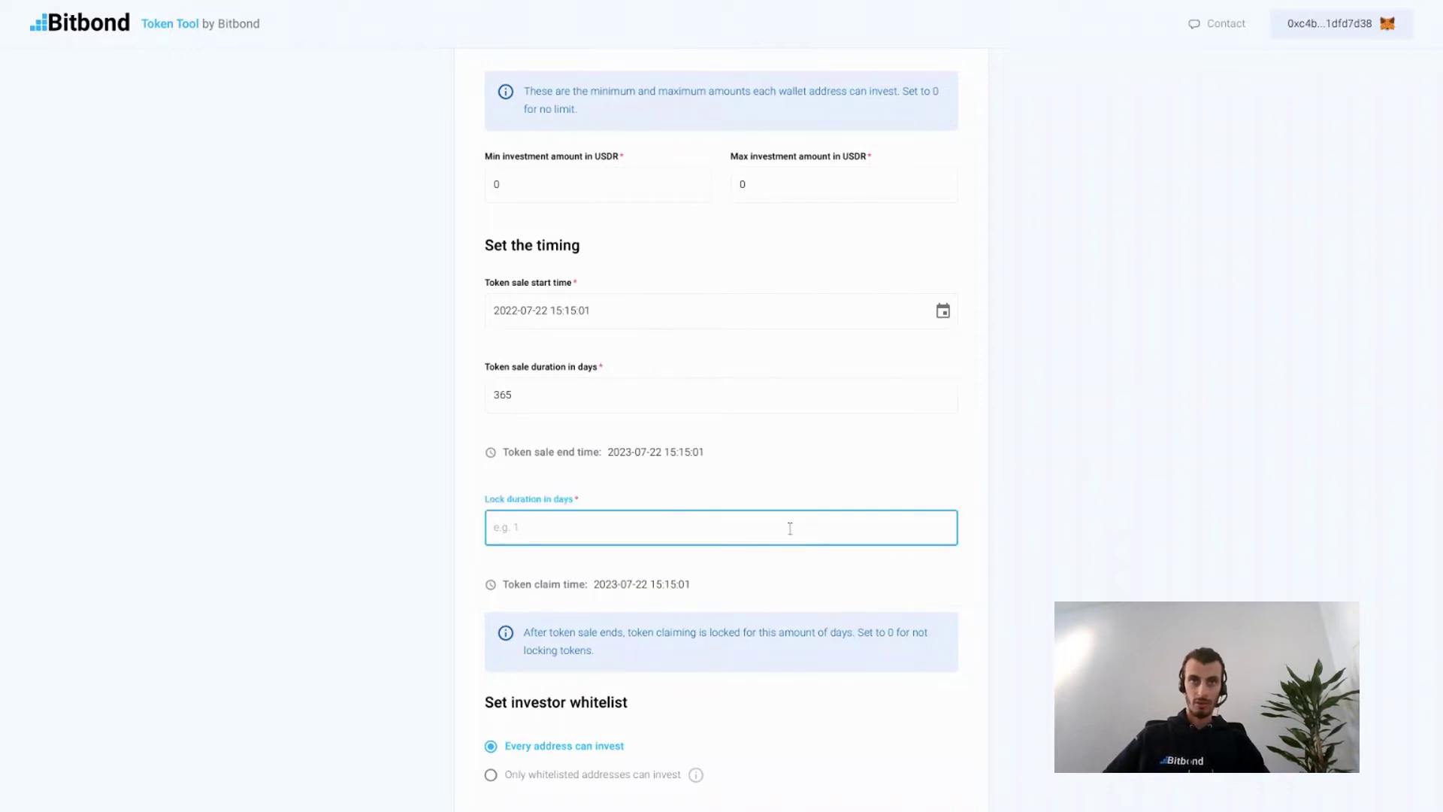
text(1)
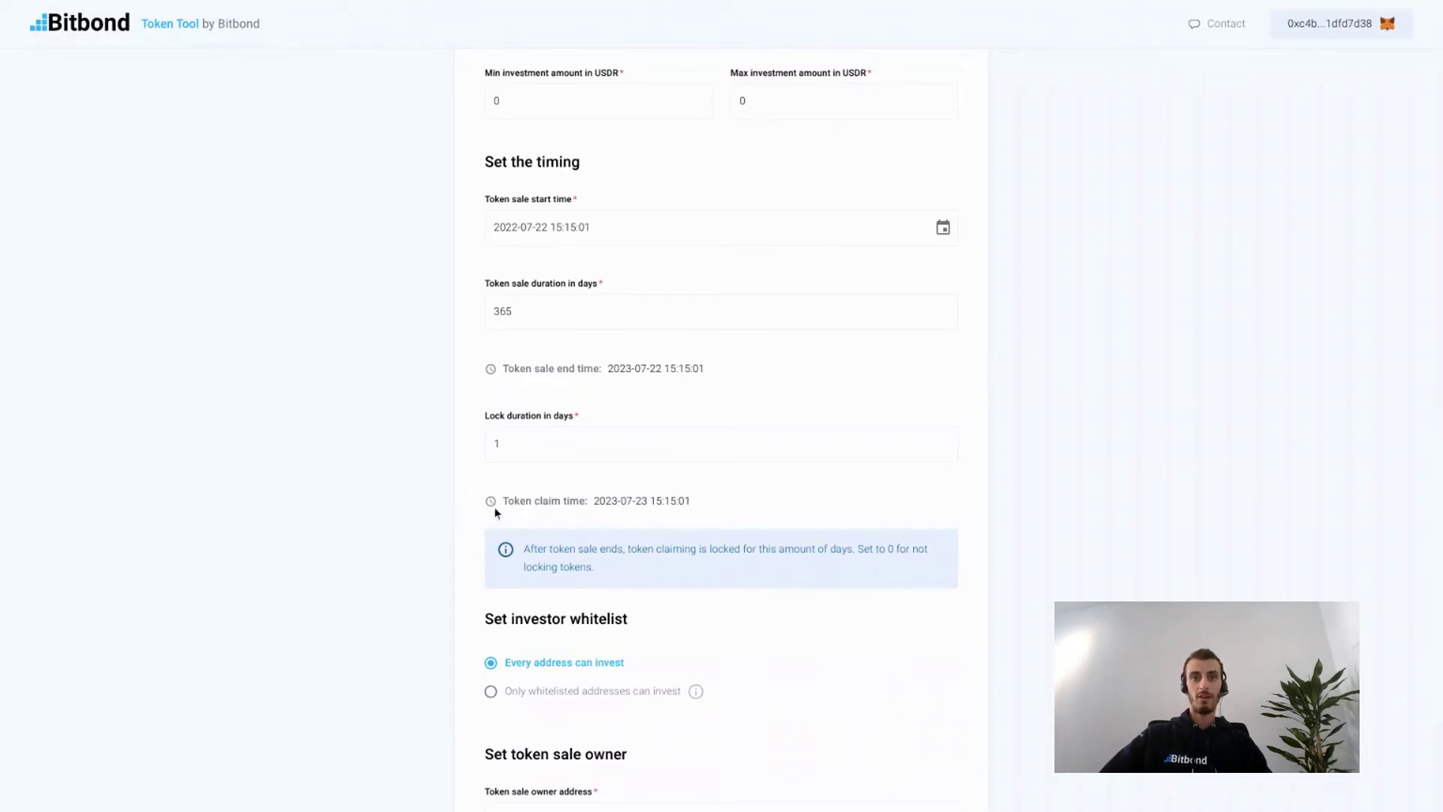
drag(535, 511, 759, 516)
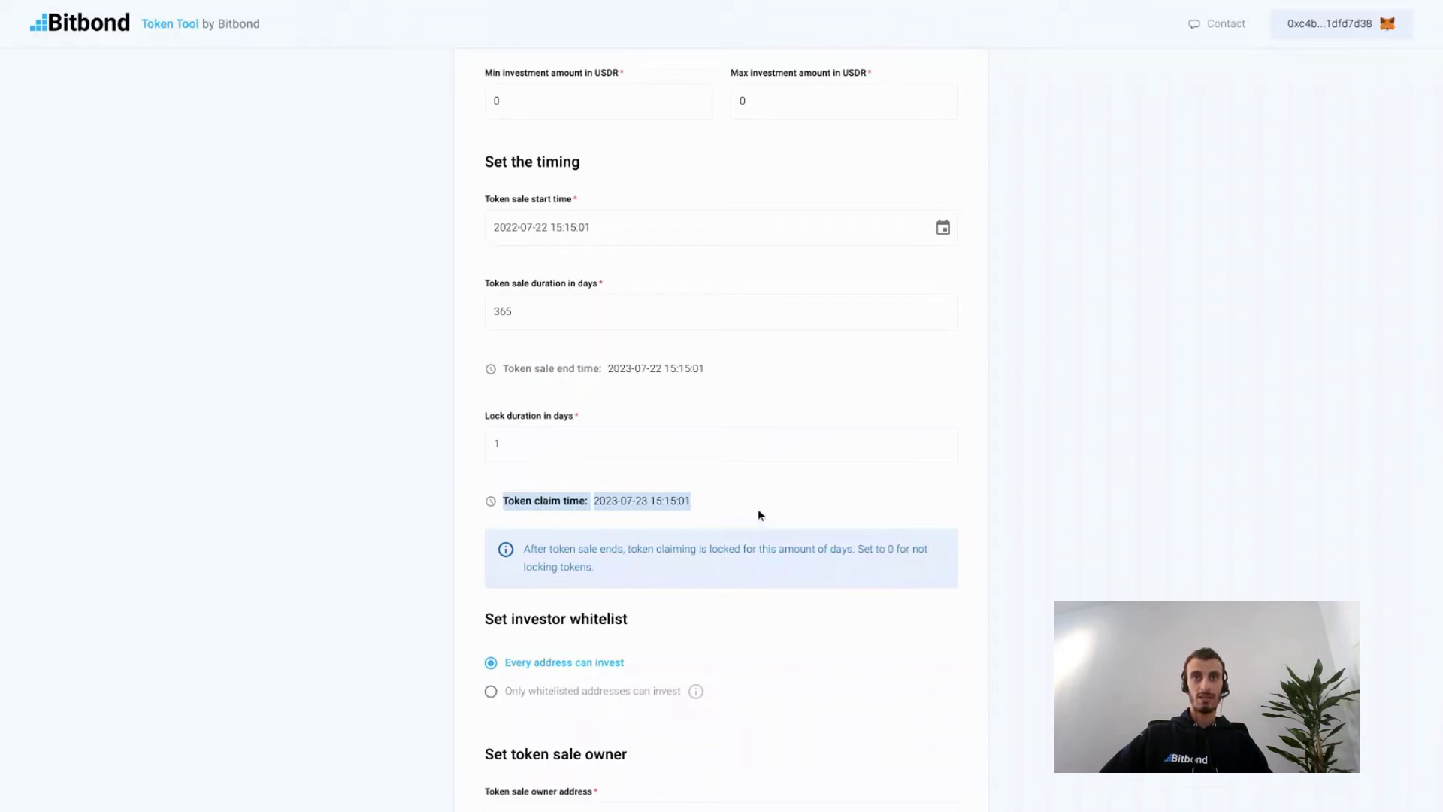
click(760, 516)
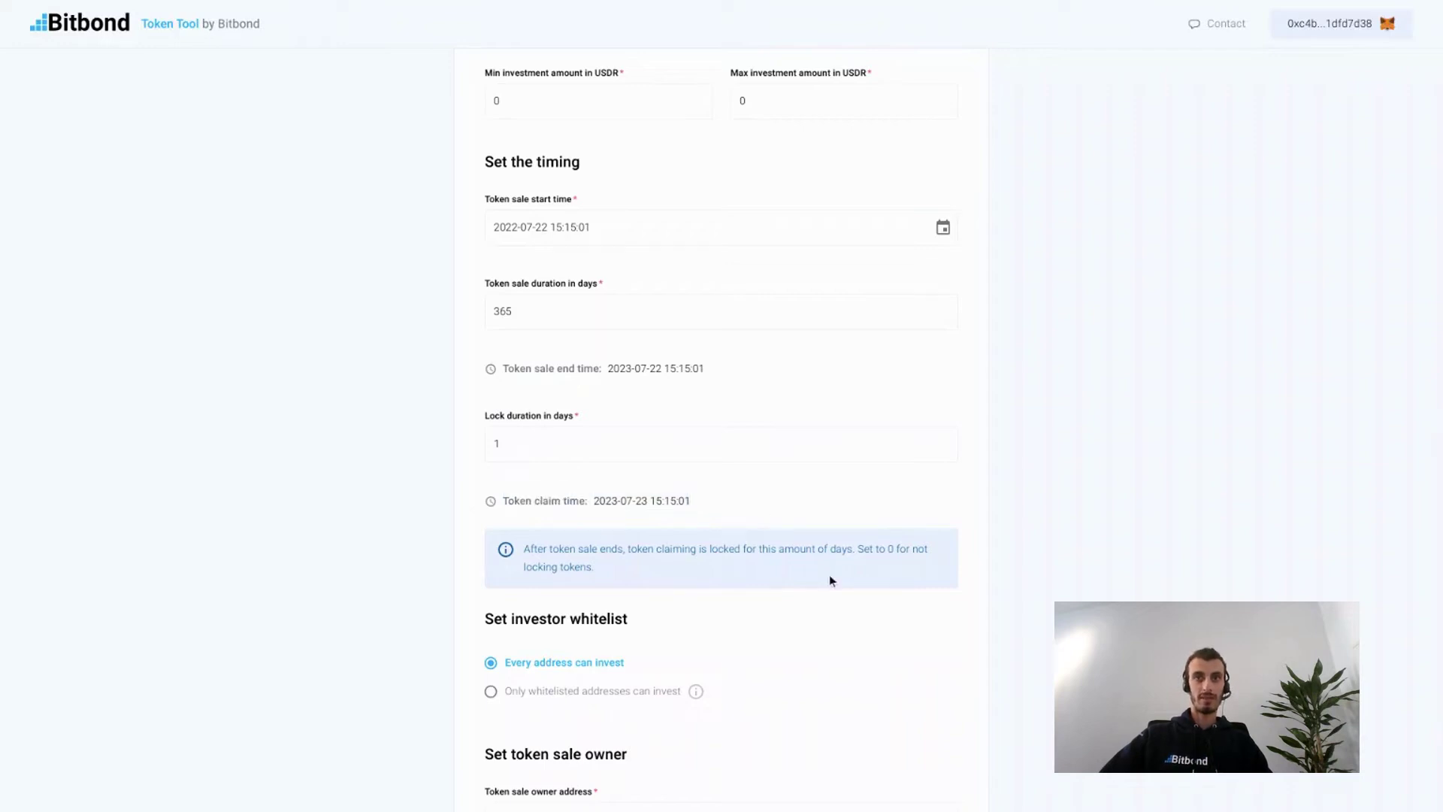
scroll(827, 576, down, 1)
scroll(825, 580, down, 2)
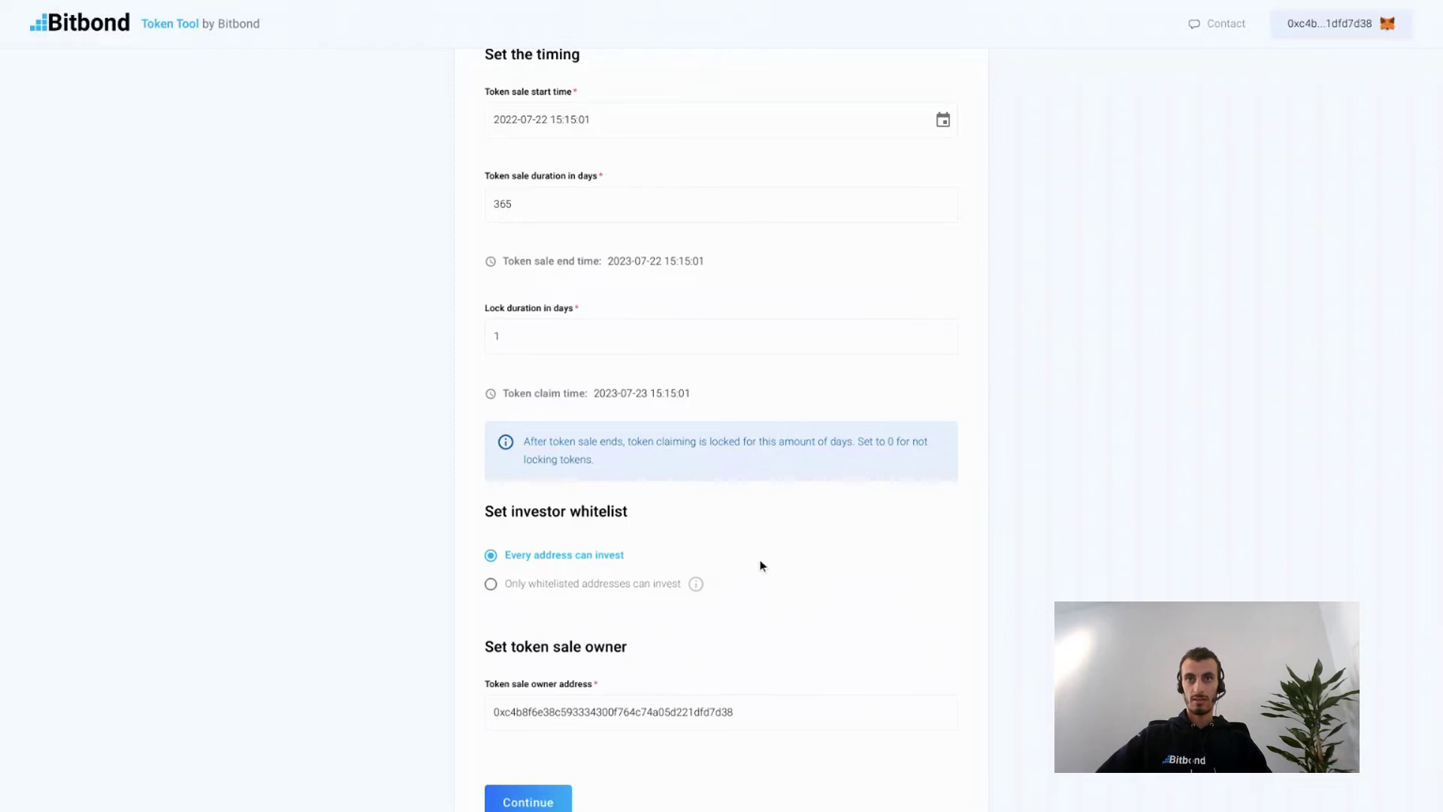
Restrict investing to whitelisted addresses, keep the prefilled owner address, and continue to step 2.
click(663, 590)
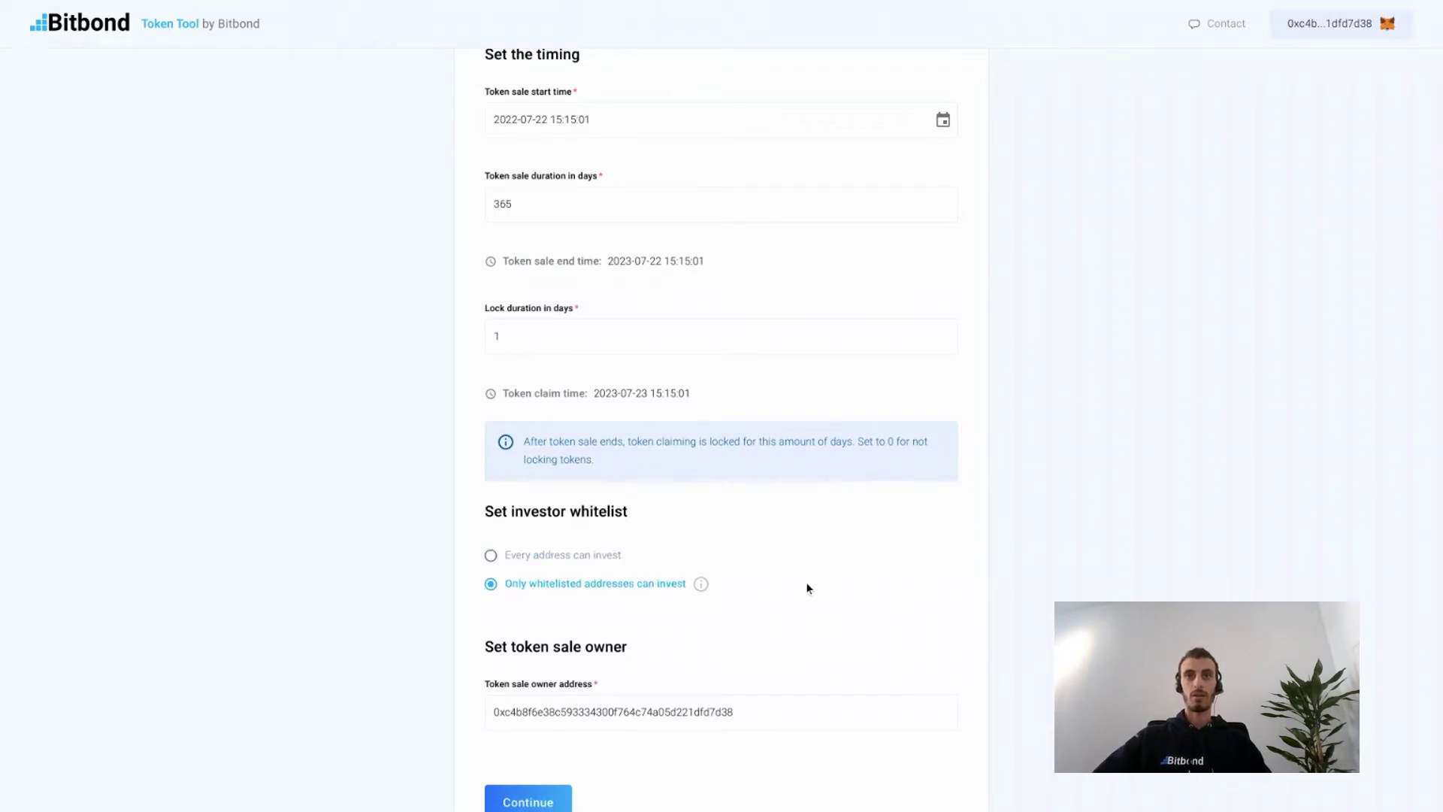
scroll(807, 588, down, 1)
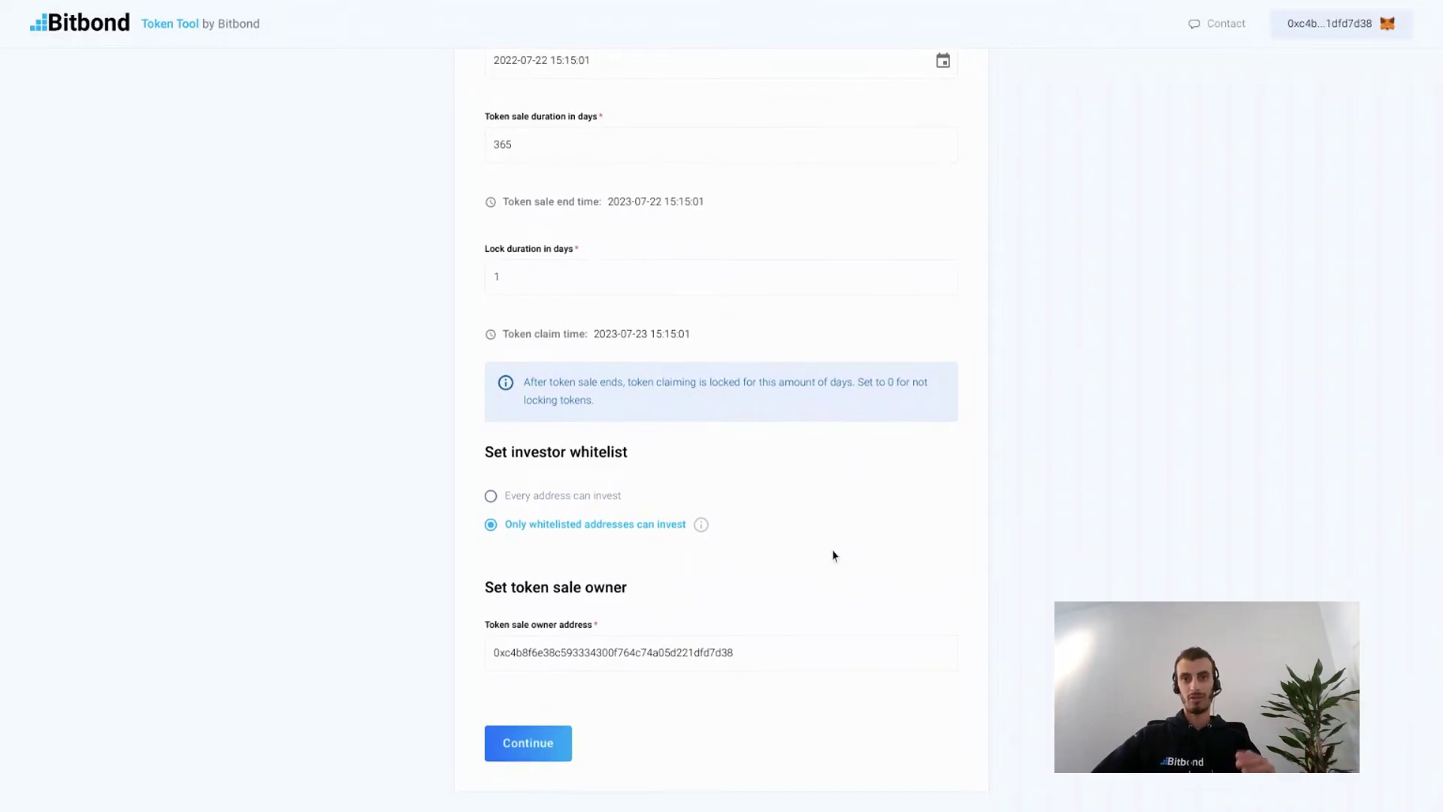
click(817, 657)
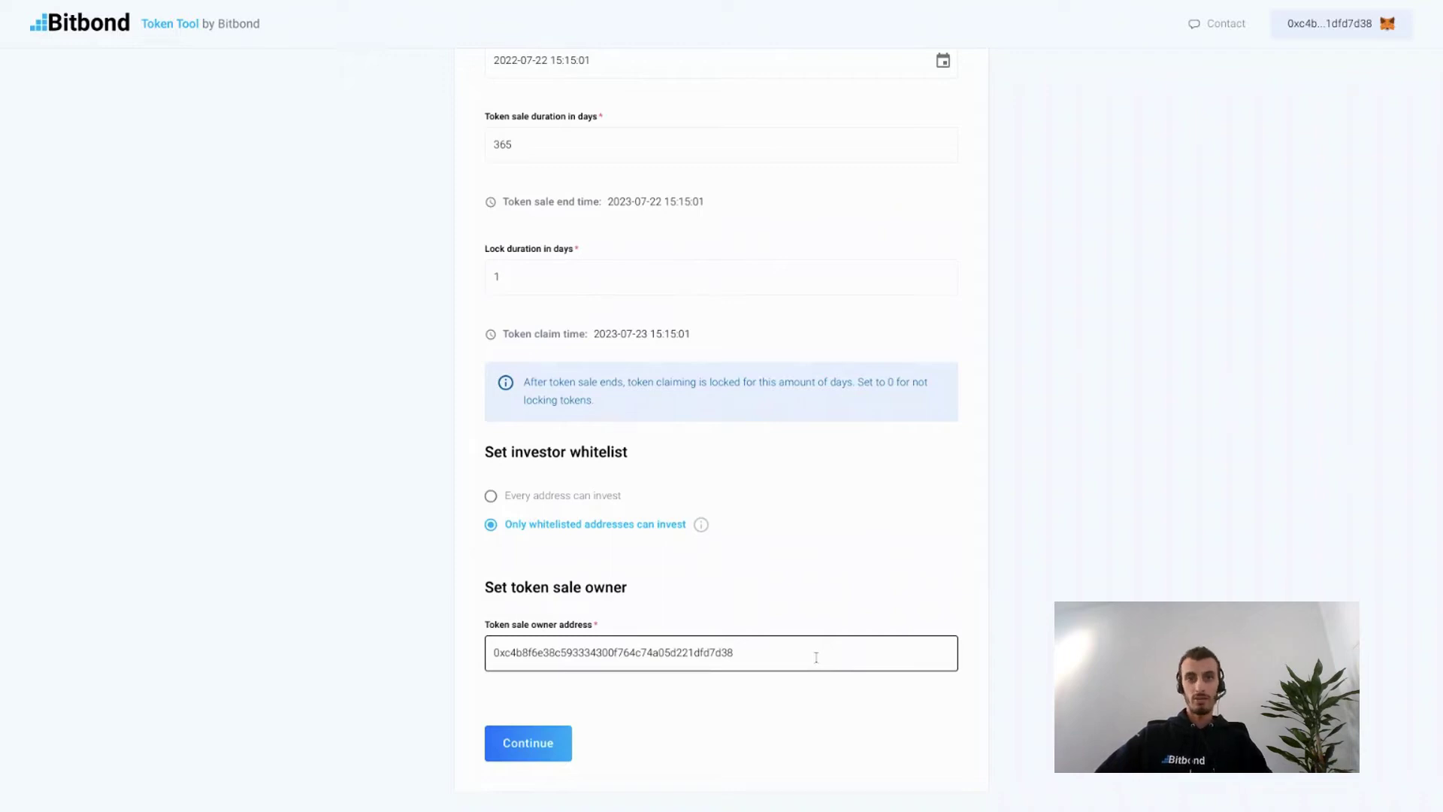
click(817, 681)
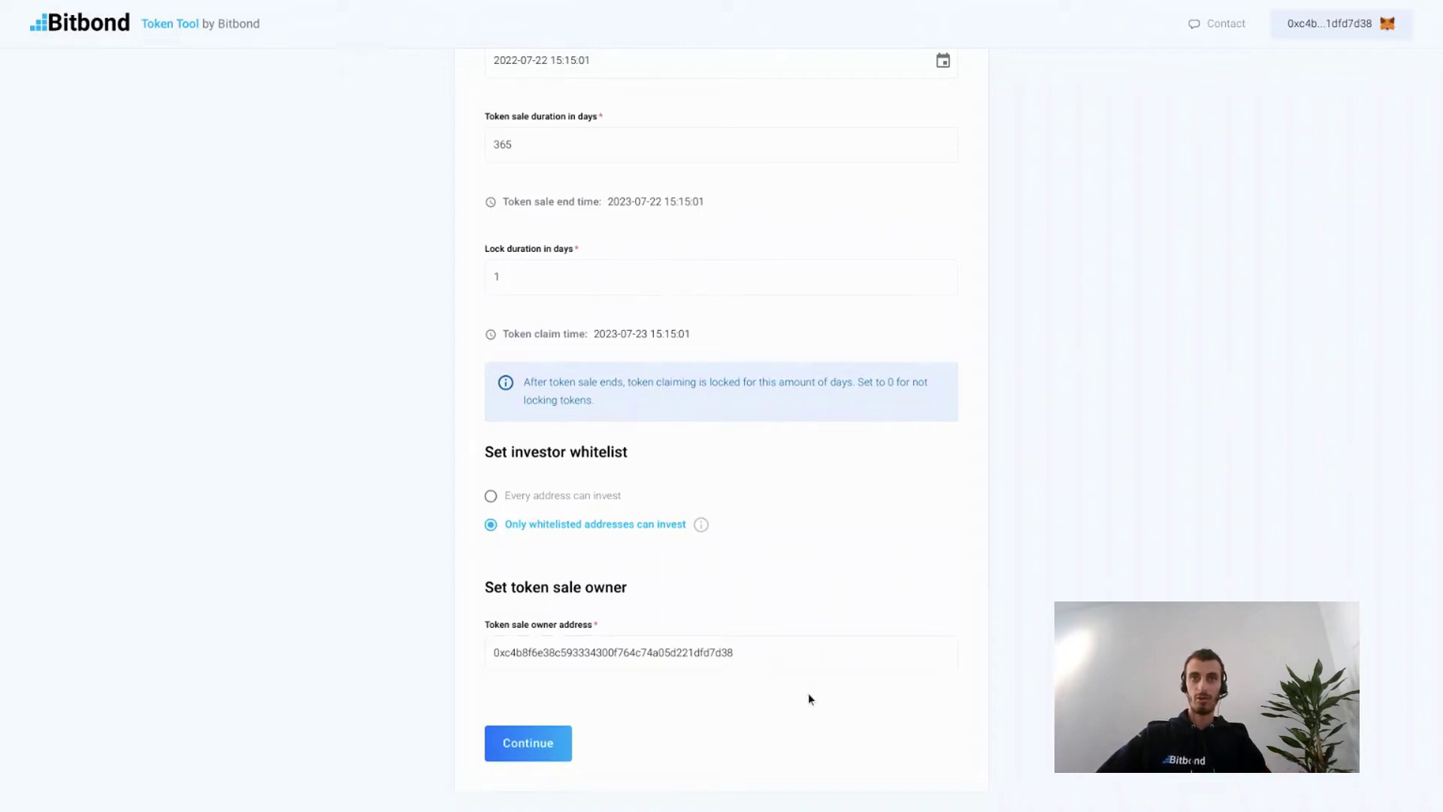
click(757, 658)
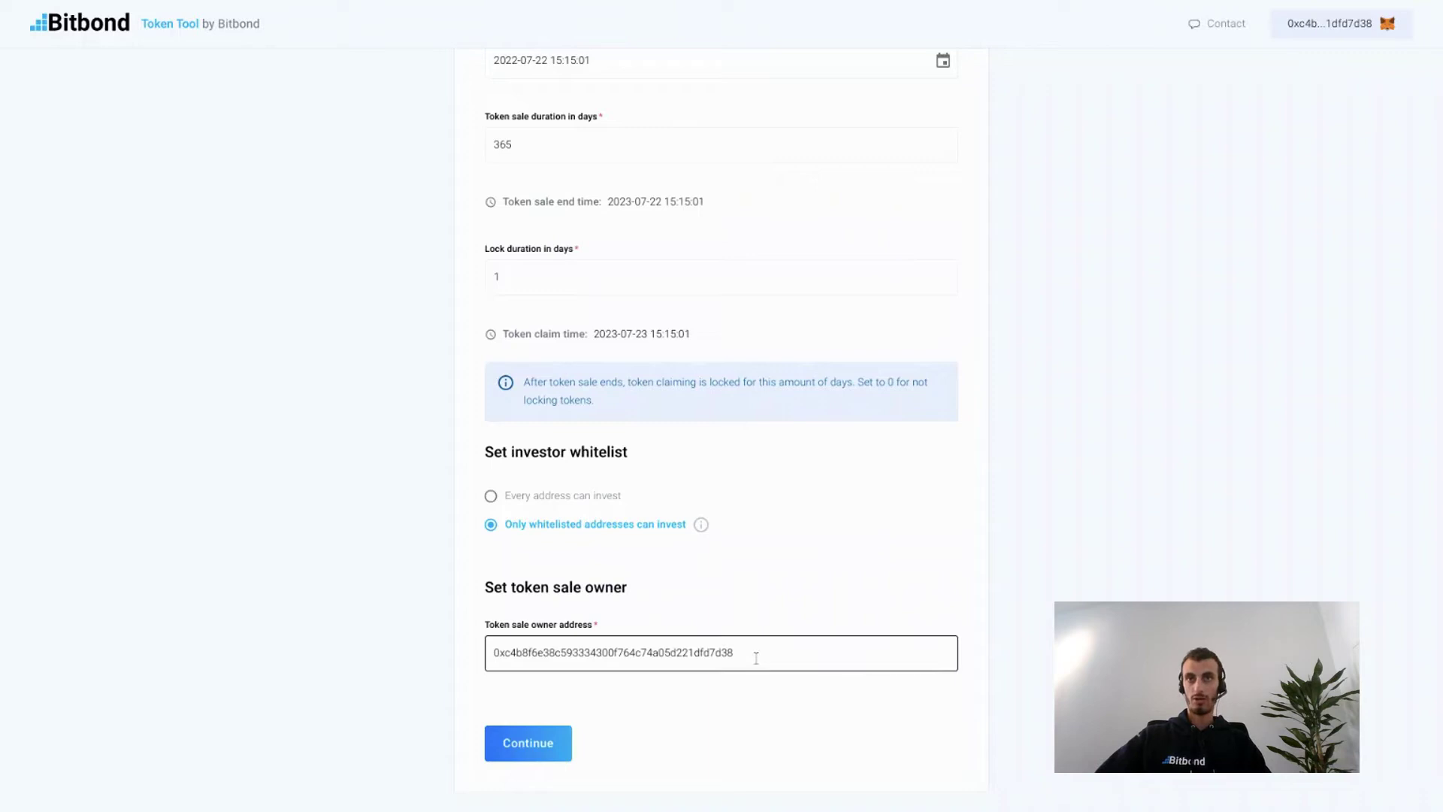
click(744, 706)
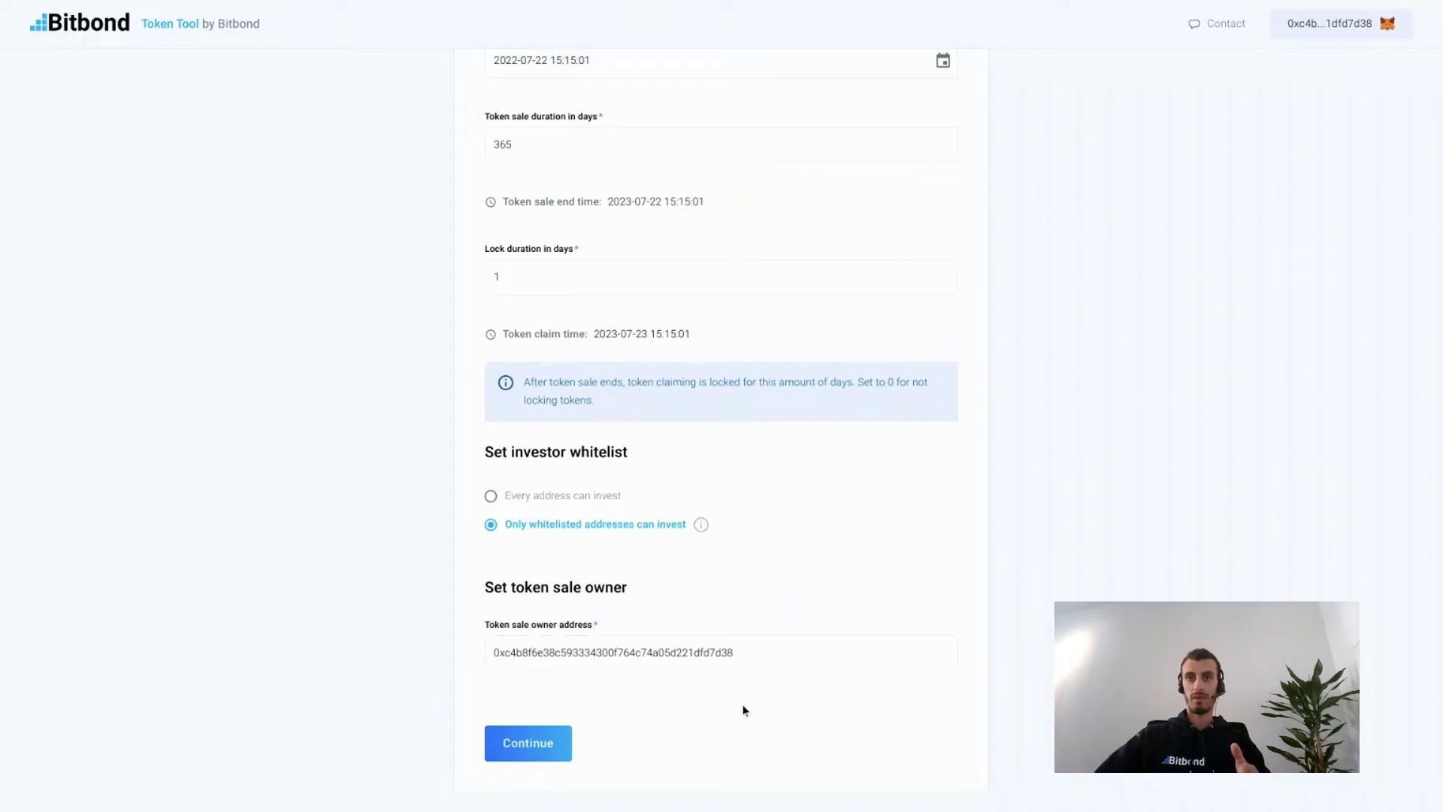
click(563, 751)
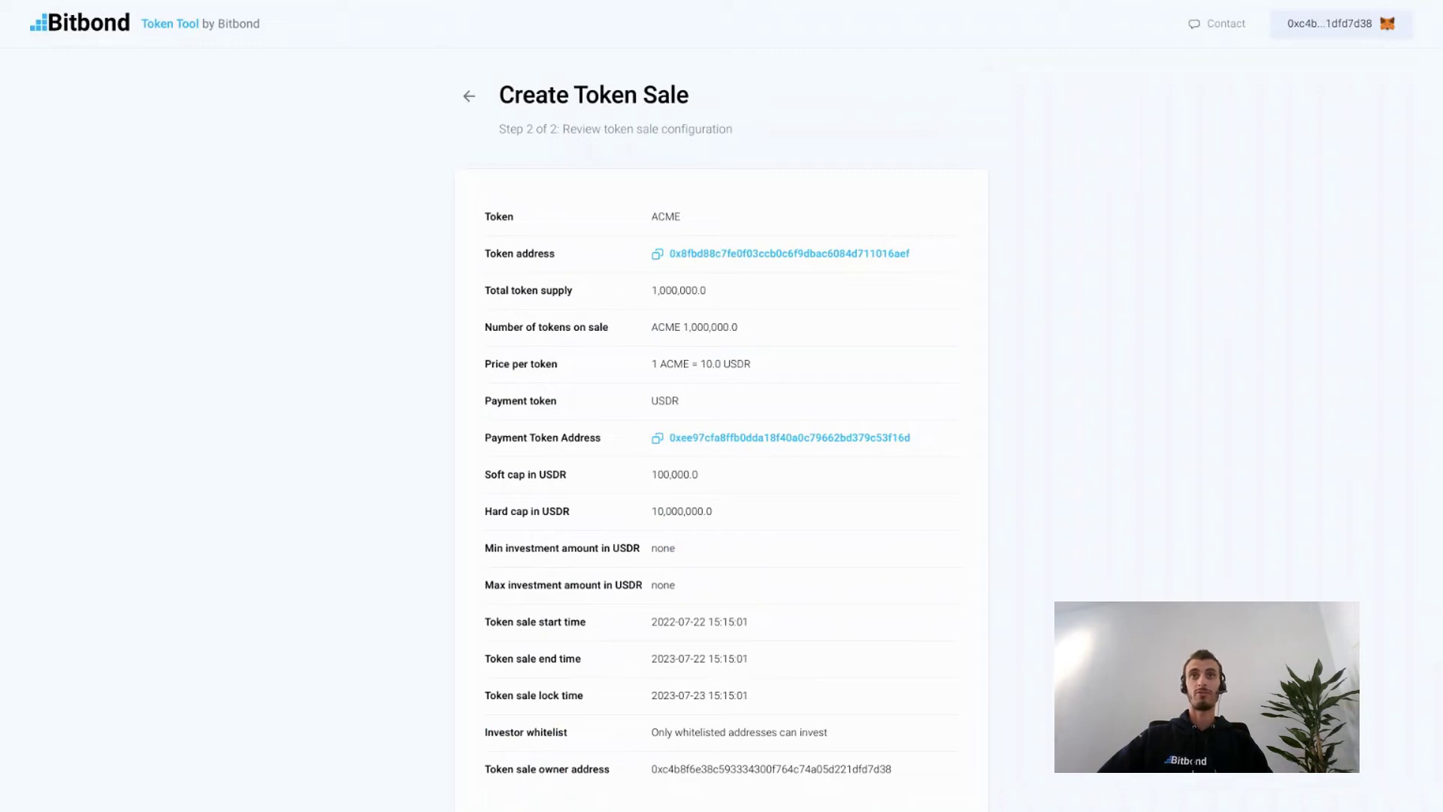
Review the ACME sale summary and submit it with Create sale.
scroll(919, 309, down, 3)
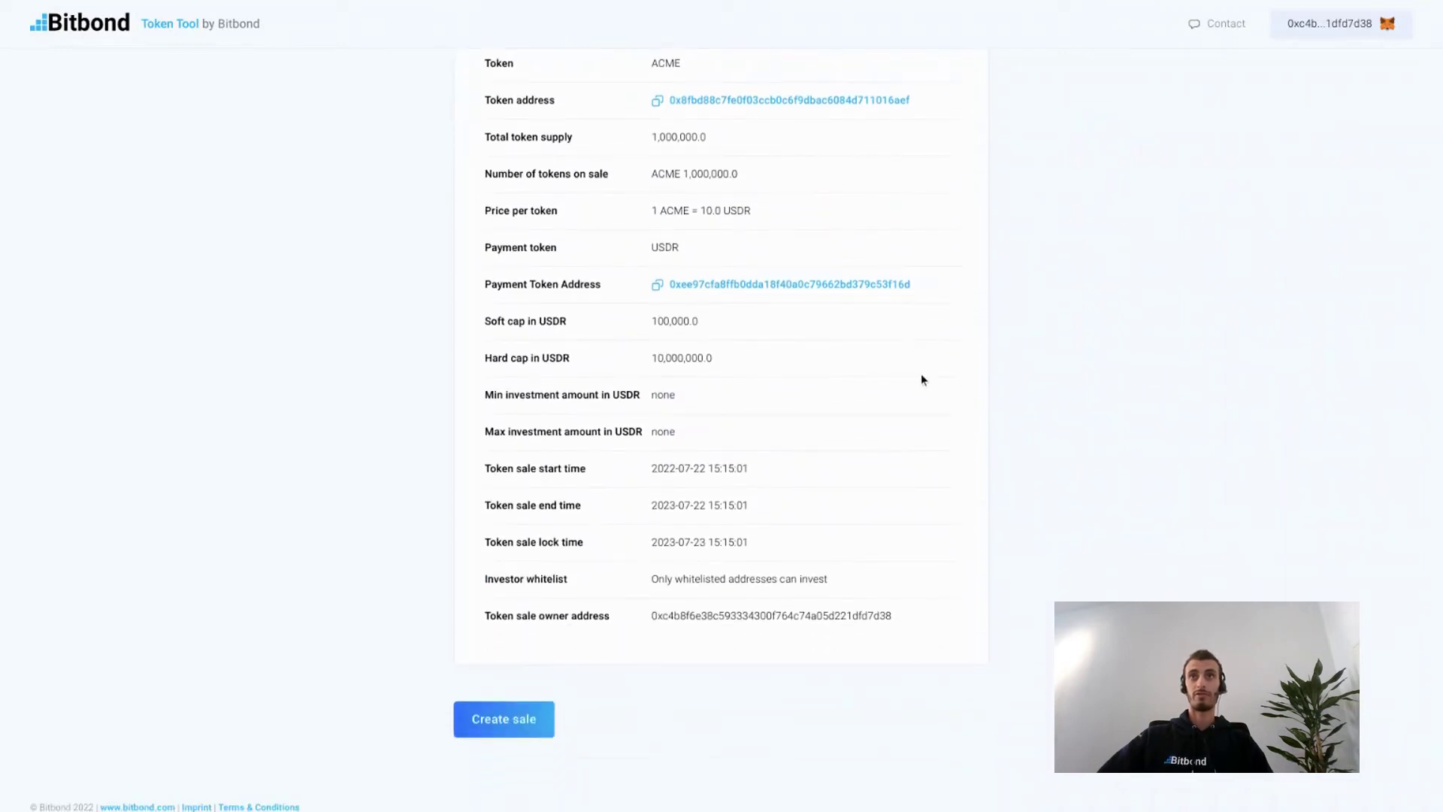
click(506, 718)
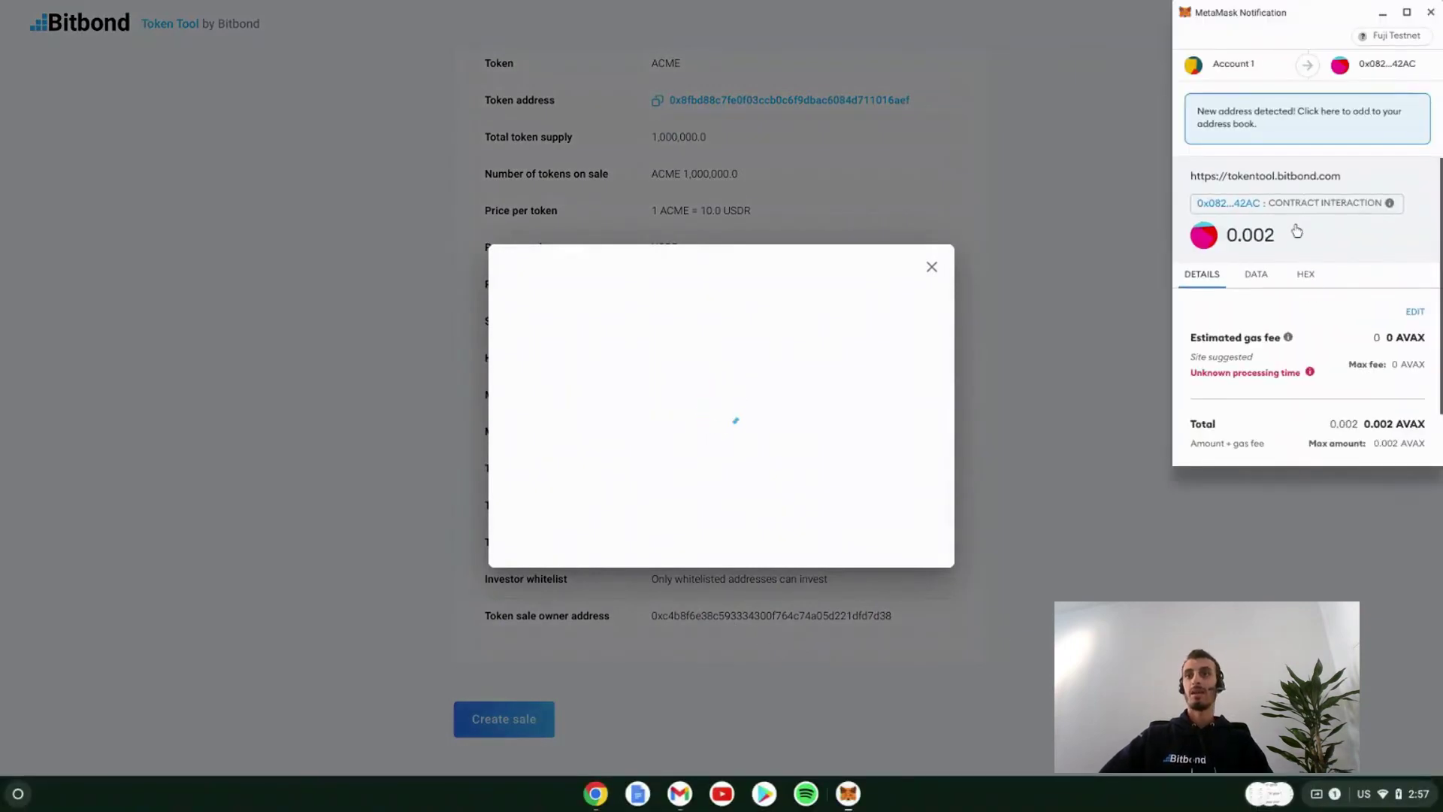
Confirm the 0.002 AVAX sale-creation transaction in MetaMask and open the public ACME sale page.
scroll(1323, 180, down, 2)
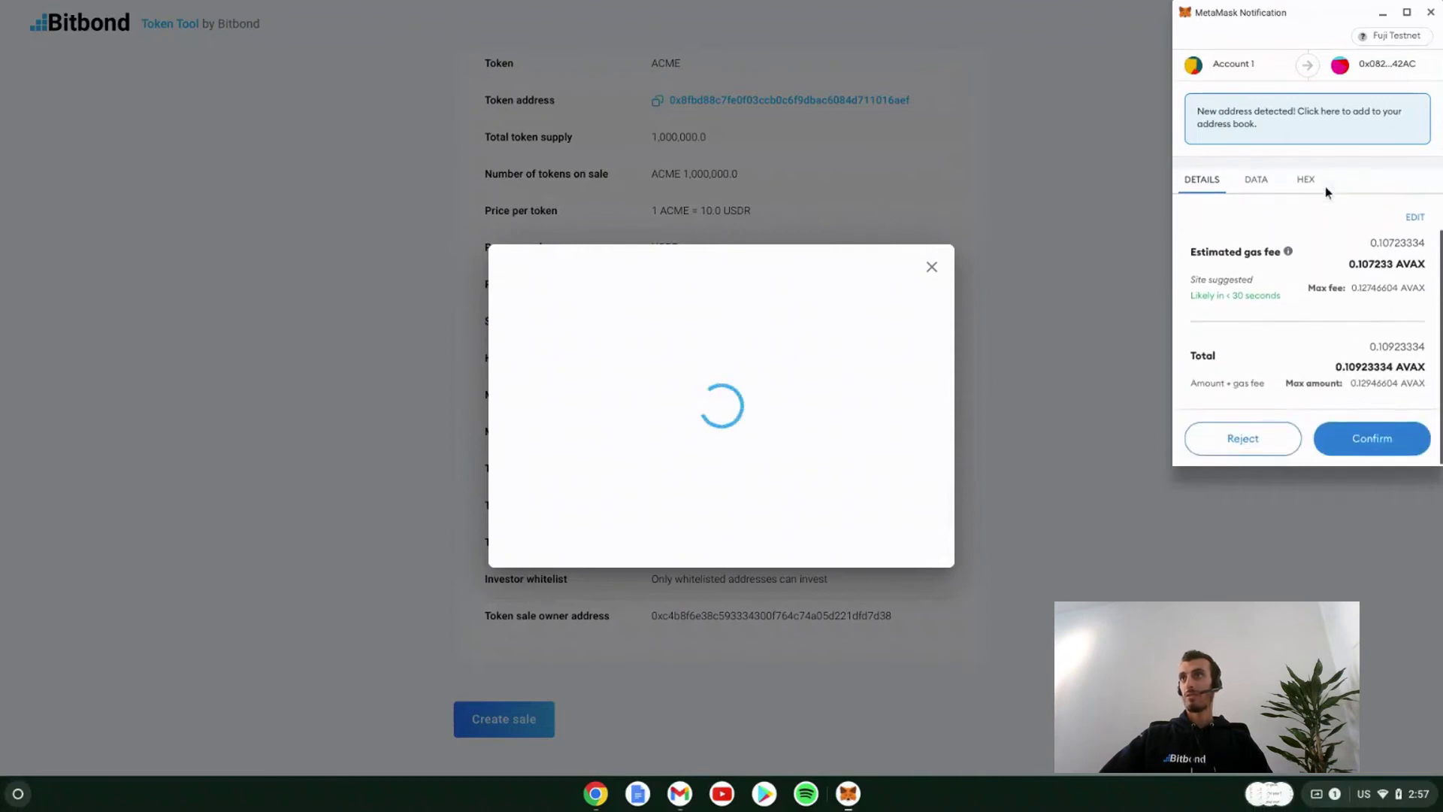
click(1387, 439)
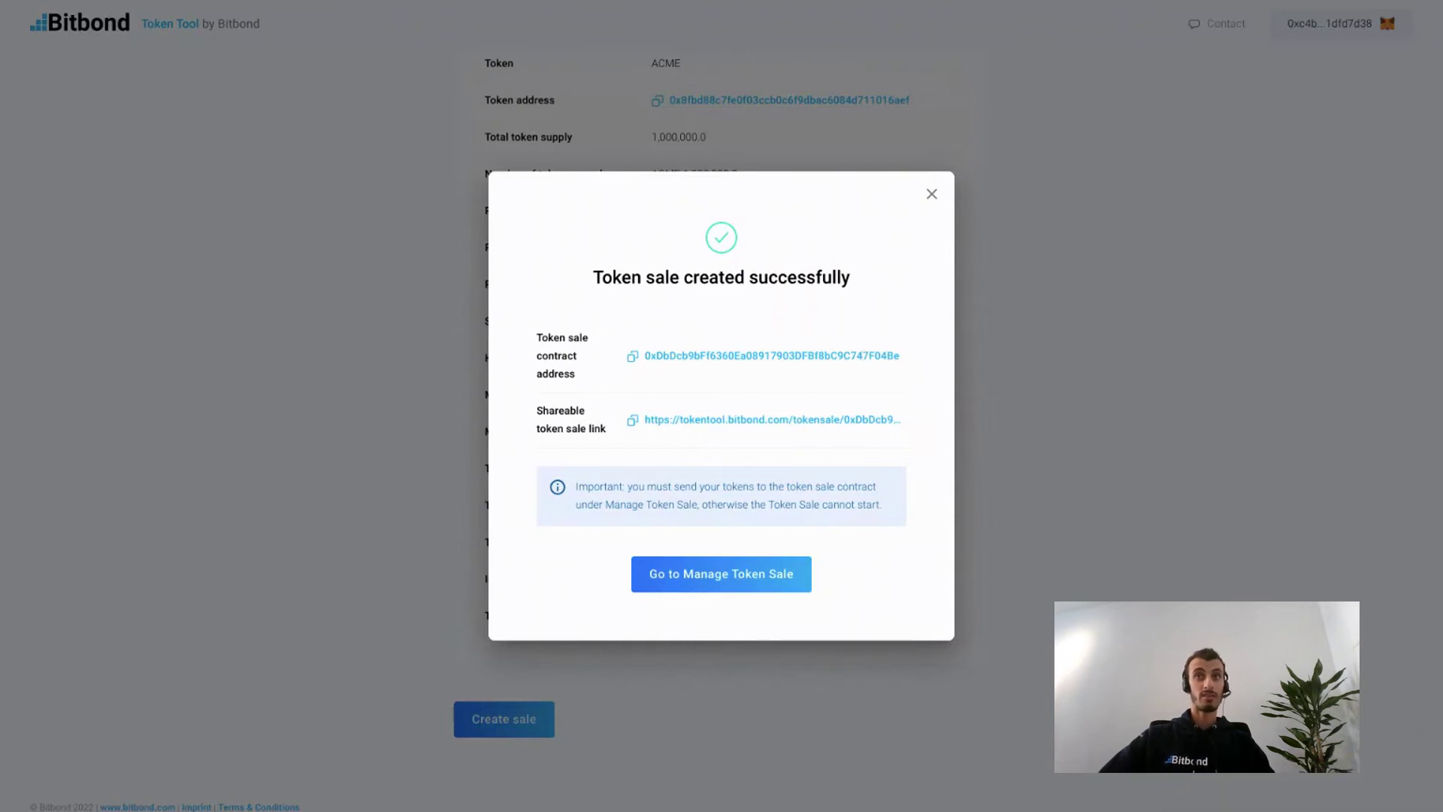
click(793, 424)
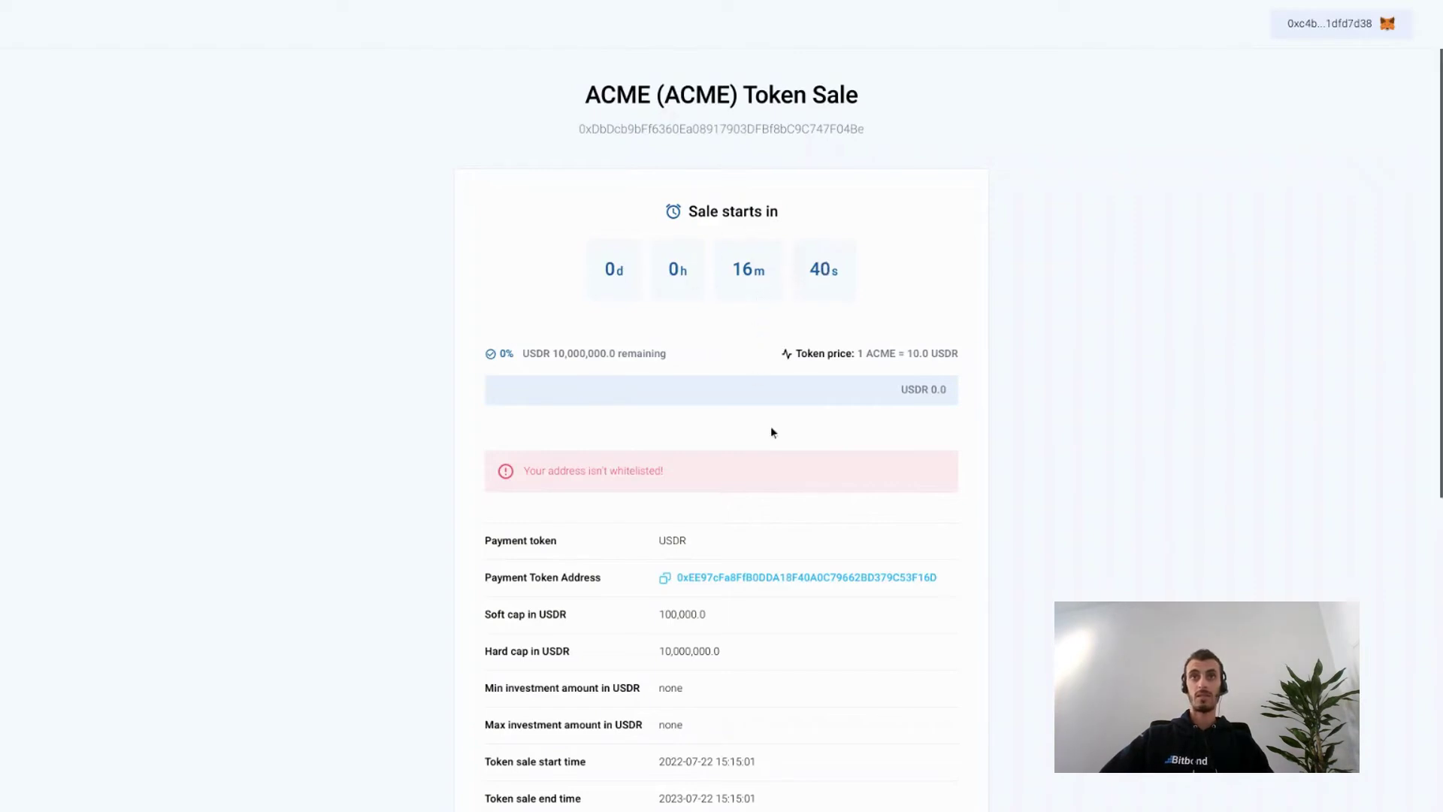
scroll(772, 433, down, 1)
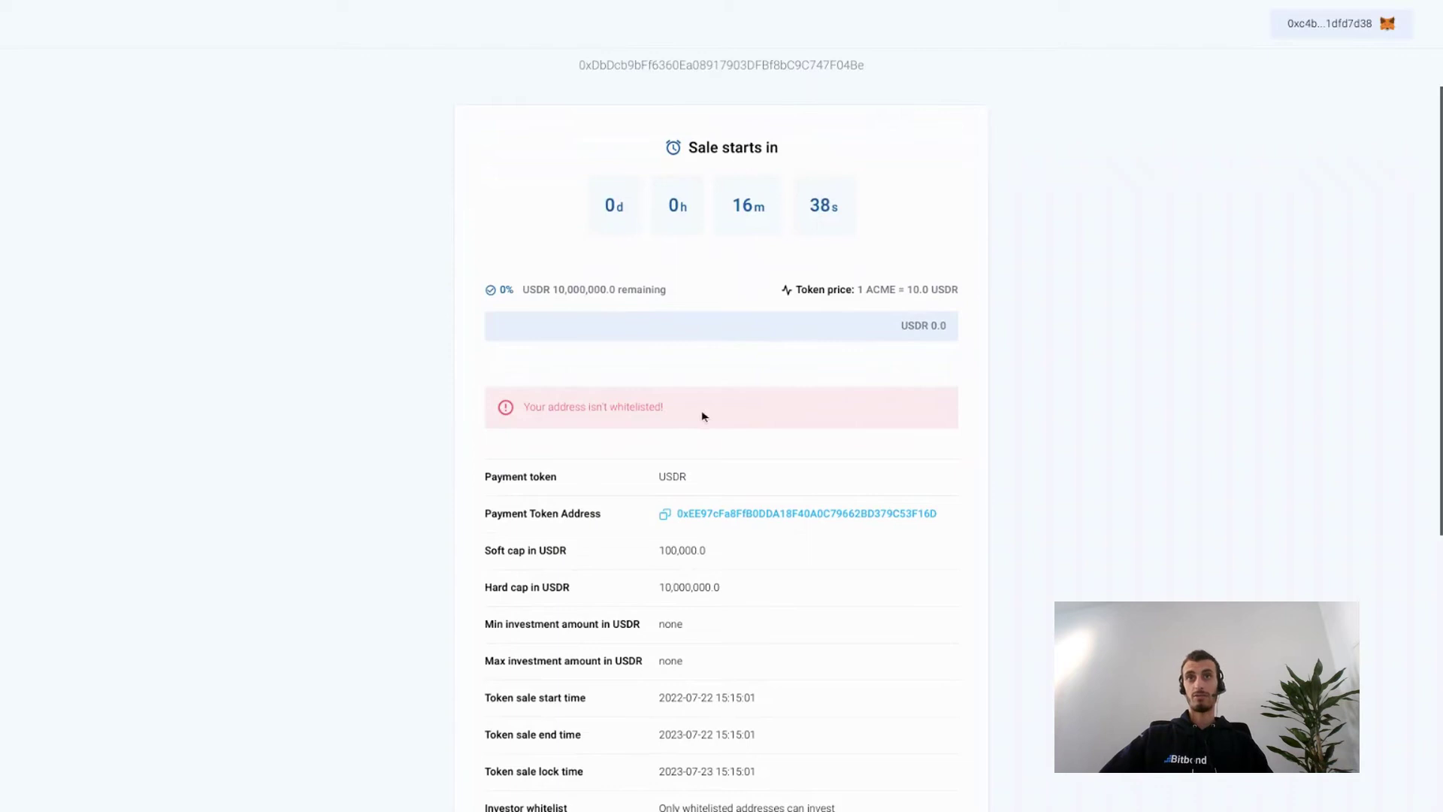
scroll(760, 373, down, 5)
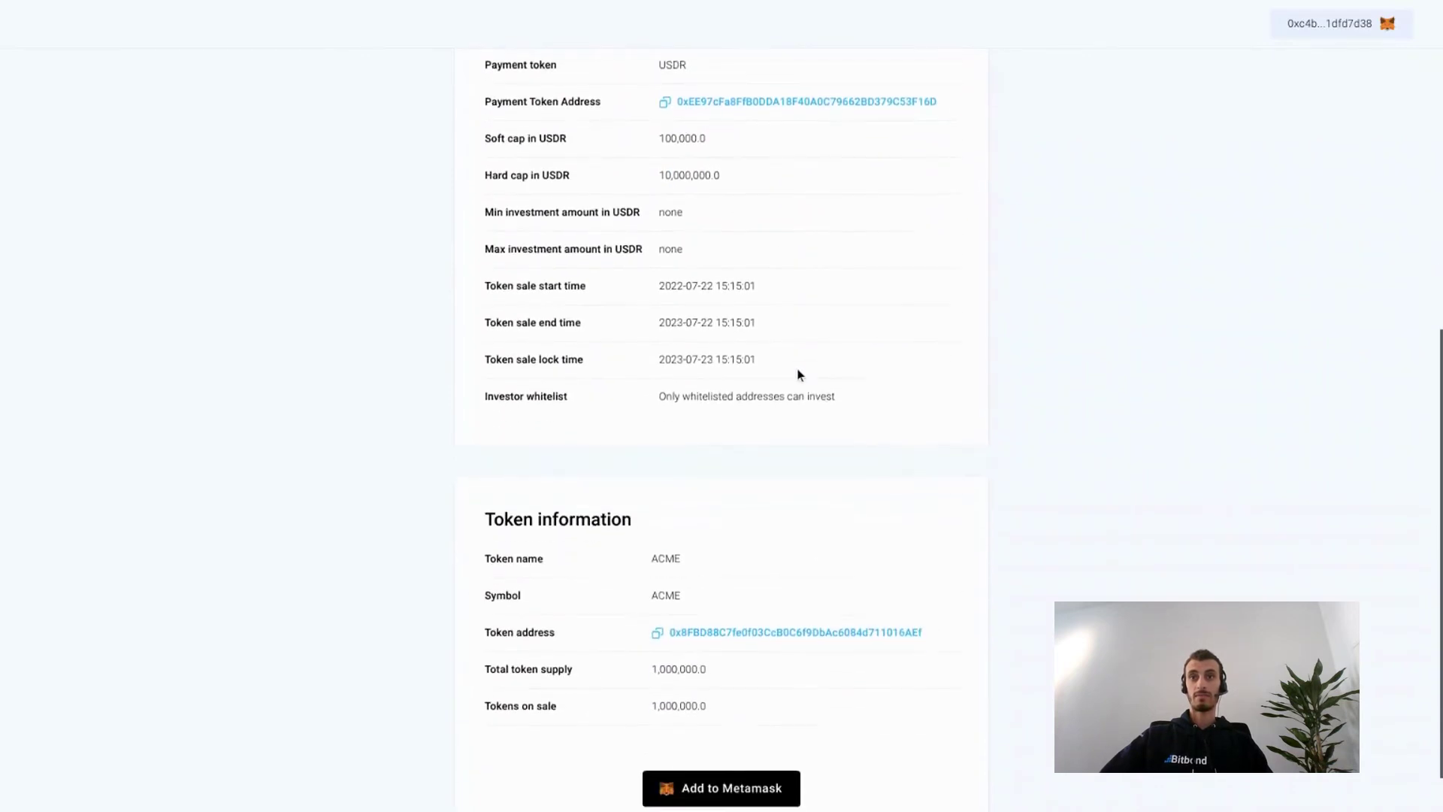
scroll(800, 375, down, 1)
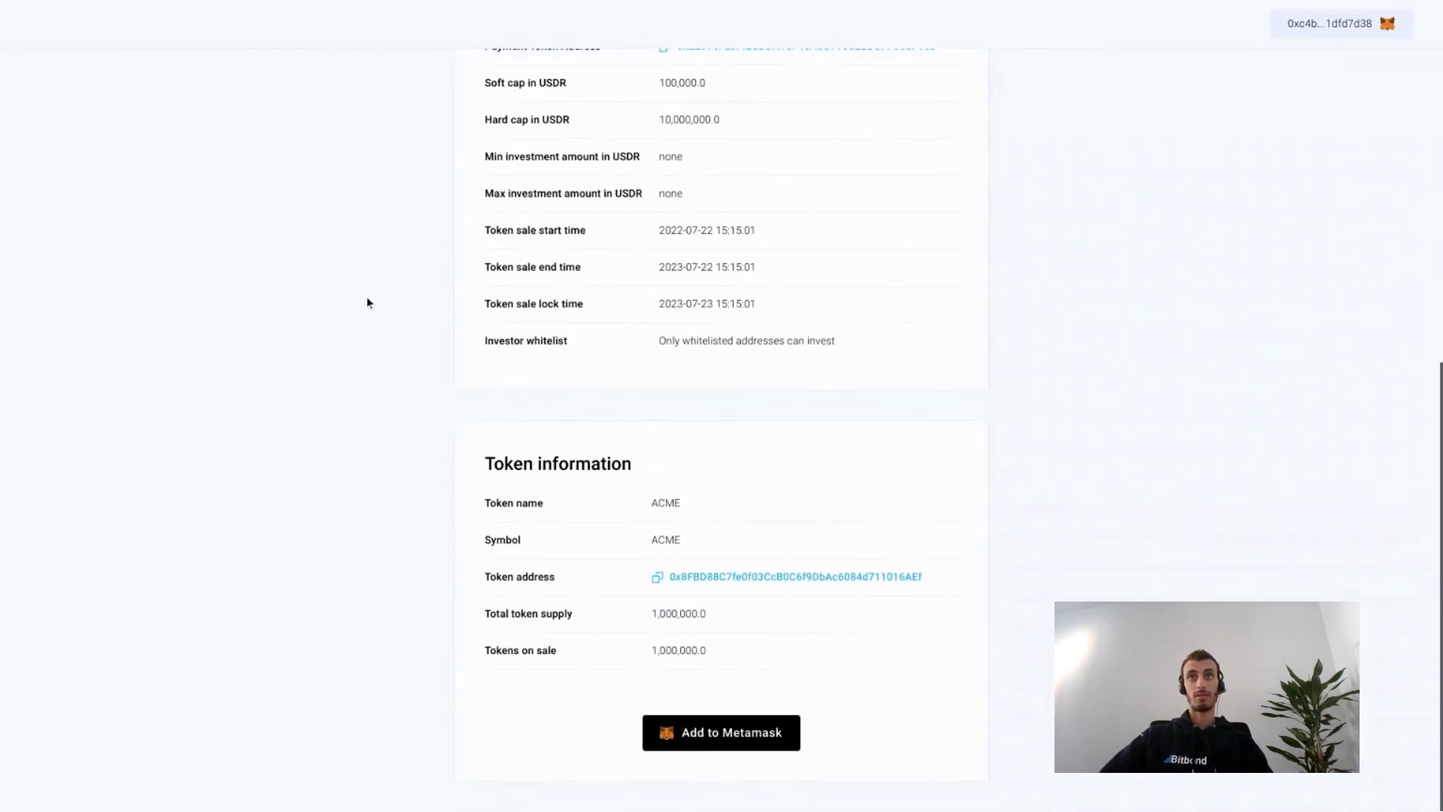
scroll(364, 299, up, 8)
mouse_move(440, 9)
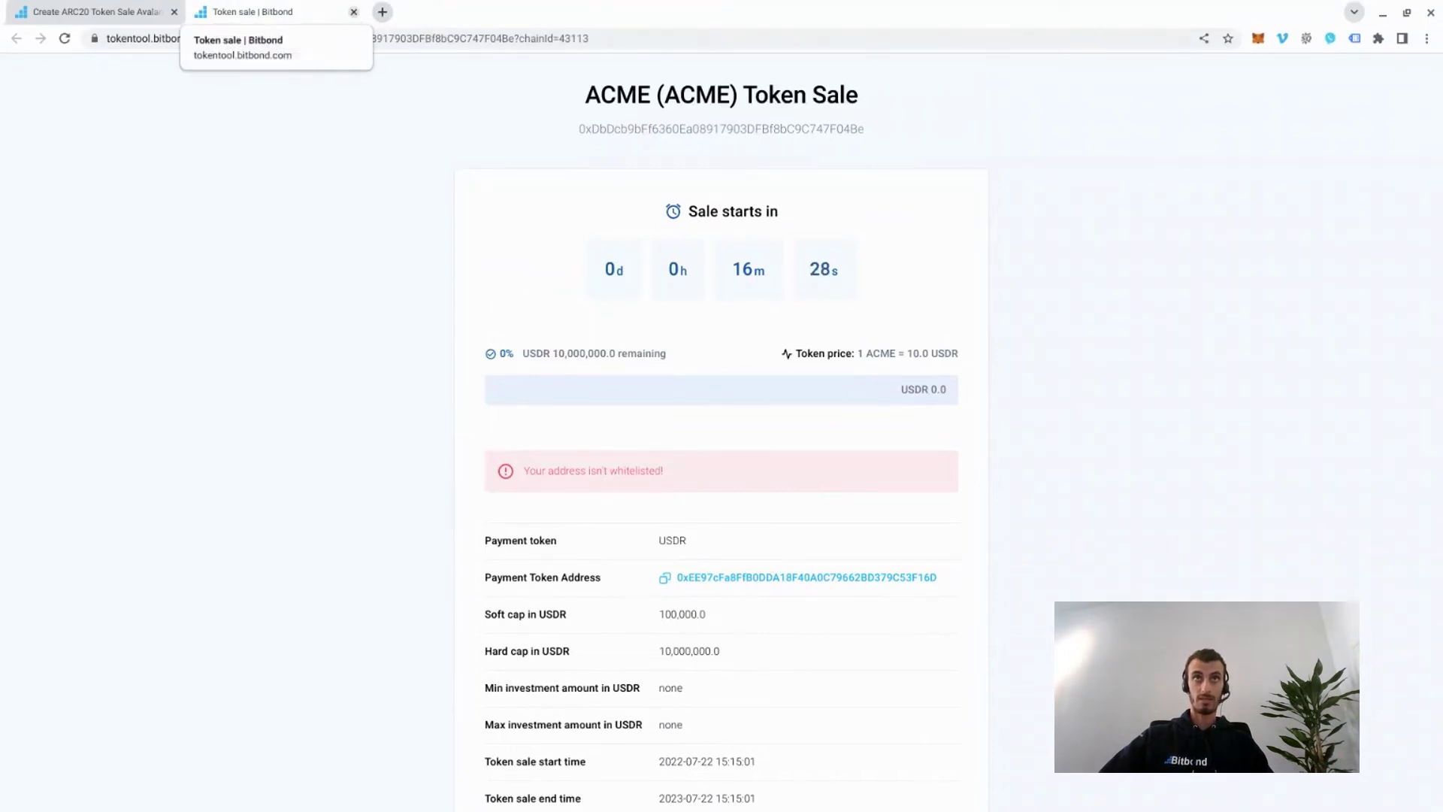
From Manage Token Sale, approve the 1,000,000 ACME spending and confirm it in MetaMask.
click(354, 14)
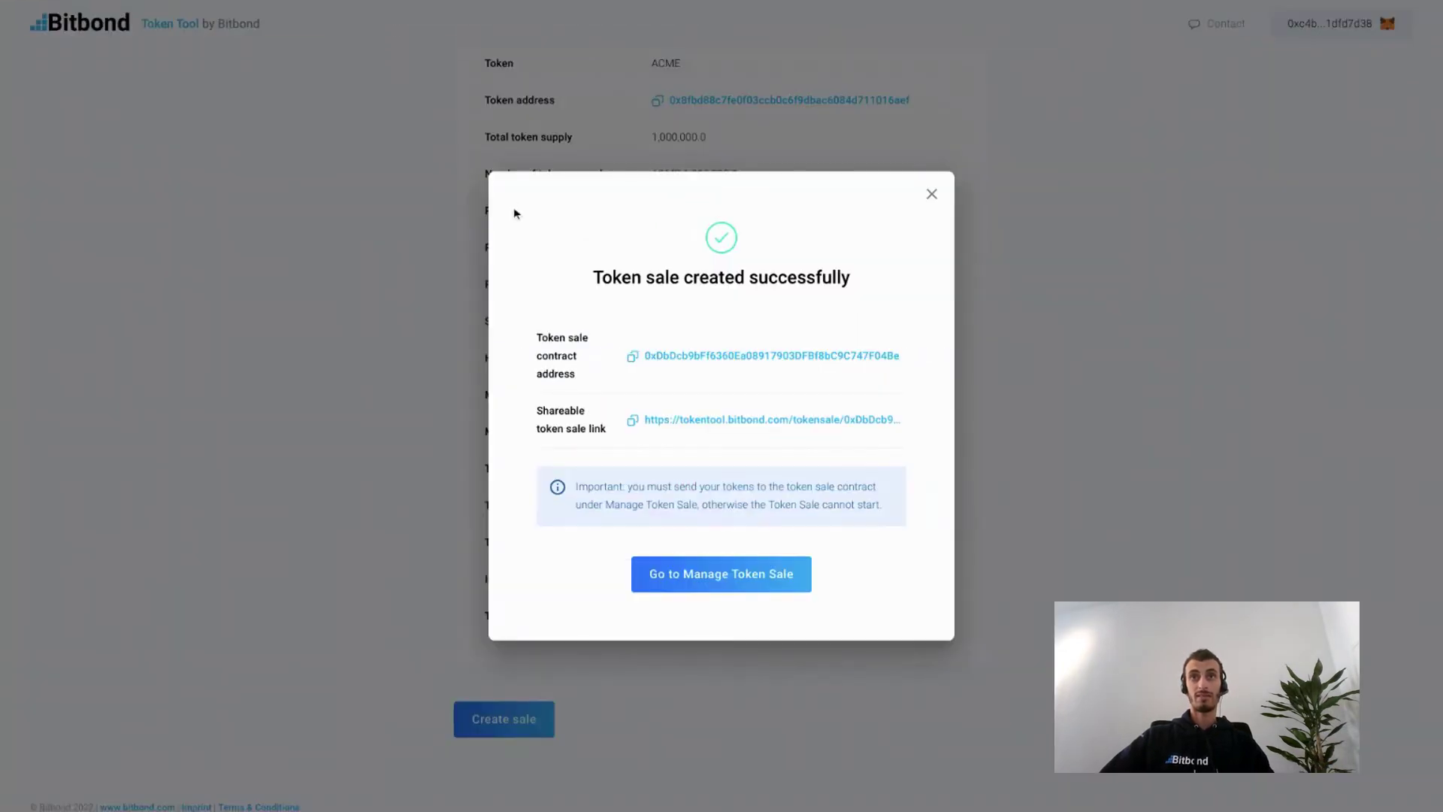
click(724, 575)
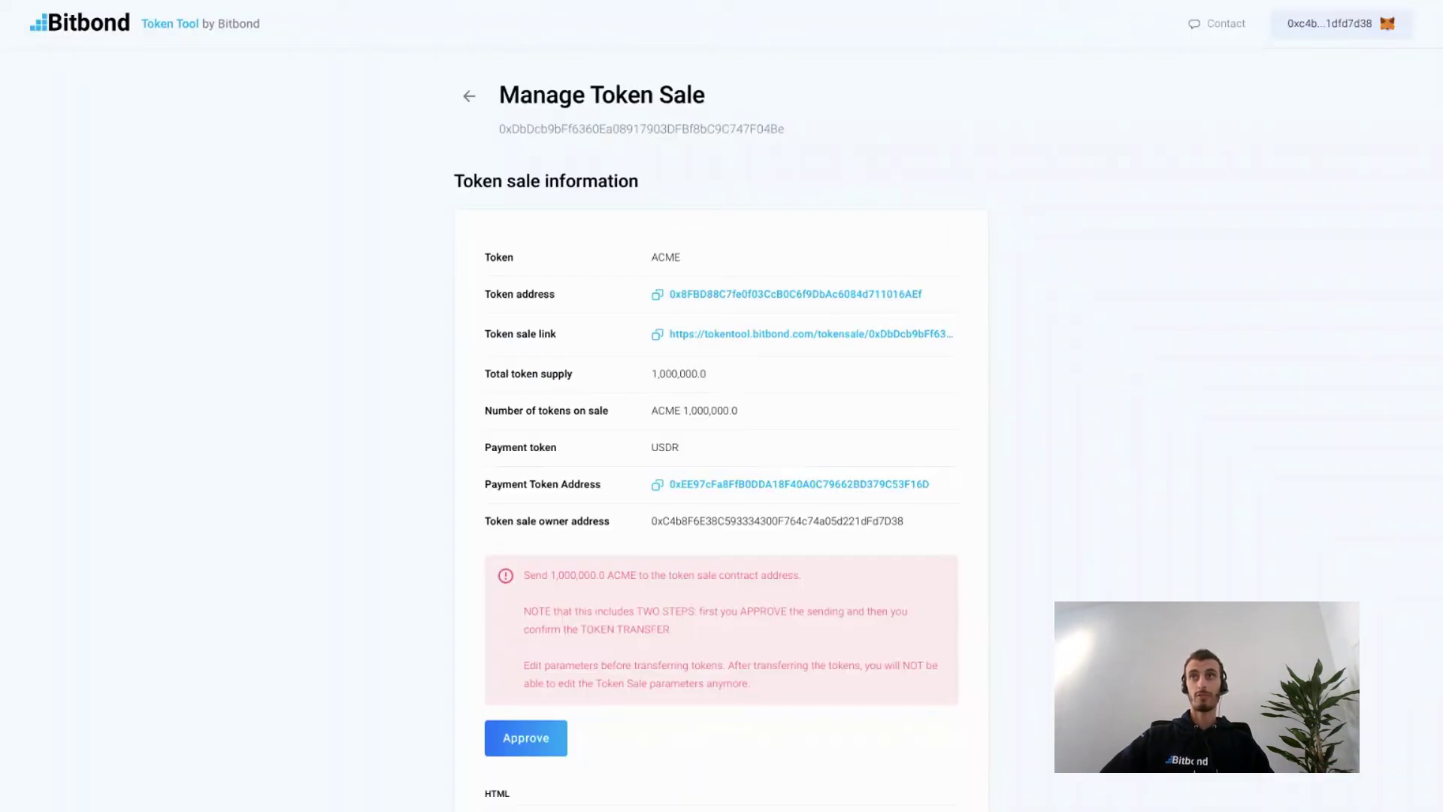
scroll(403, 467, down, 3)
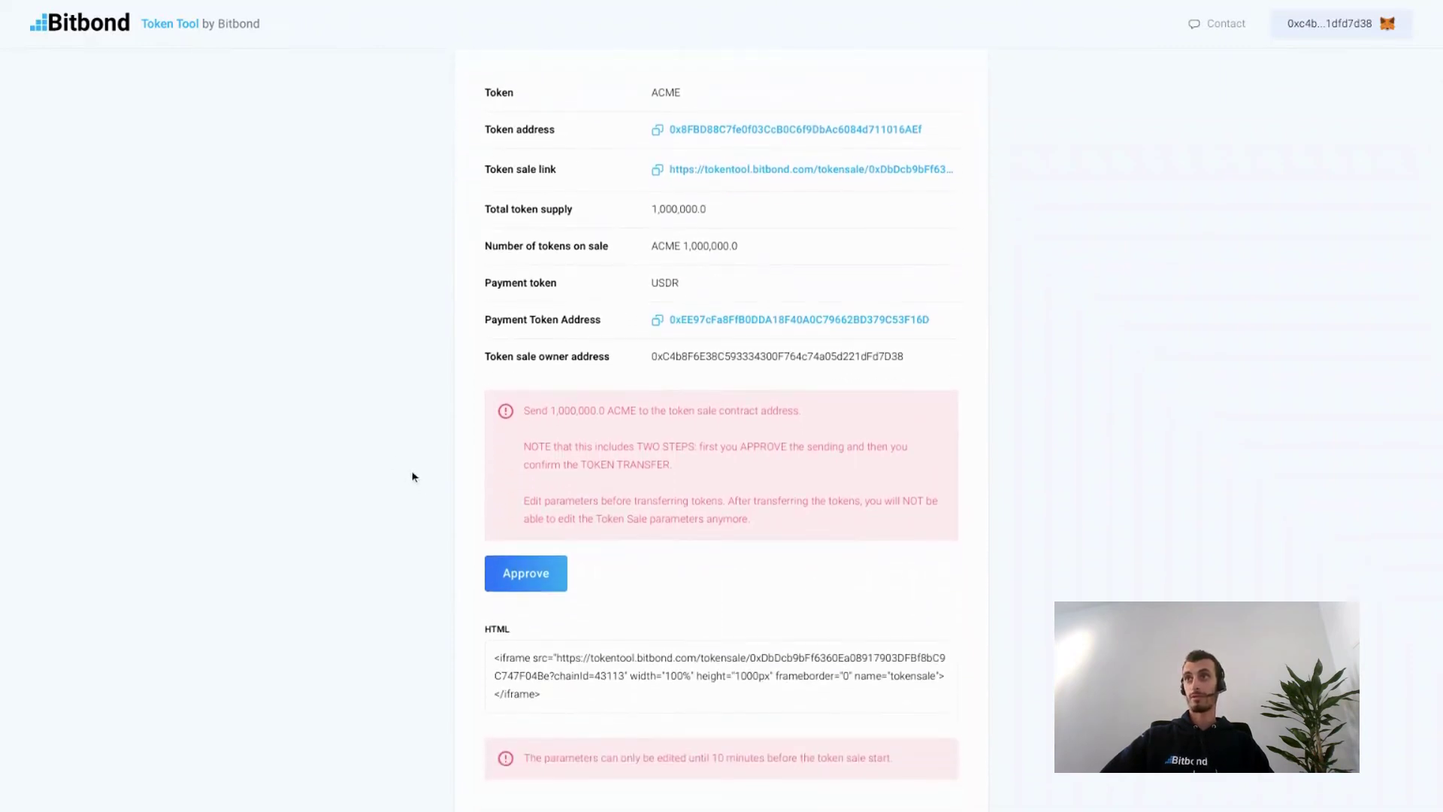
click(513, 575)
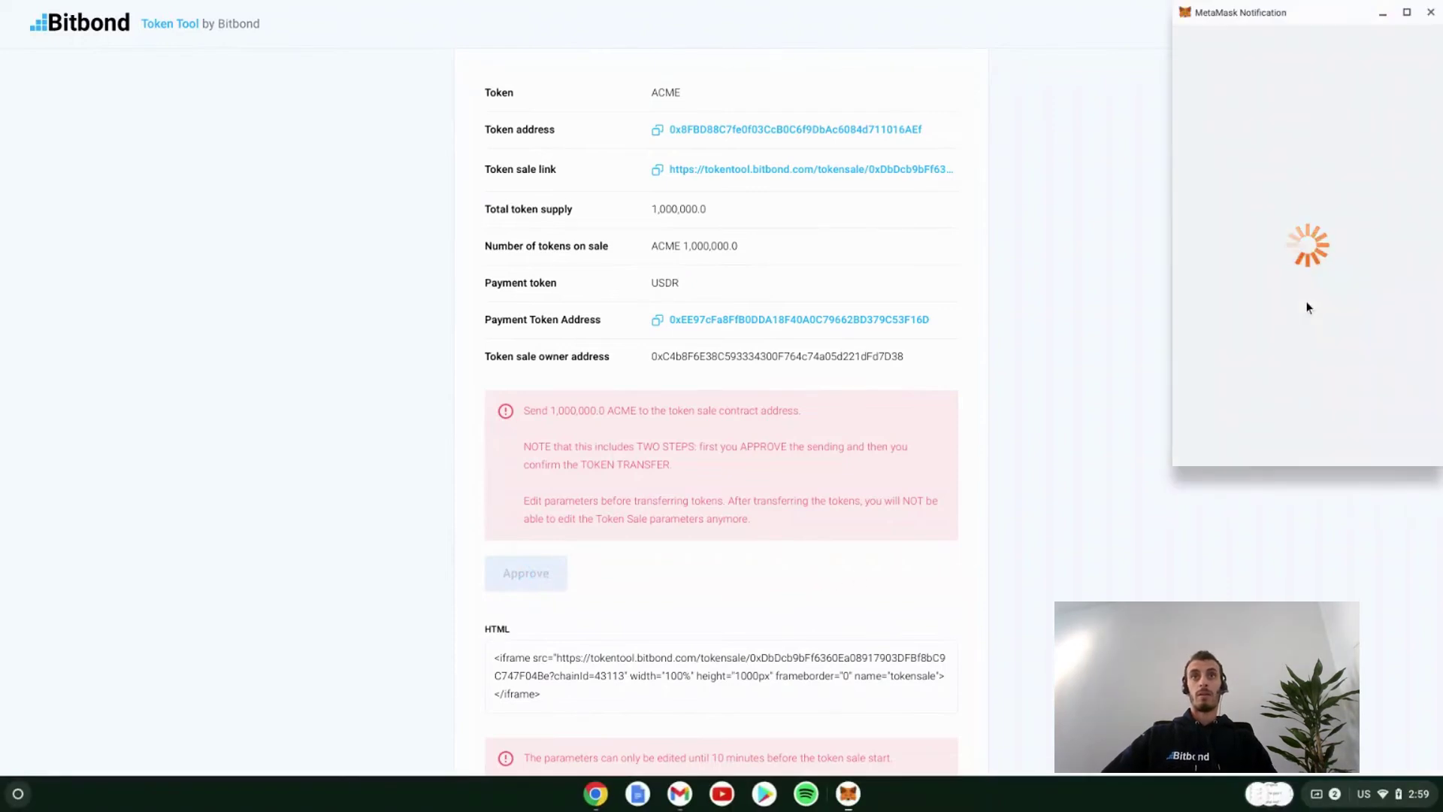
scroll(1300, 289, down, 5)
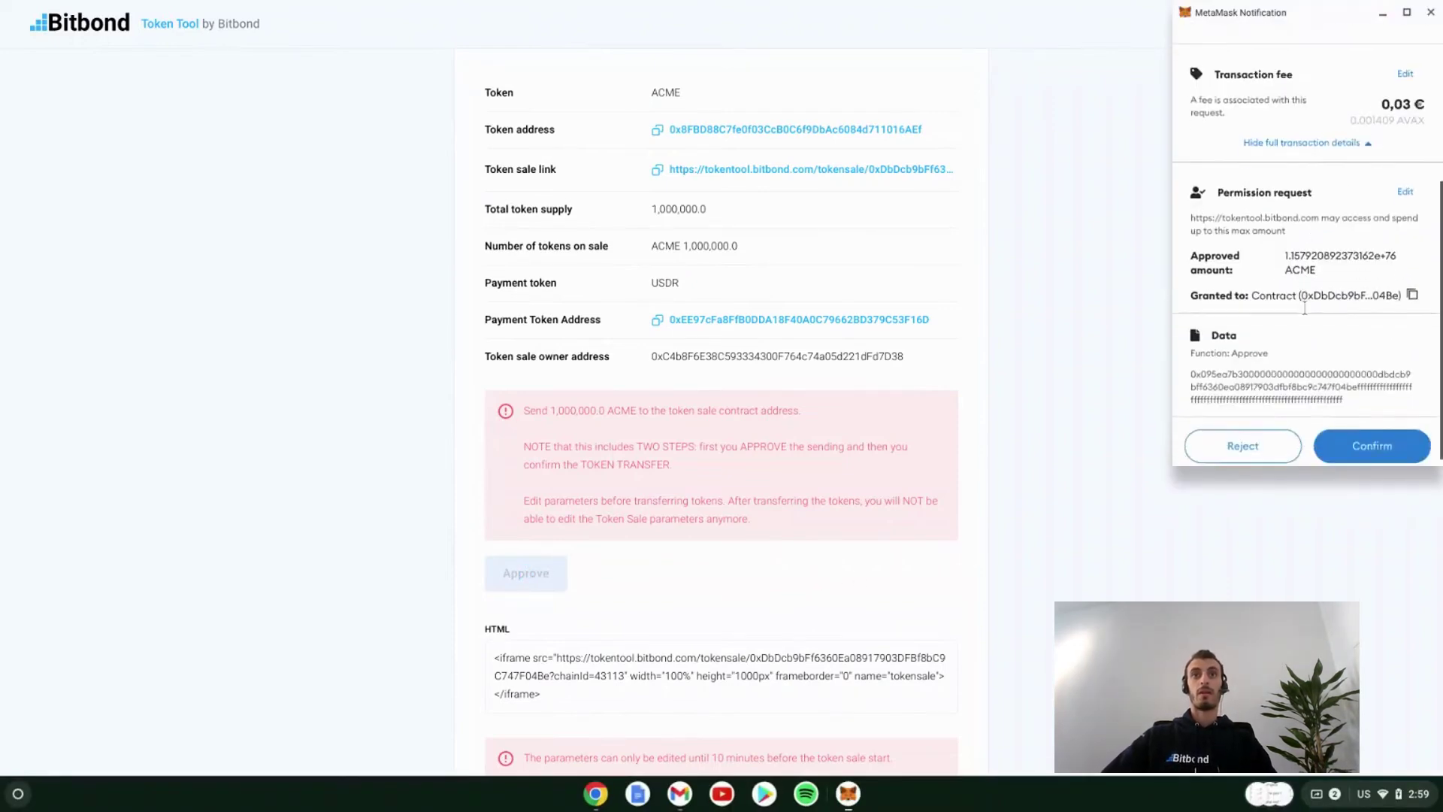
click(1366, 435)
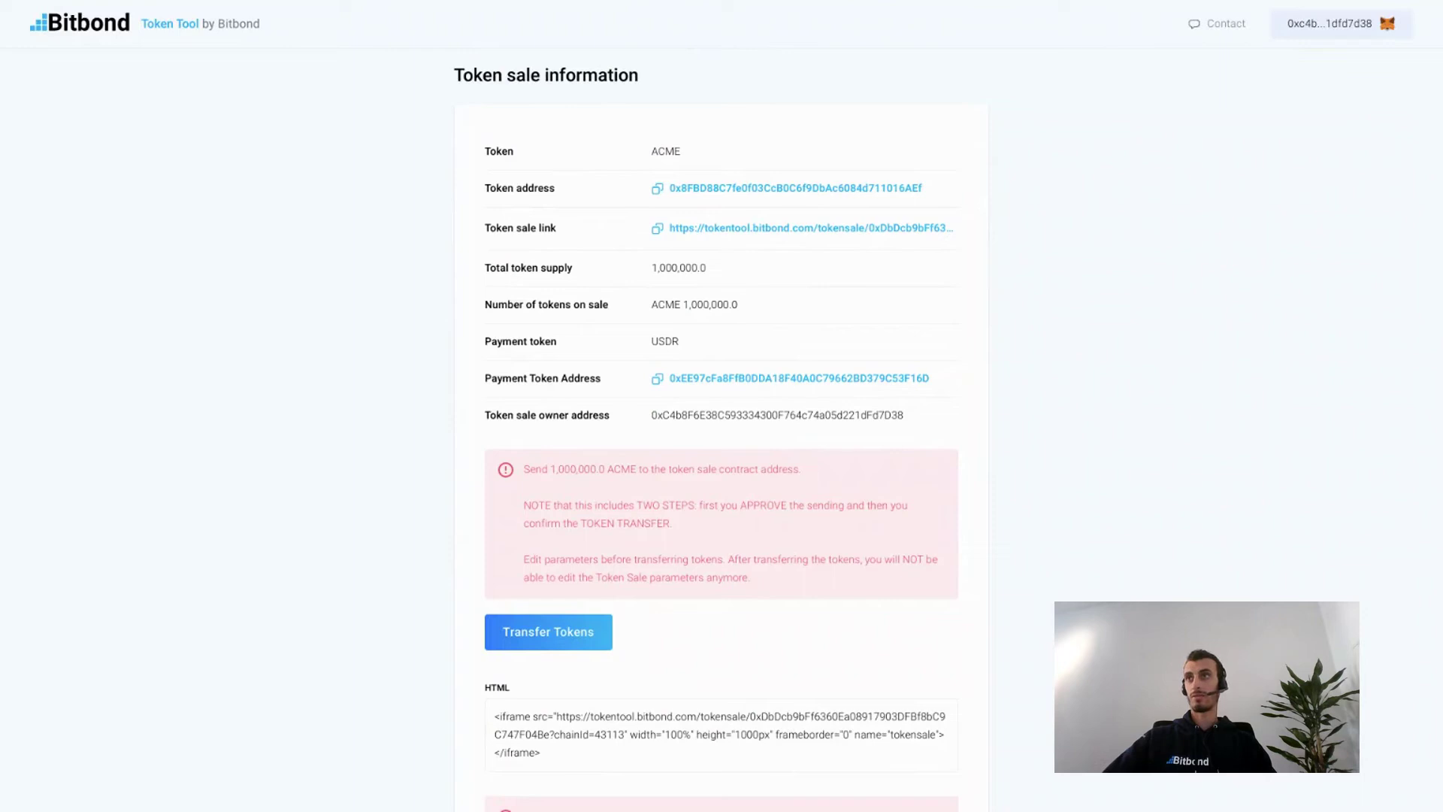
Transfer the 1,000,000 ACME tokens to the sale contract, confirming in MetaMask.
click(573, 641)
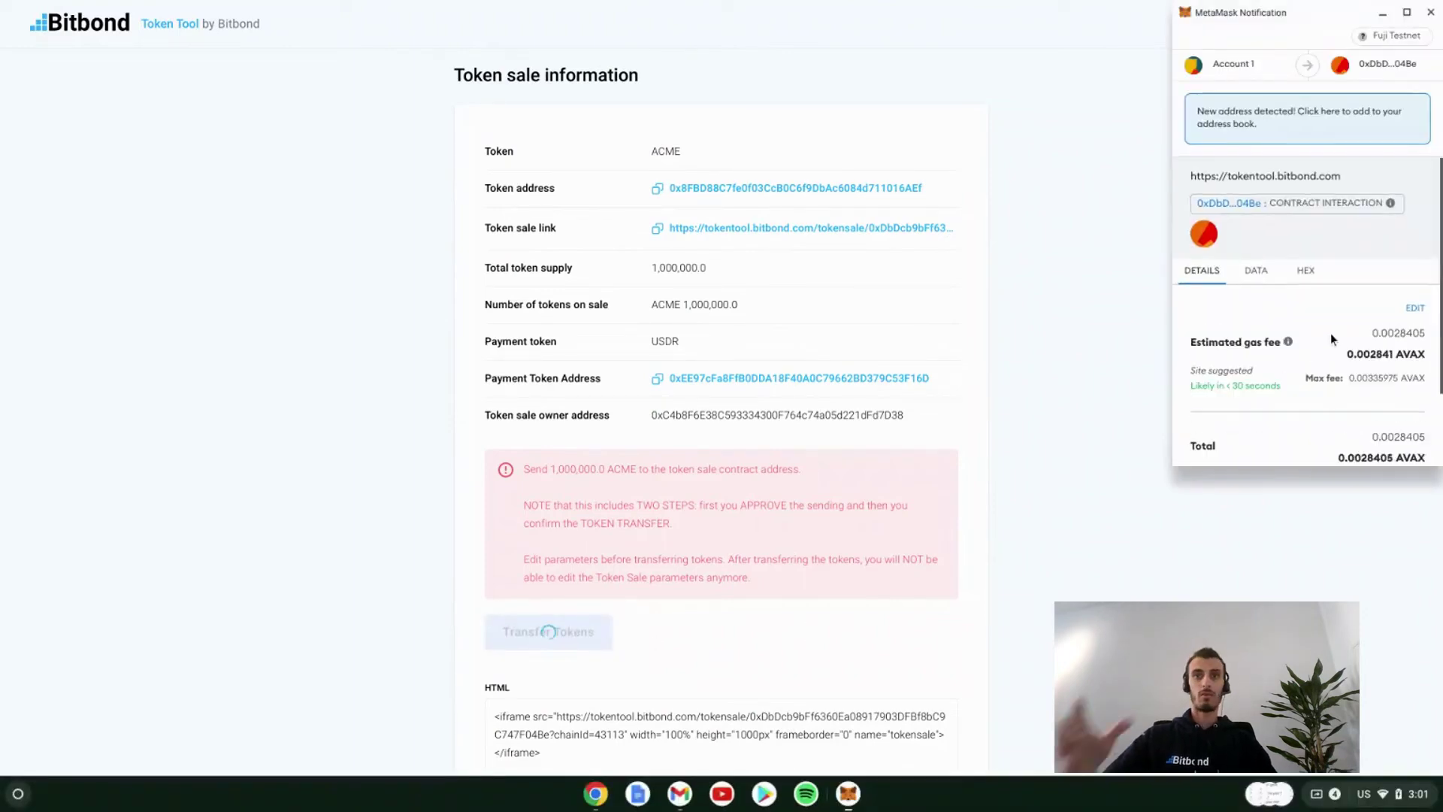
scroll(1327, 331, down, 2)
click(1368, 437)
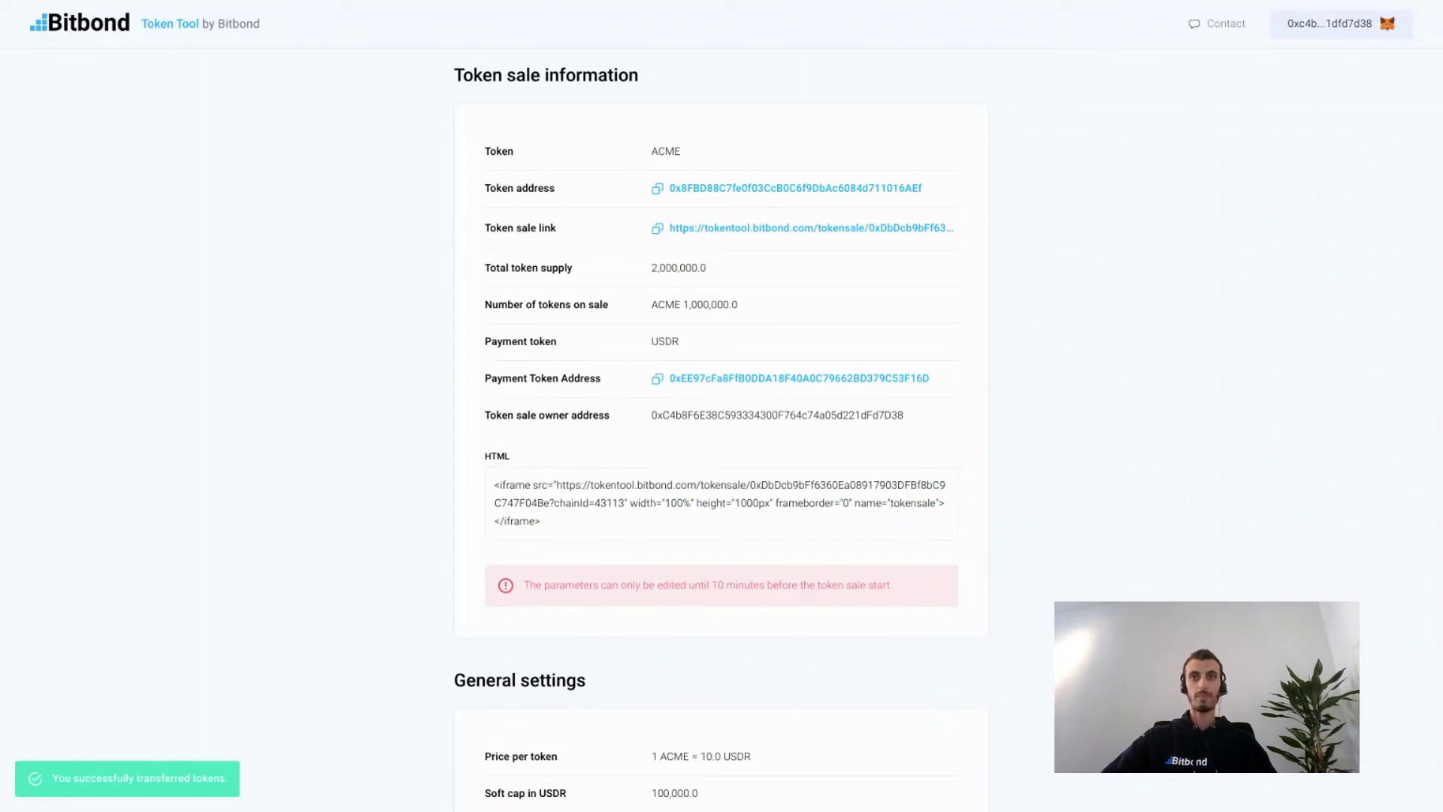
Load the ACME sale by its pasted contract address and scroll to the empty investor whitelist.
click(145, 336)
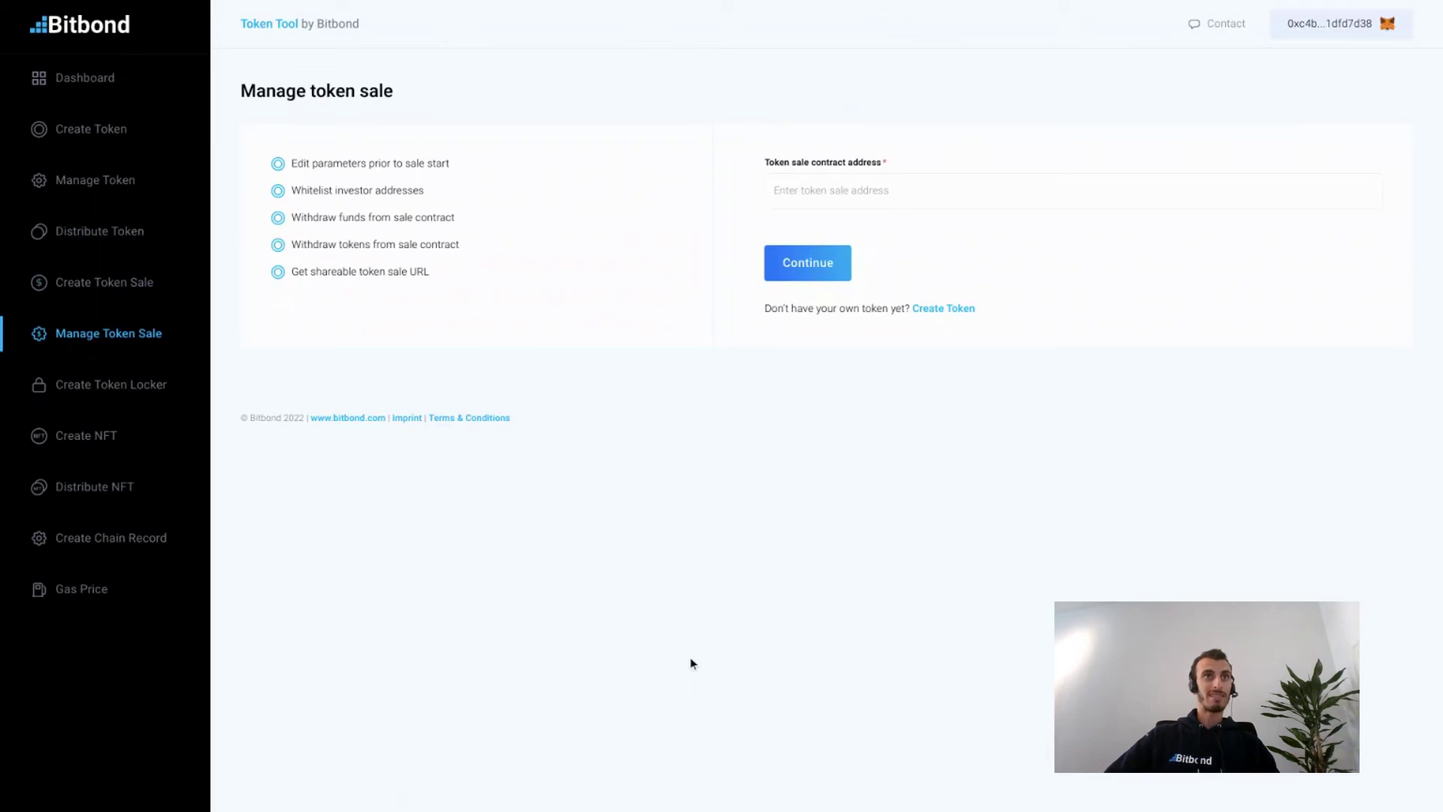
click(884, 197)
key(ctrl+v)
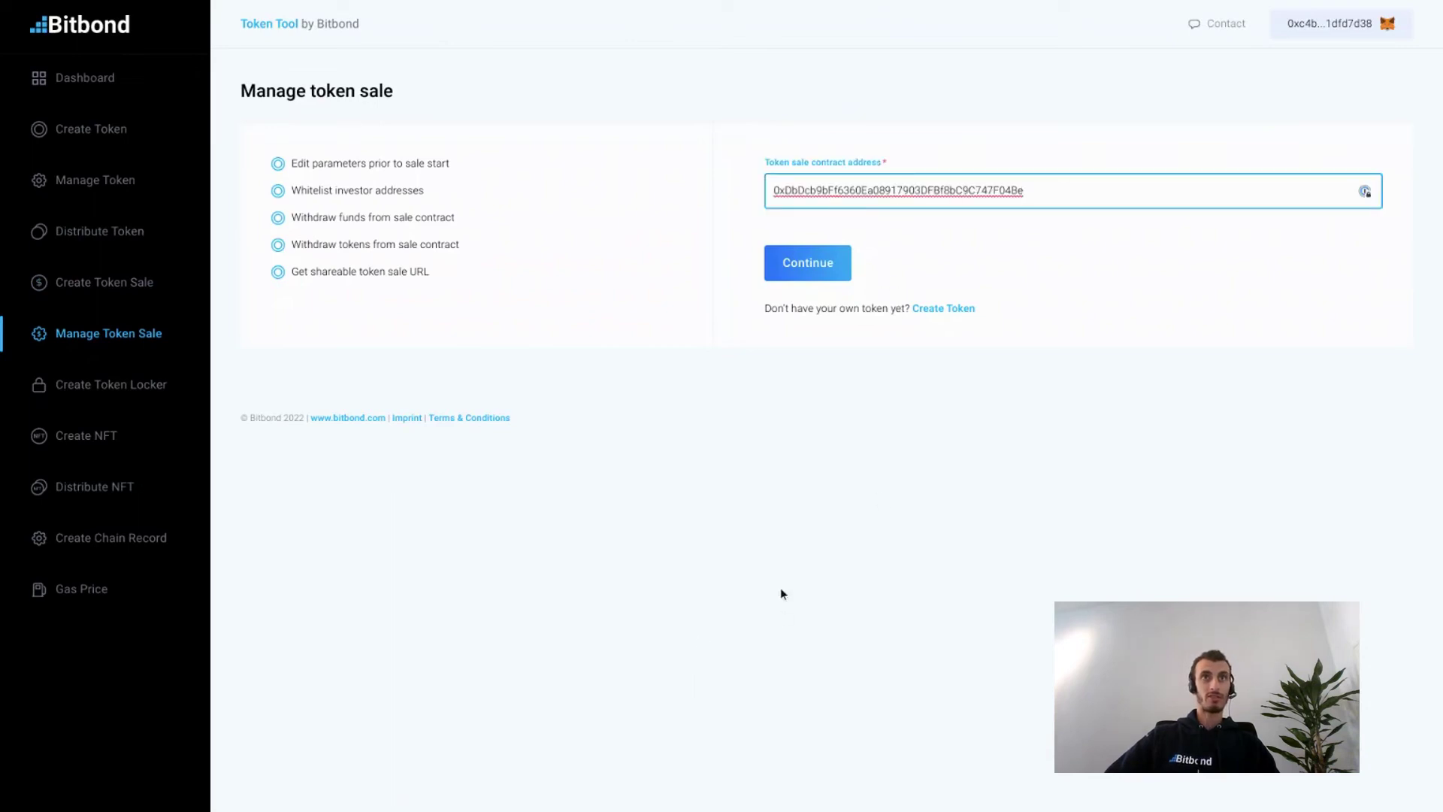
click(794, 556)
click(805, 267)
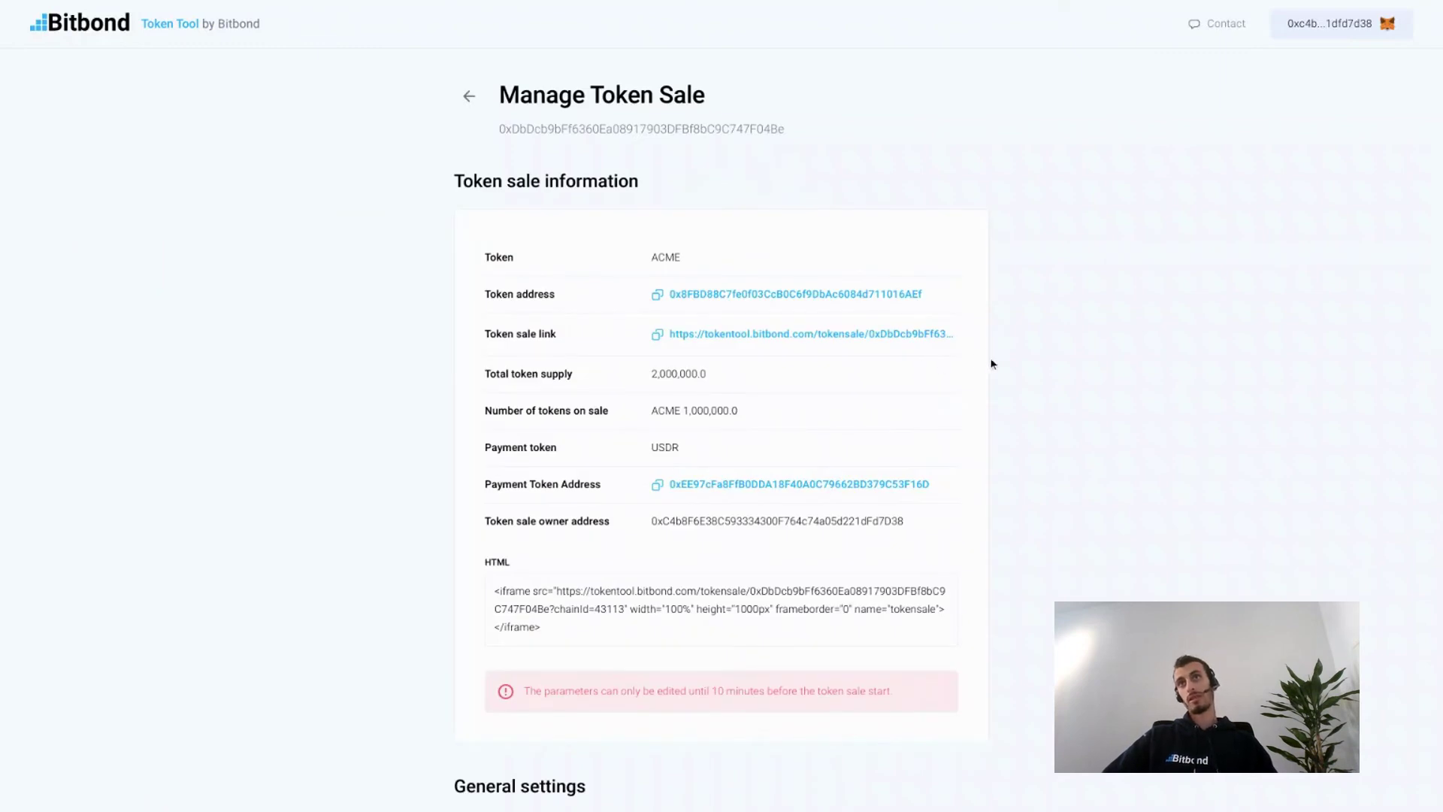
scroll(991, 365, down, 3)
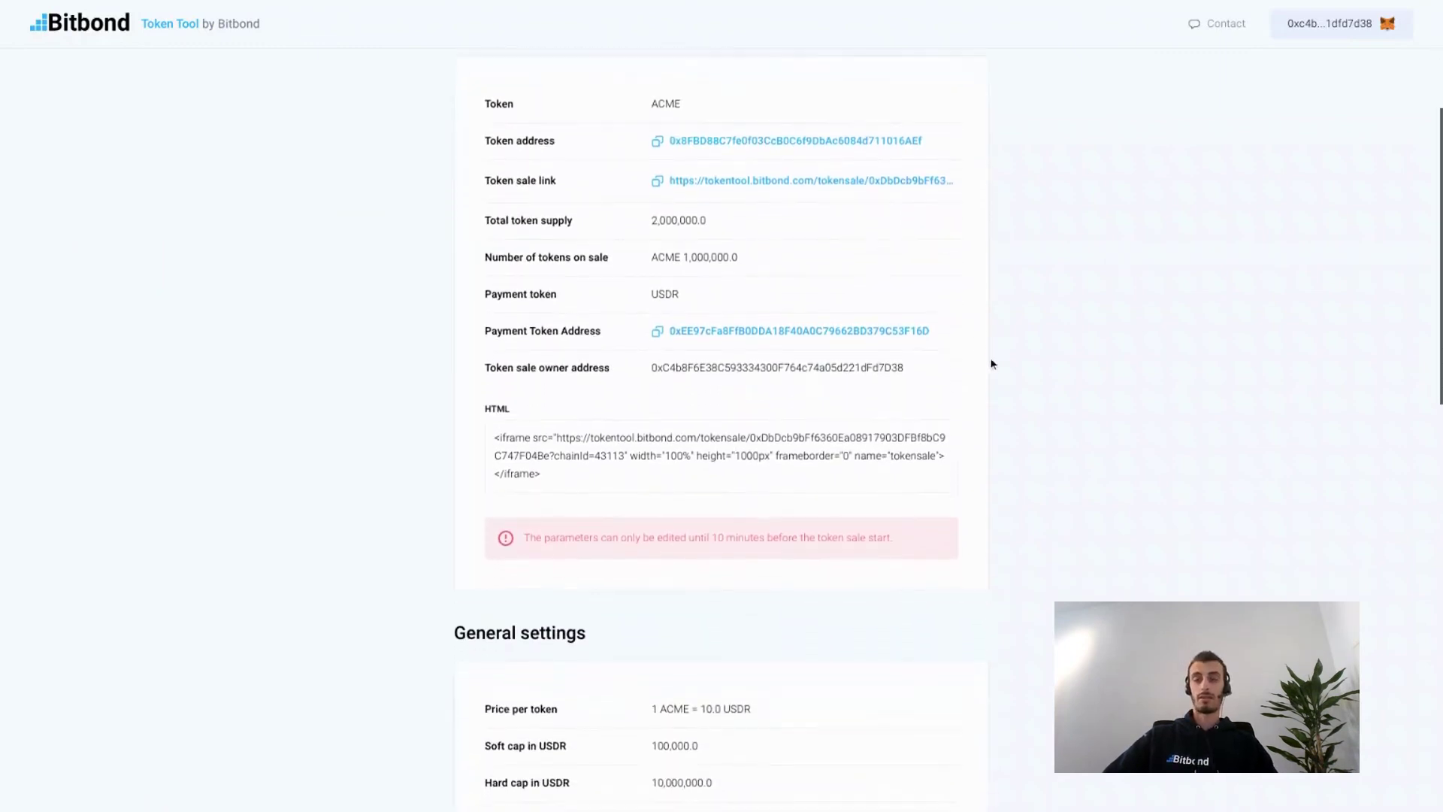
scroll(991, 365, down, 7)
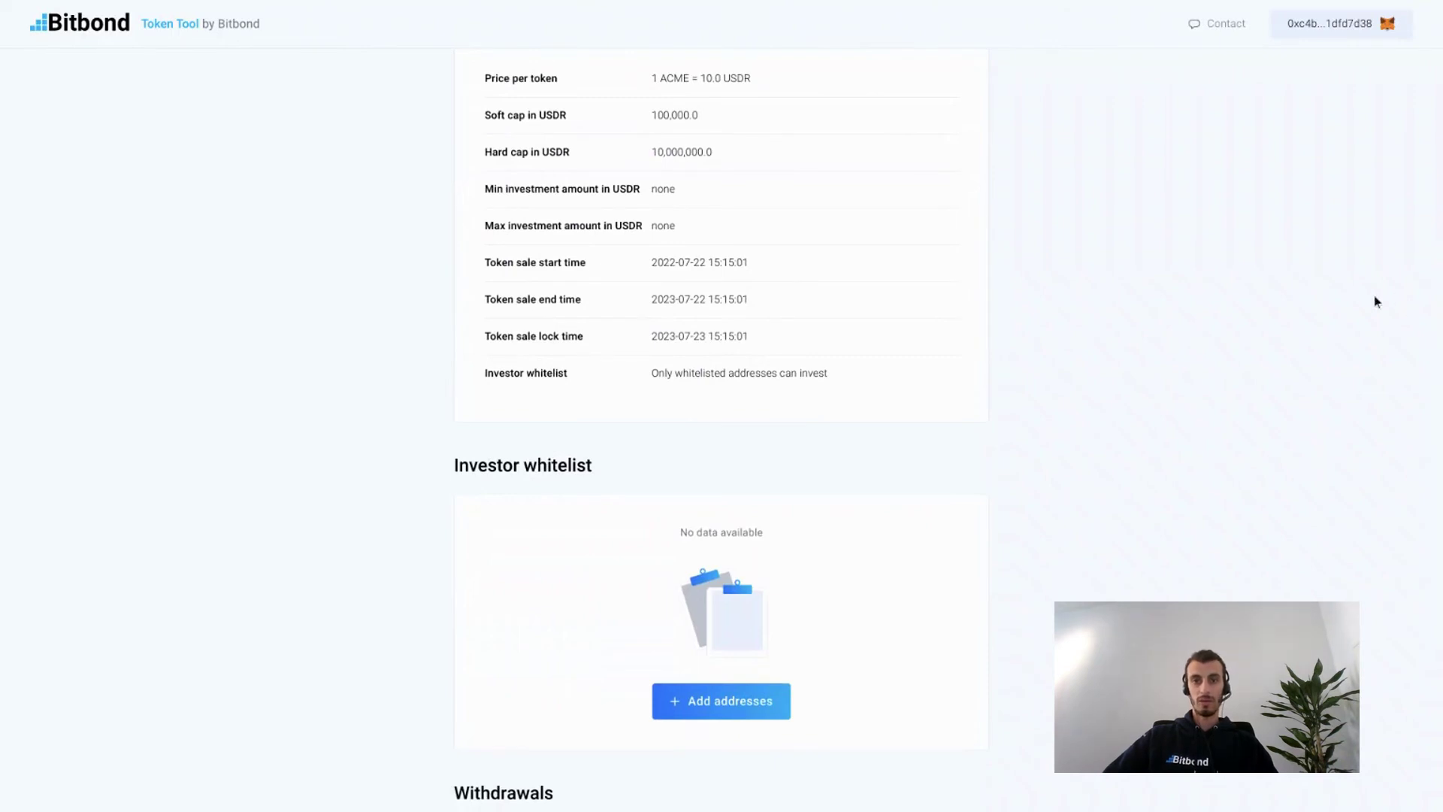
Paste six investor addresses into the ACME whitelist, save, and confirm the MetaMask transaction.
click(731, 708)
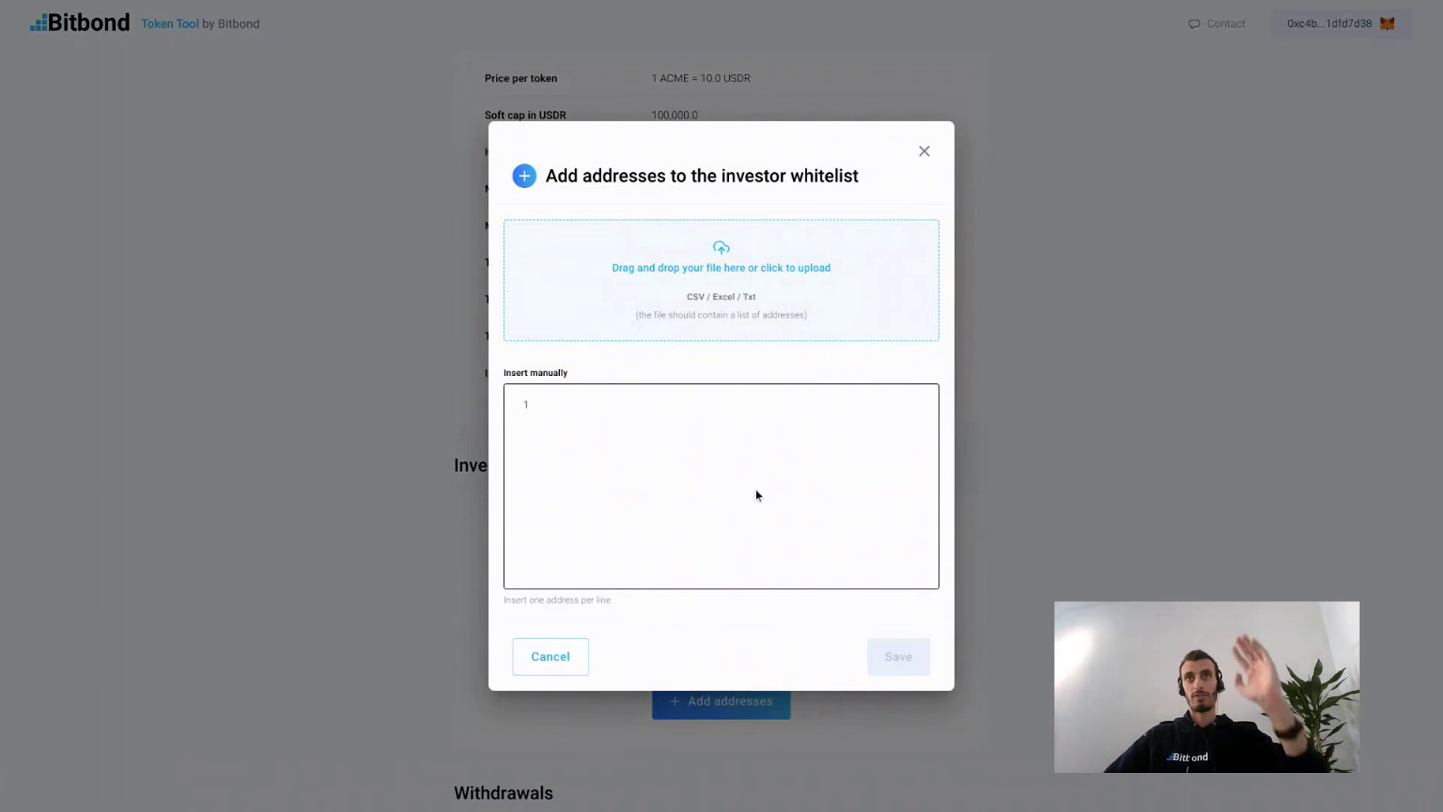
click(637, 406)
key(ctrl+v)
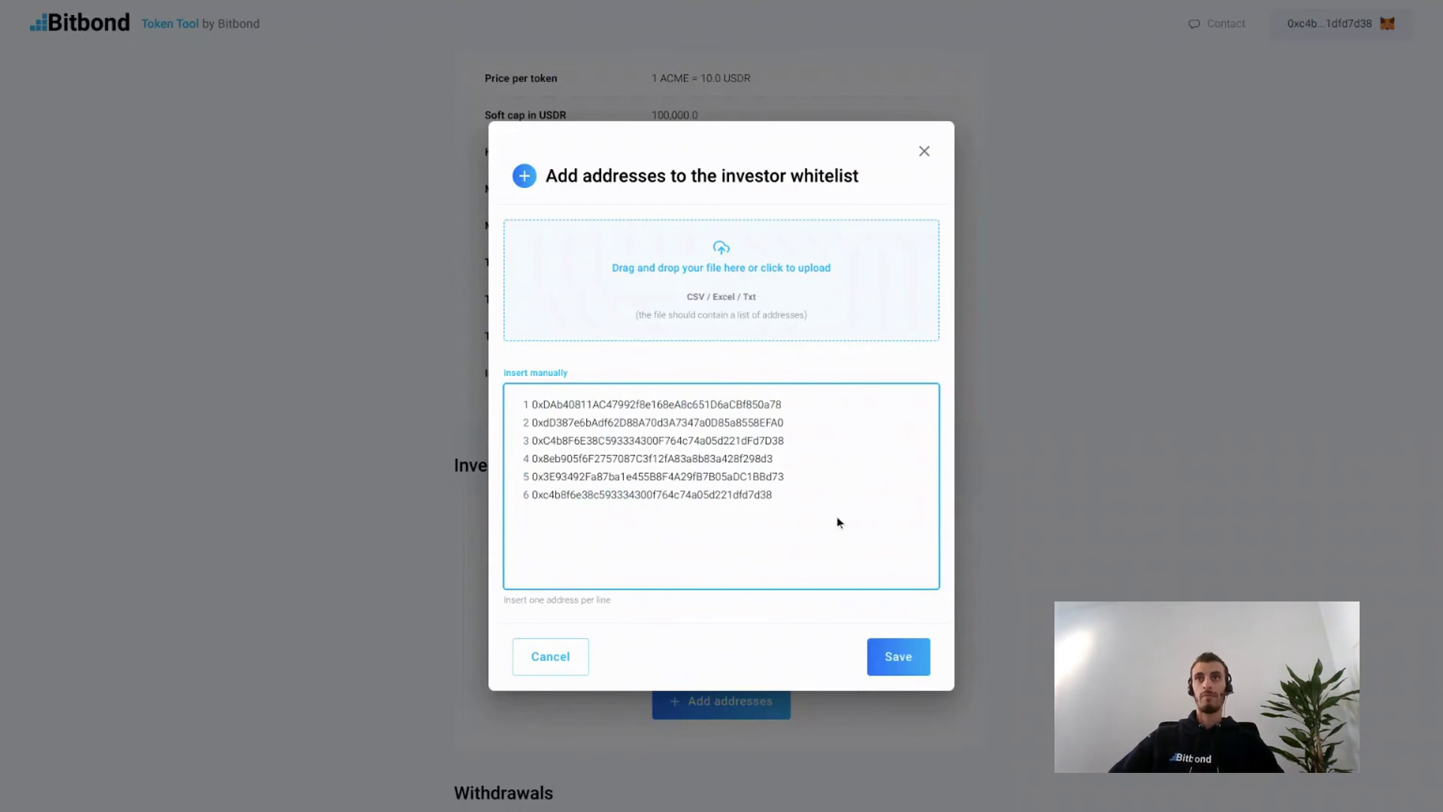
click(917, 660)
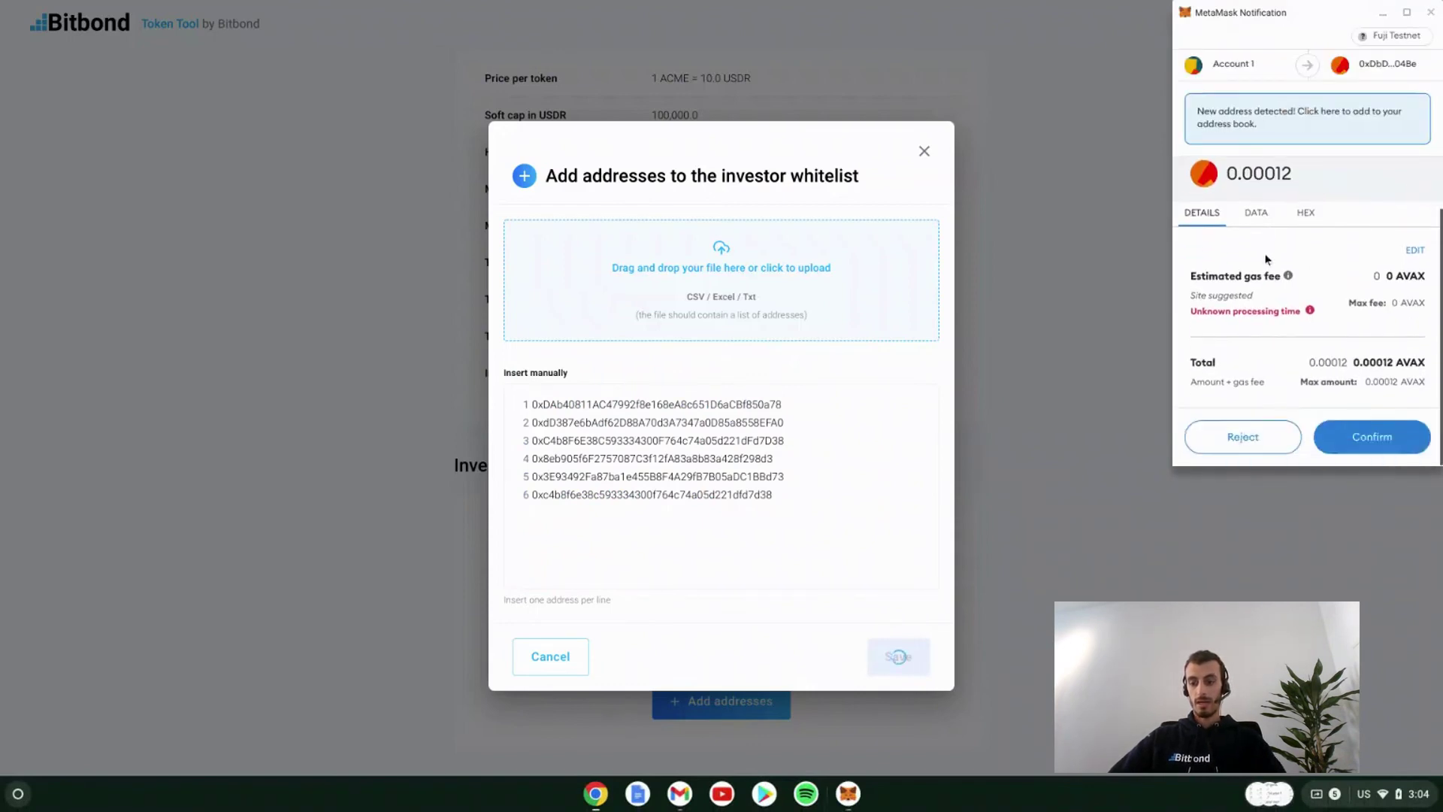
scroll(1381, 462, down, 1)
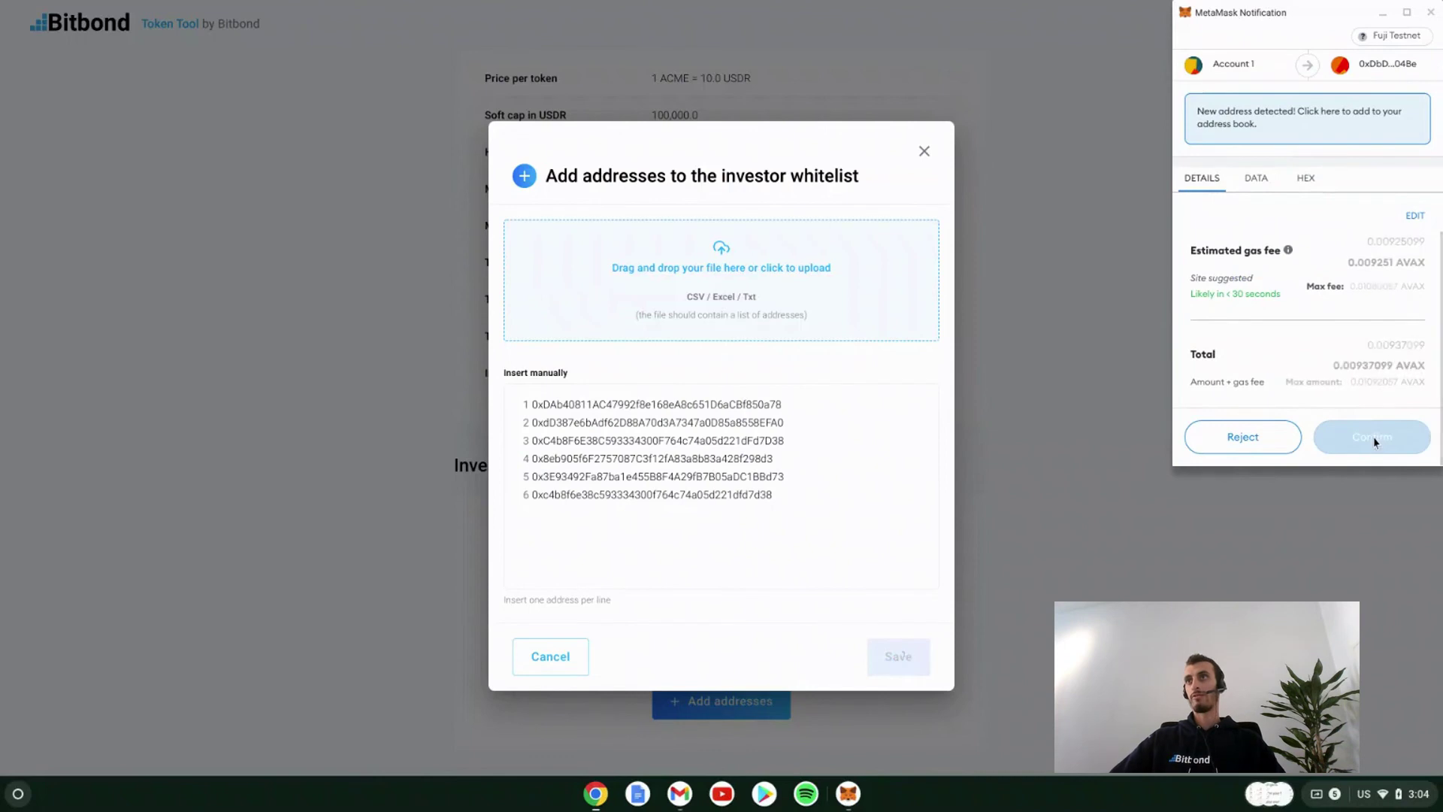
click(1372, 439)
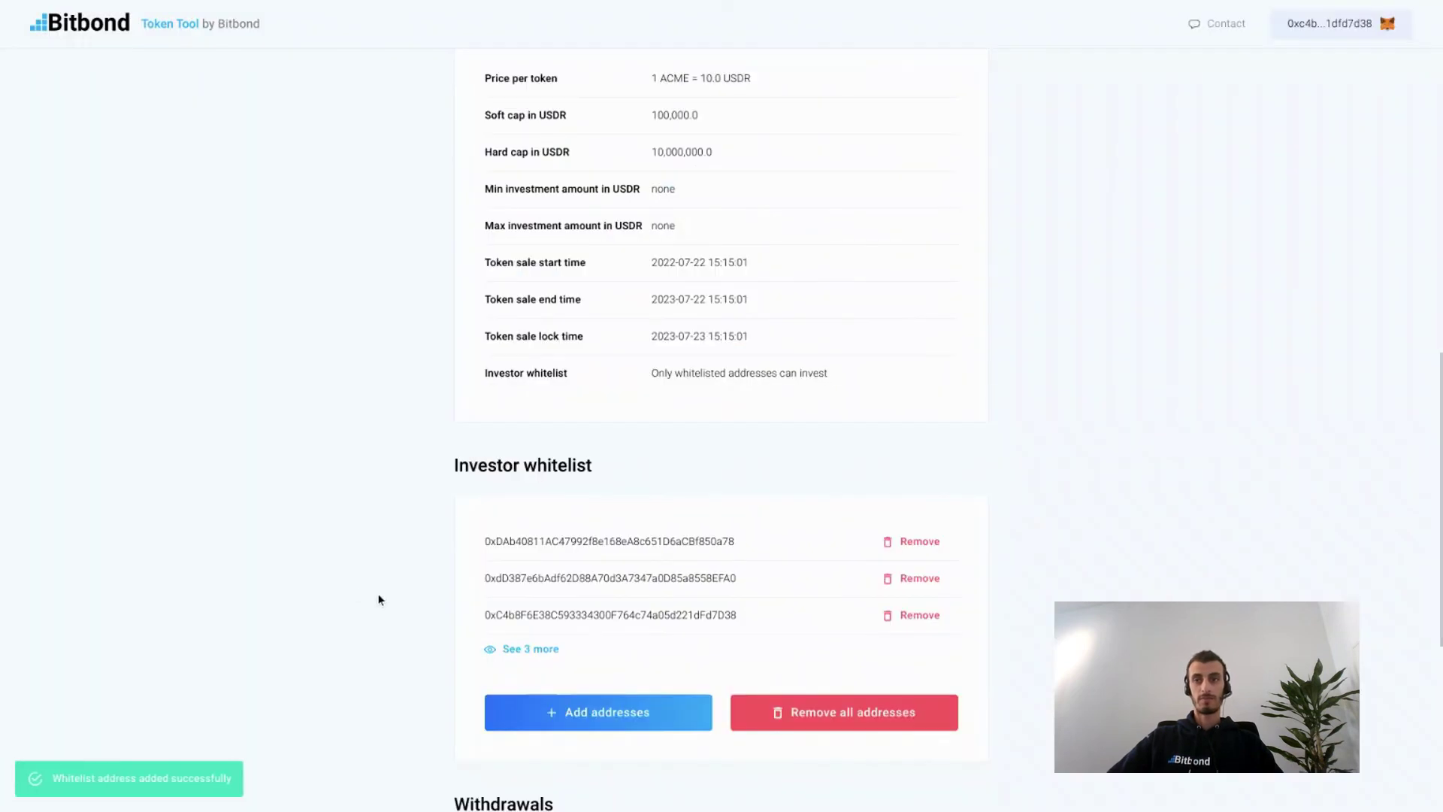
Open the public ACME token sale page in a new tab and review its live sale details.
scroll(470, 590, up, 8)
scroll(472, 596, up, 3)
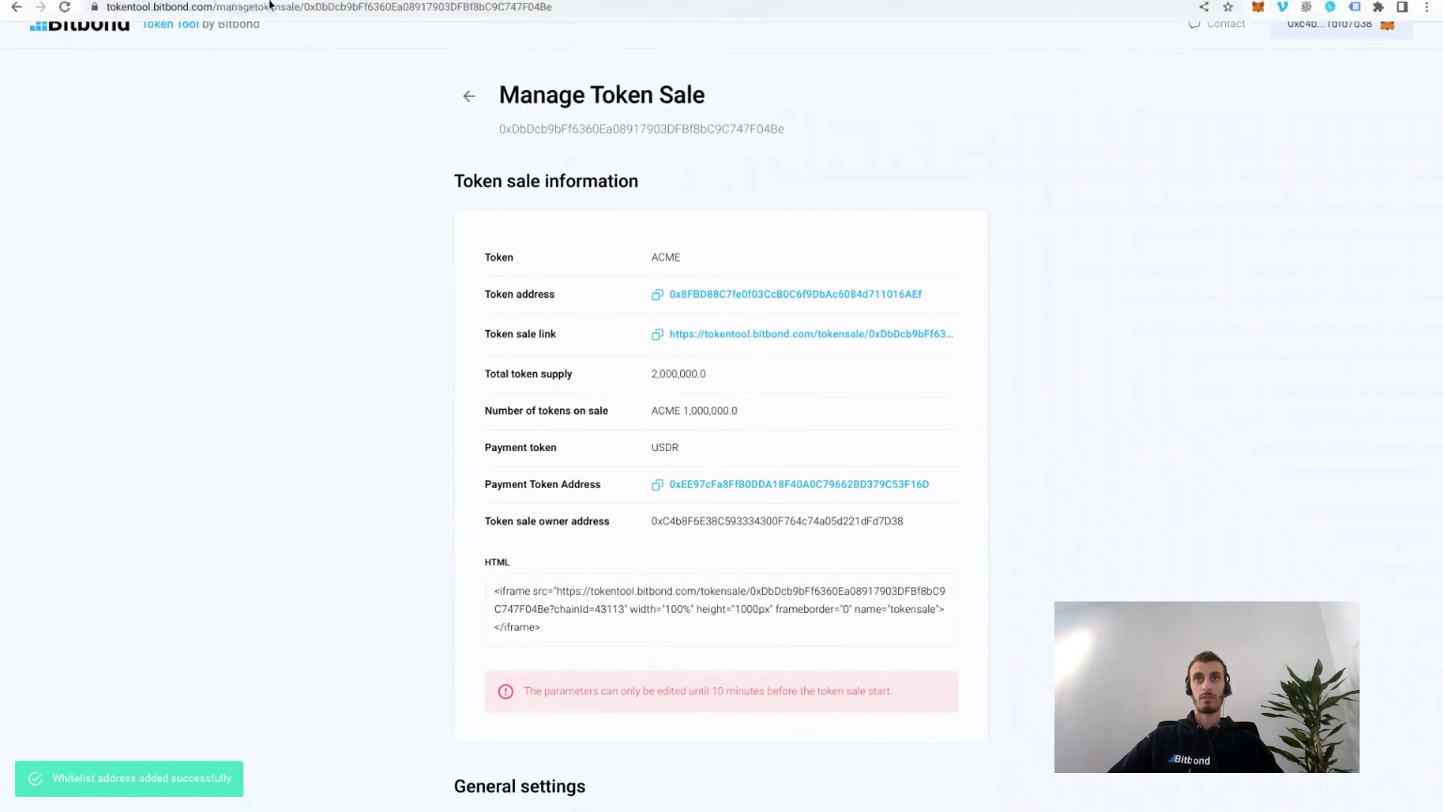
click(269, 9)
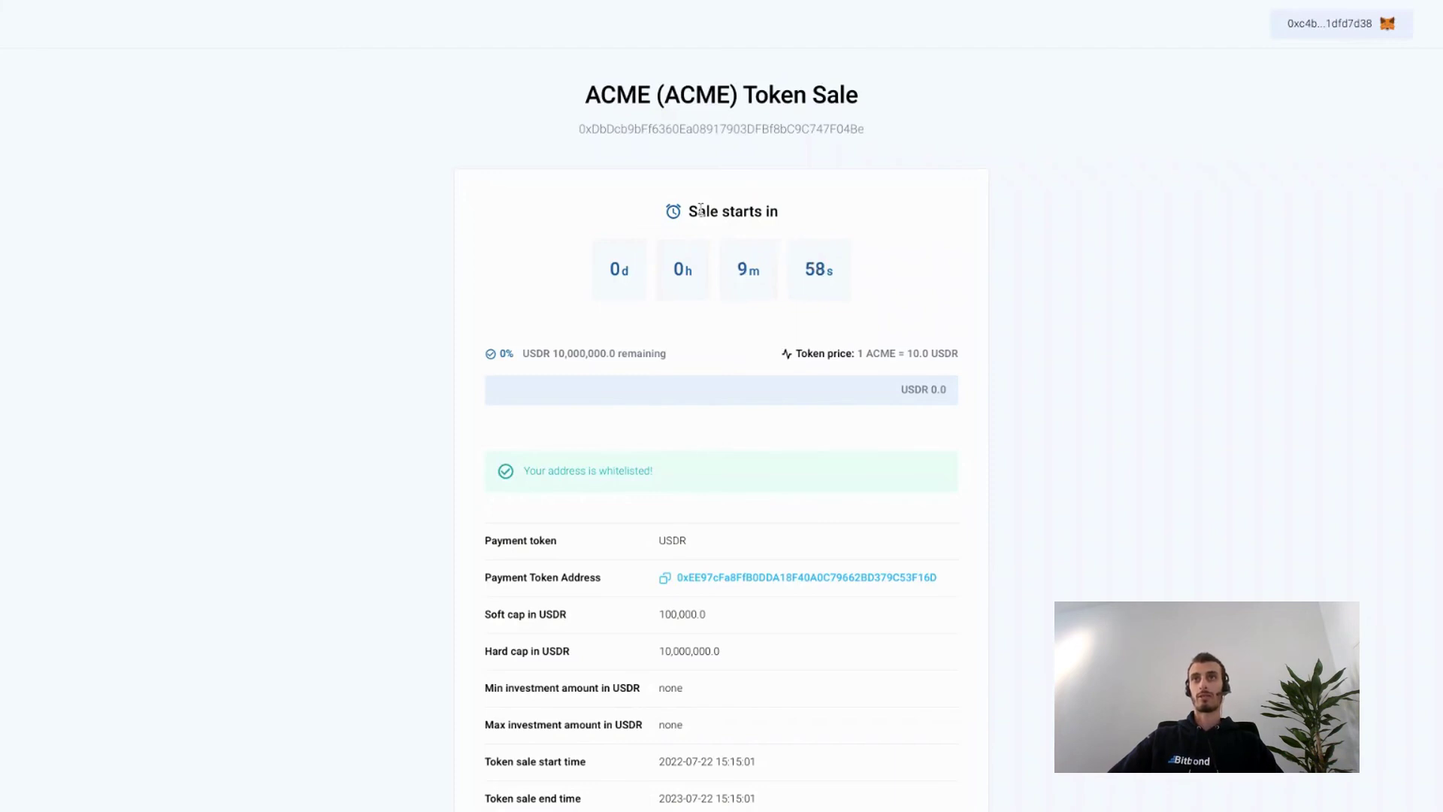
scroll(737, 418, down, 3)
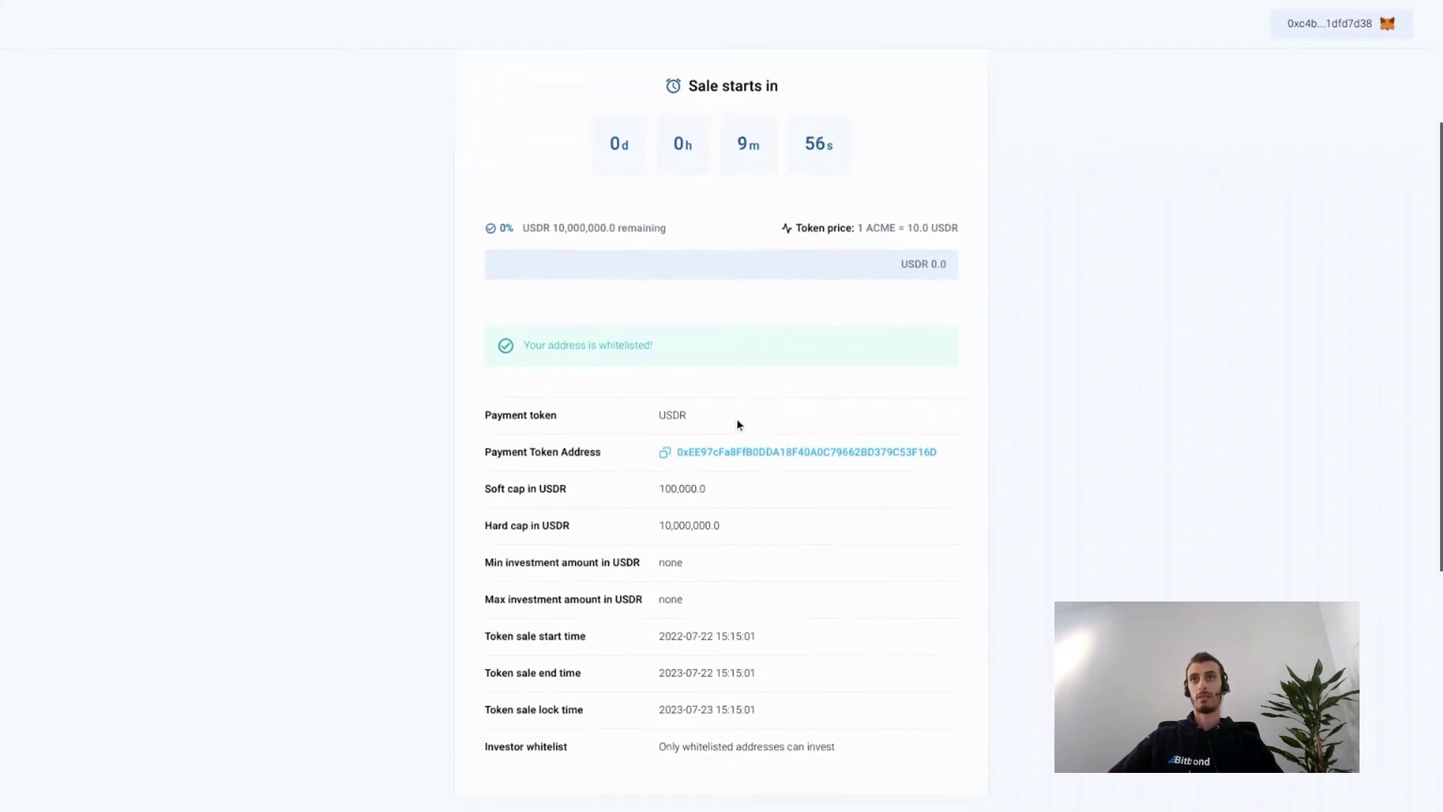
scroll(763, 489, down, 5)
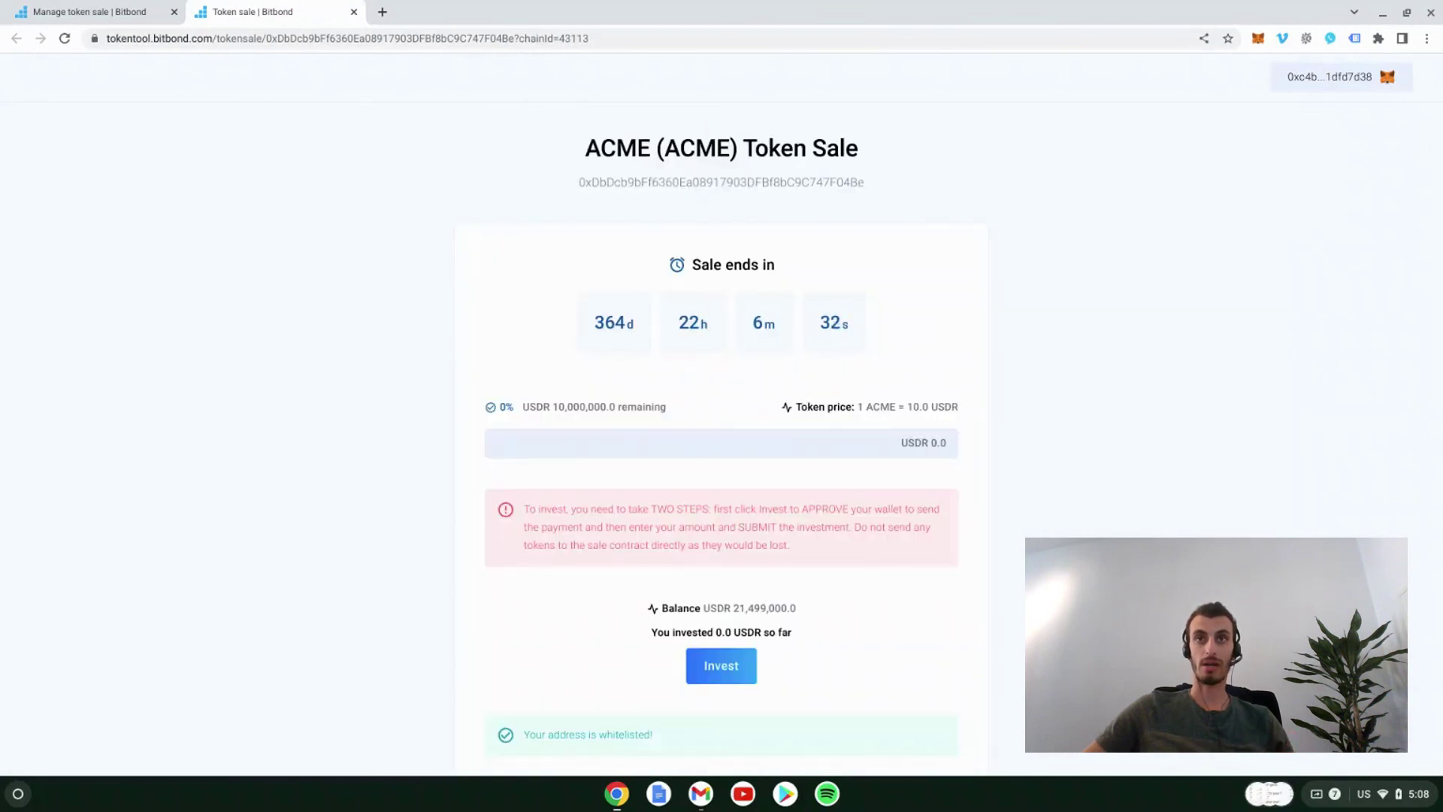
Grant the ACME sale permission to spend USDR, confirming the approval in MetaMask.
scroll(680, 368, down, 1)
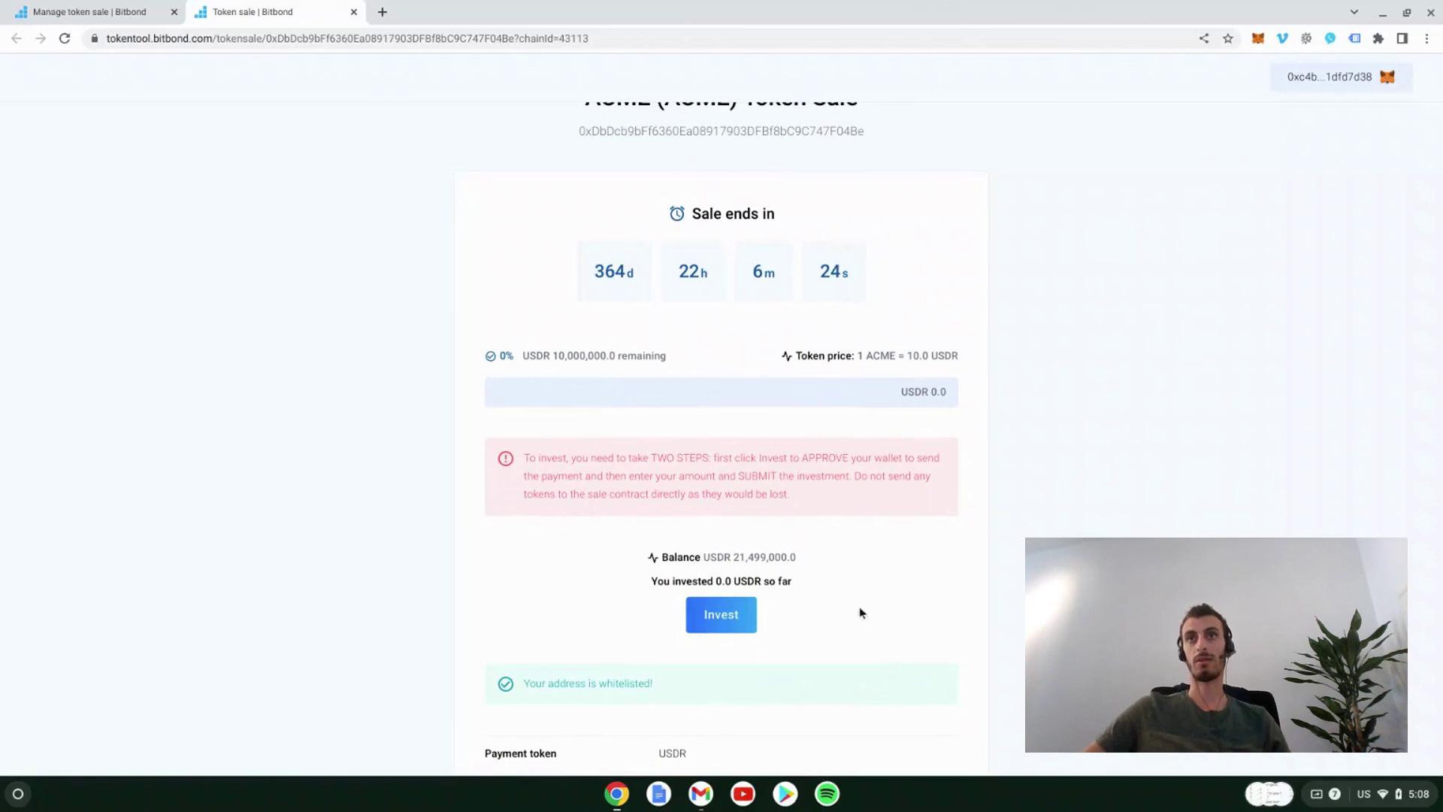
click(739, 614)
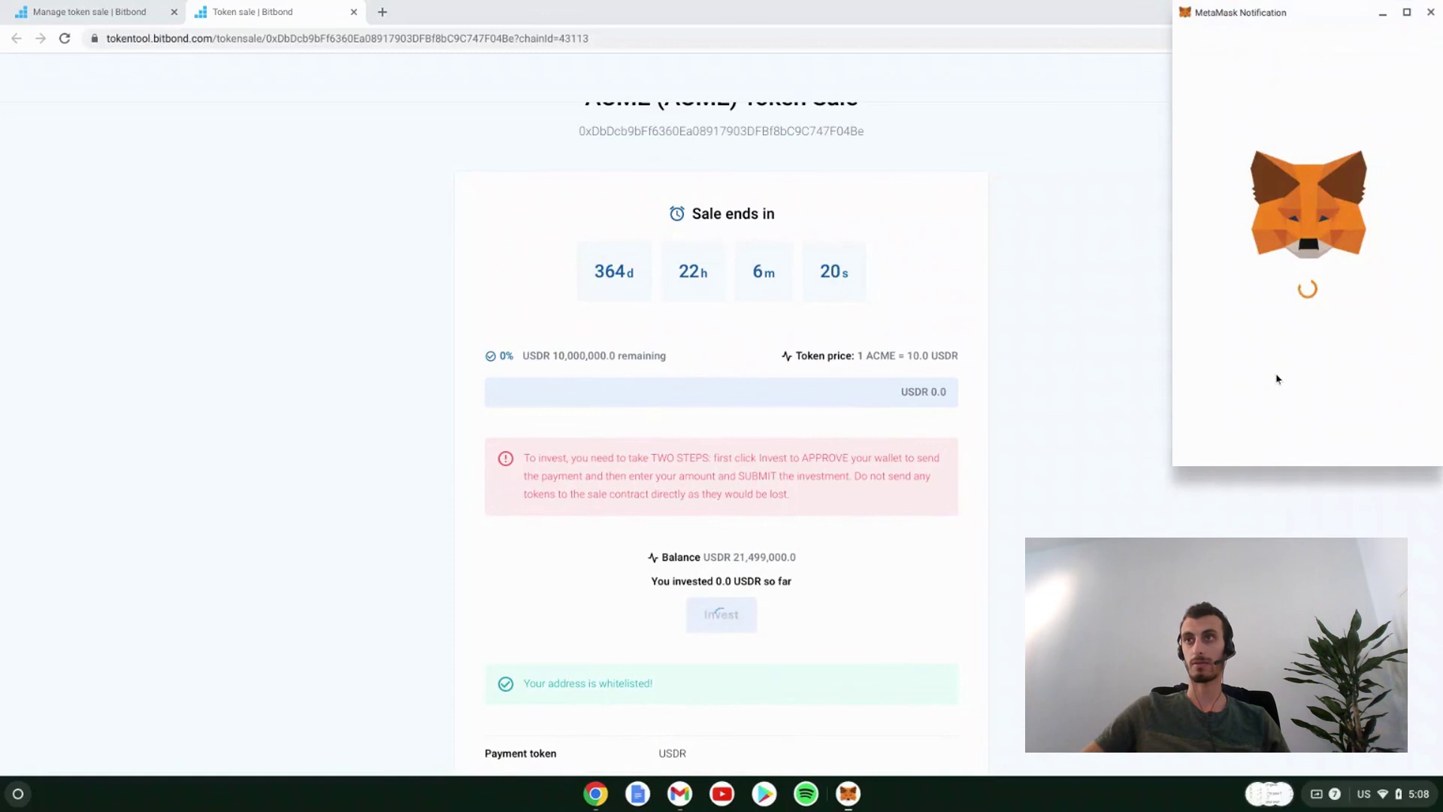
scroll(1306, 412, down, 5)
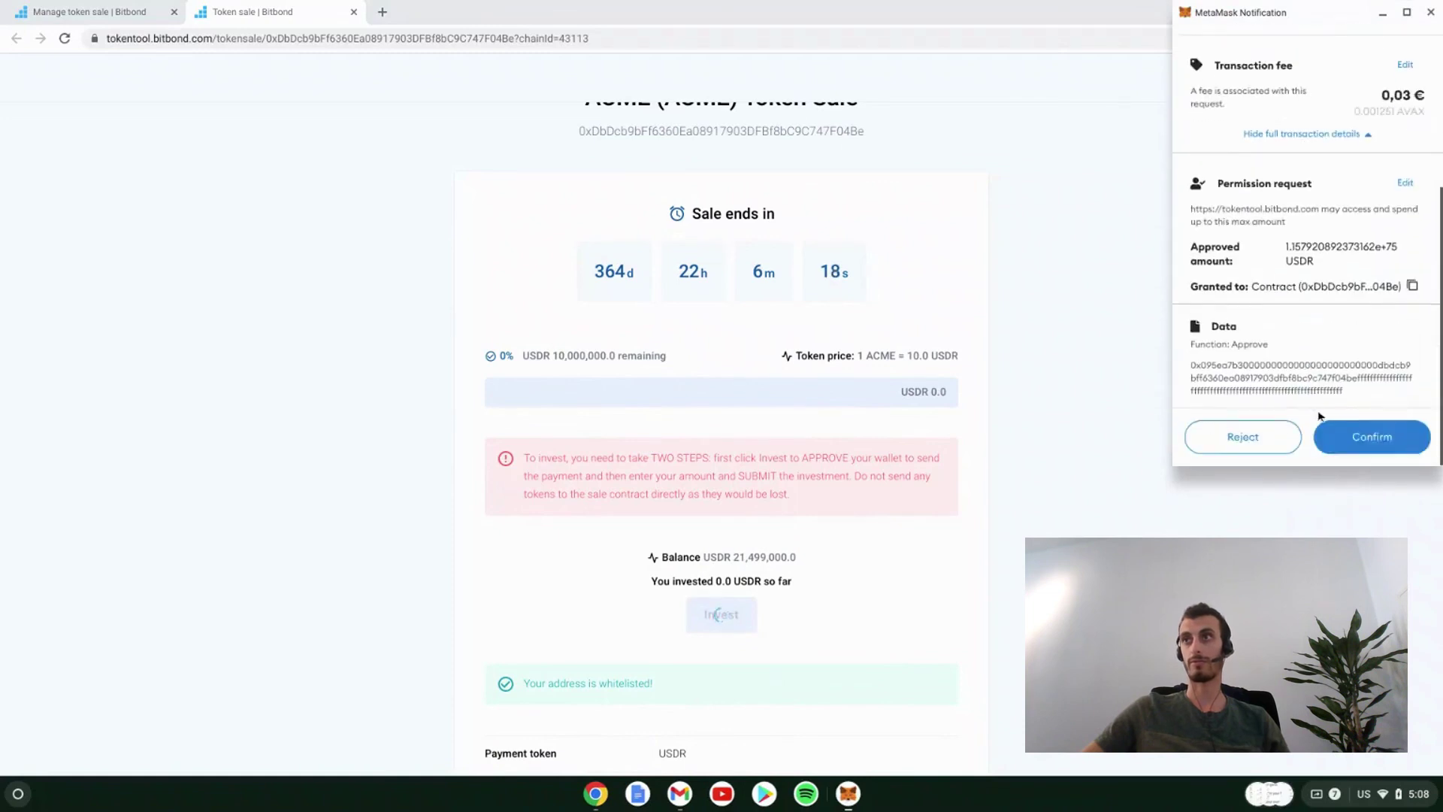
click(1381, 451)
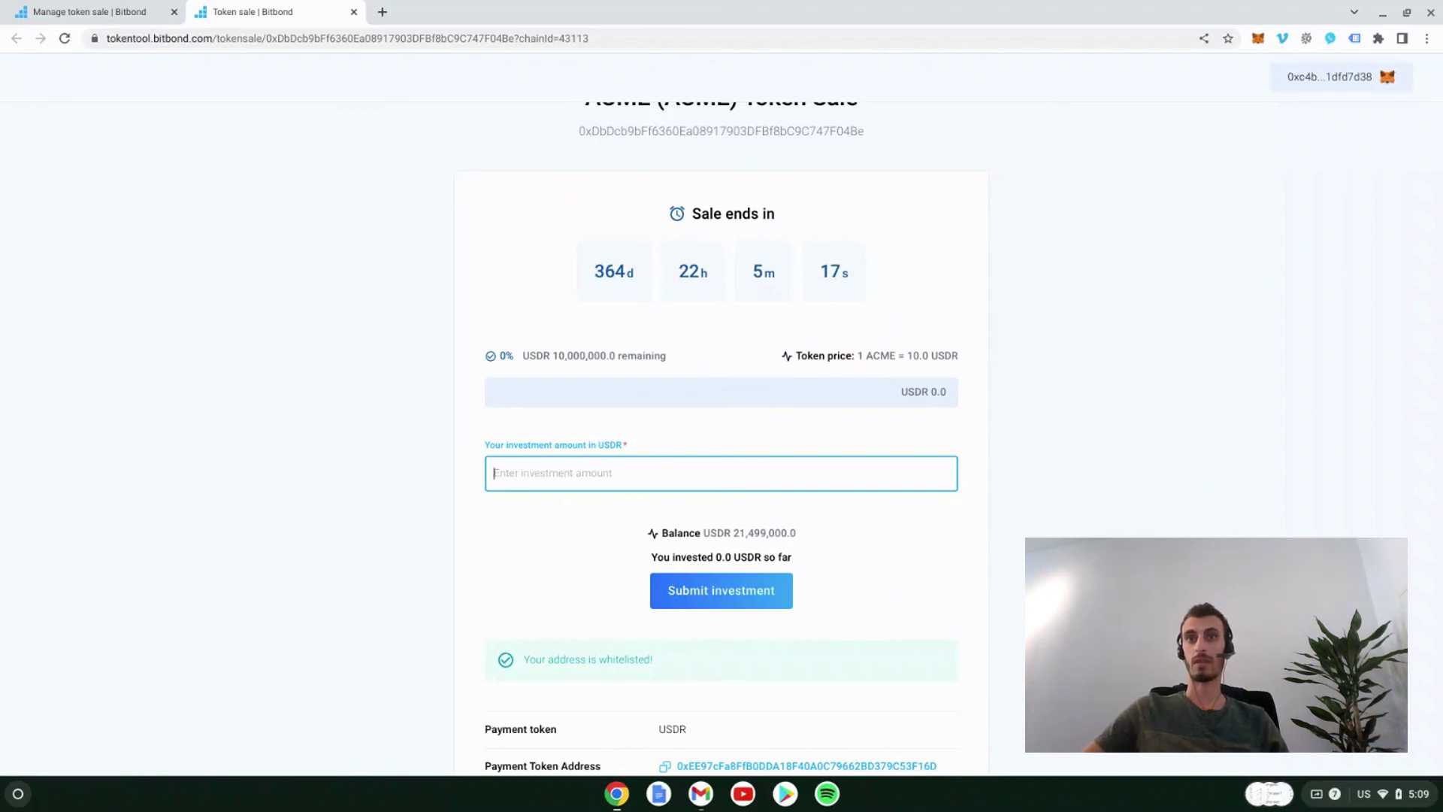
Invest 5,000,000 USDR in ACME, confirm in MetaMask, and check the sale shows 50% raised.
text(5)
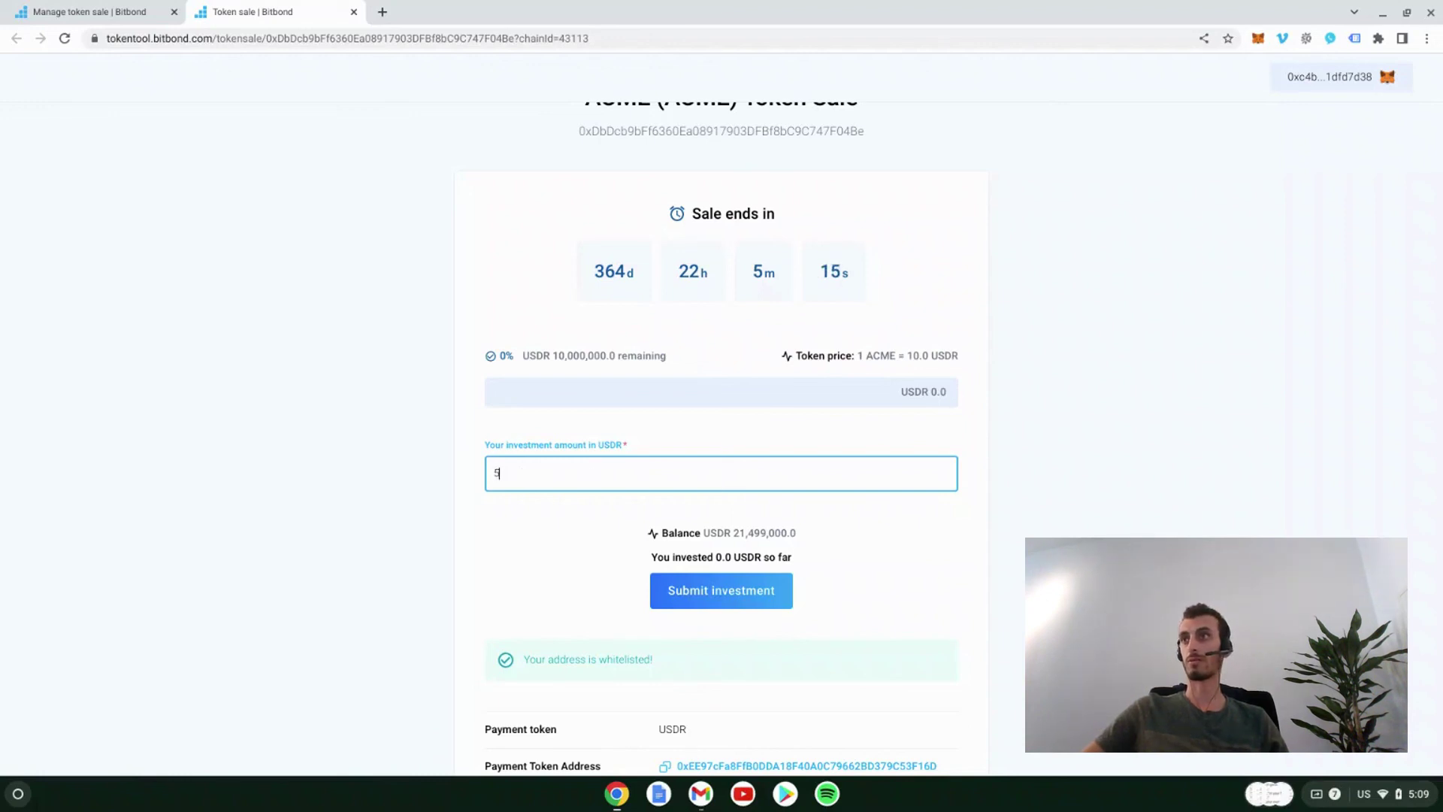
text(000000)
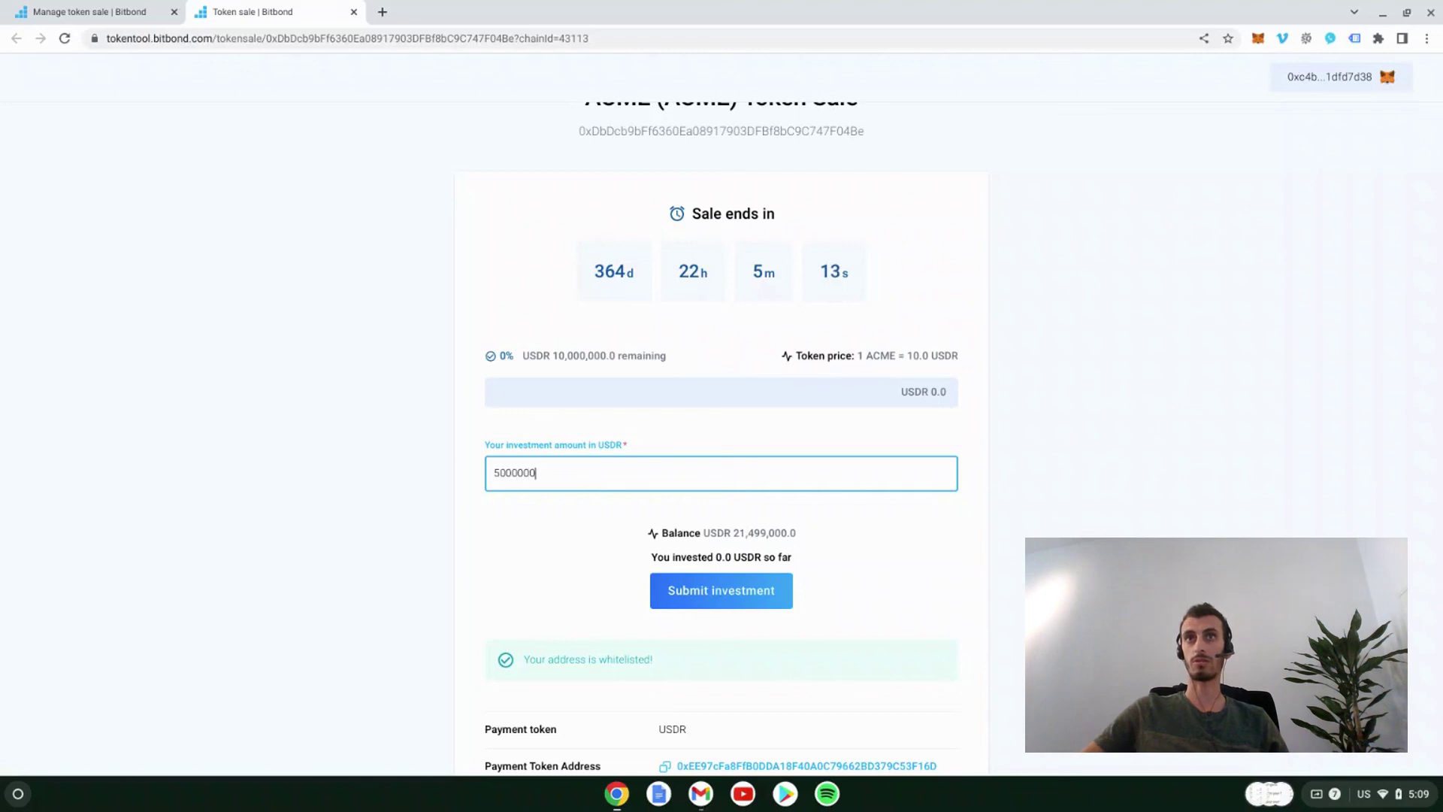
click(754, 589)
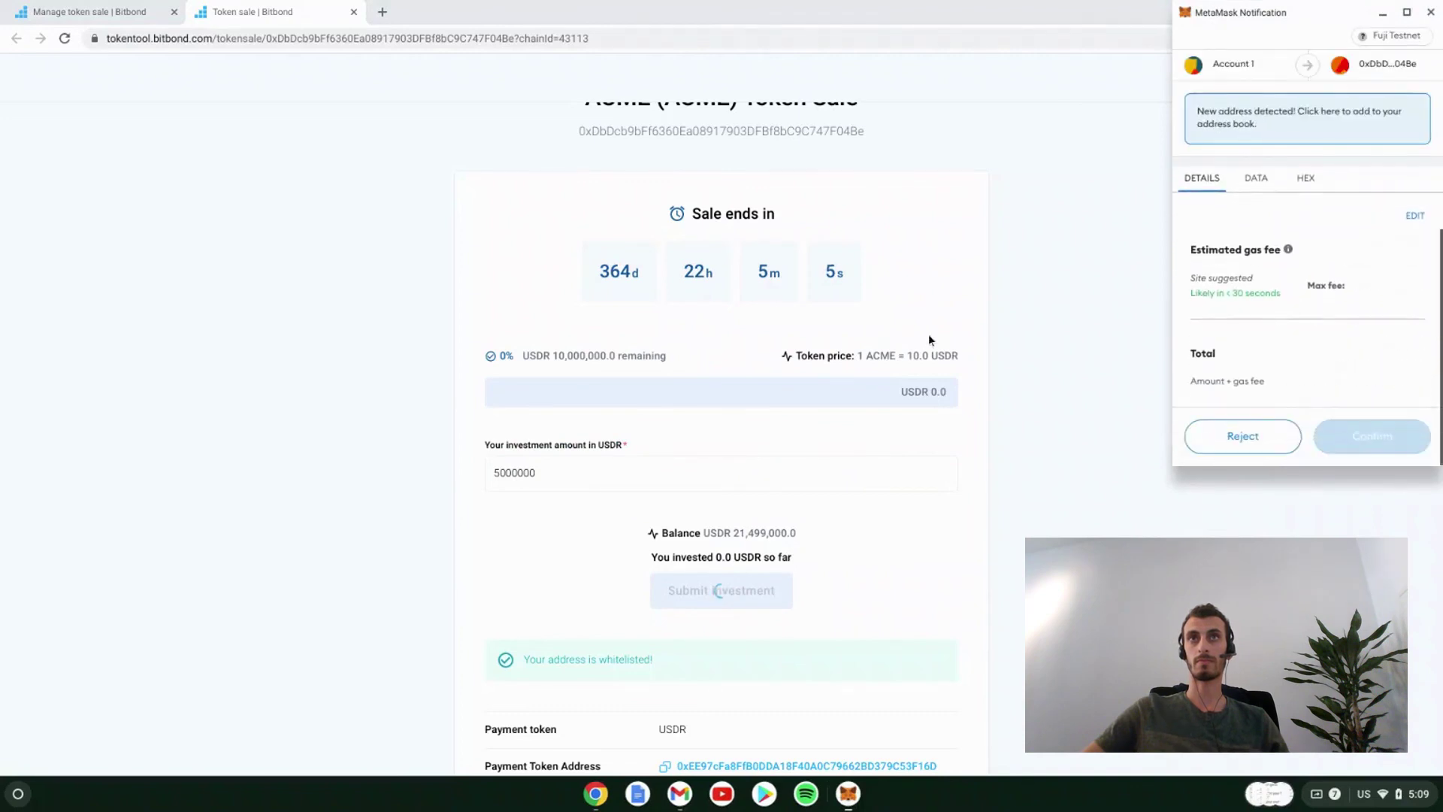
scroll(1074, 339, up, 1)
scroll(1075, 361, down, 2)
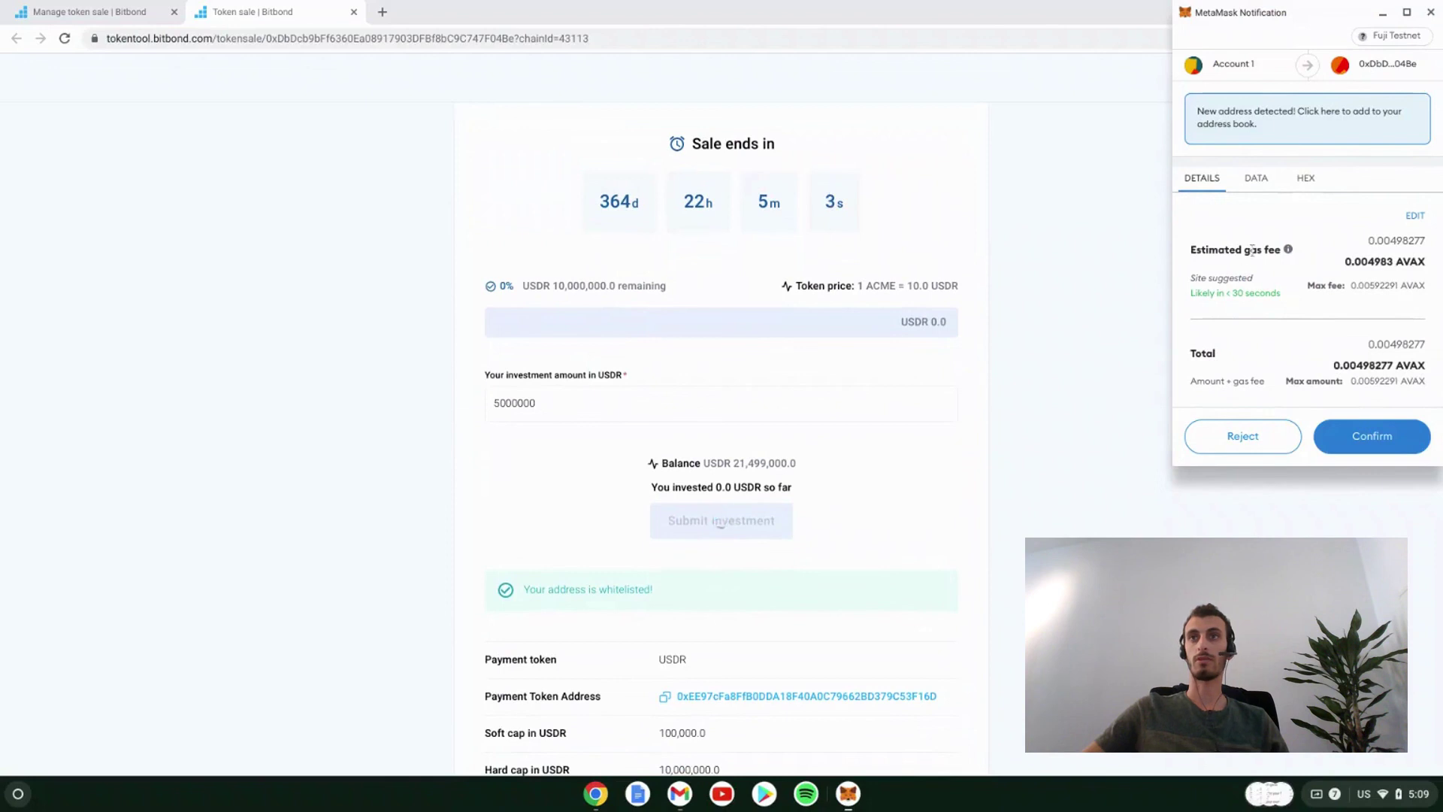
click(1373, 436)
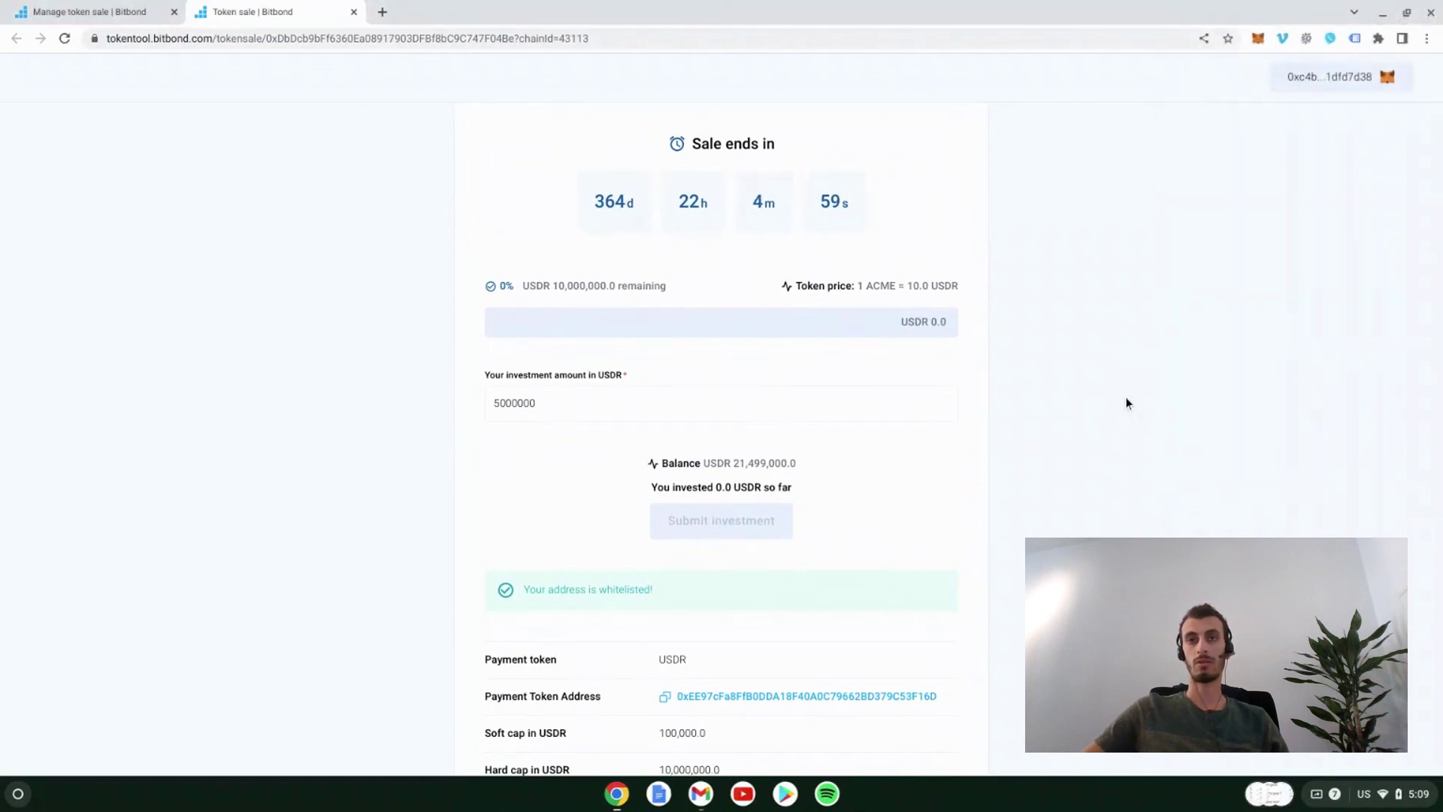
scroll(1125, 402, up, 2)
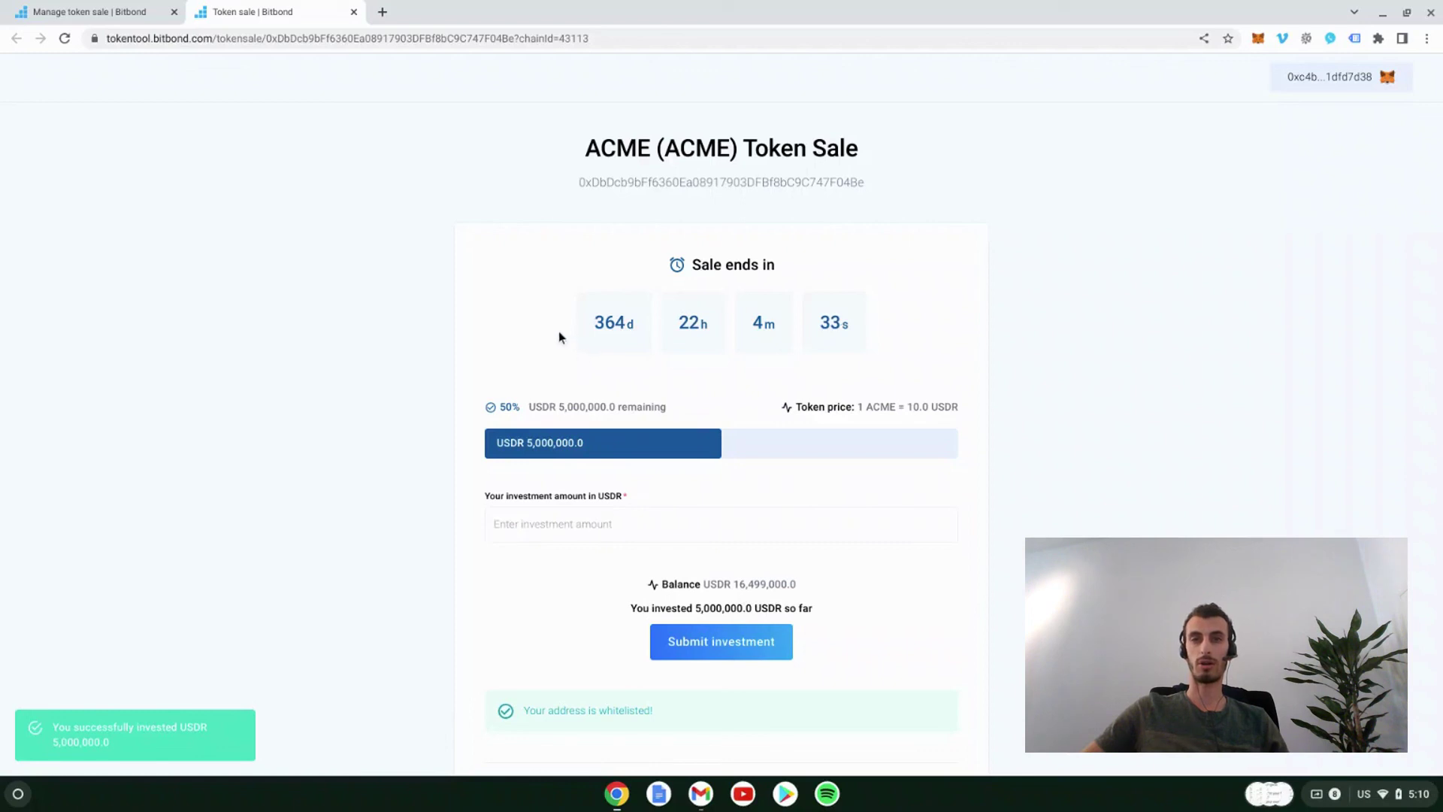
scroll(813, 382, down, 5)
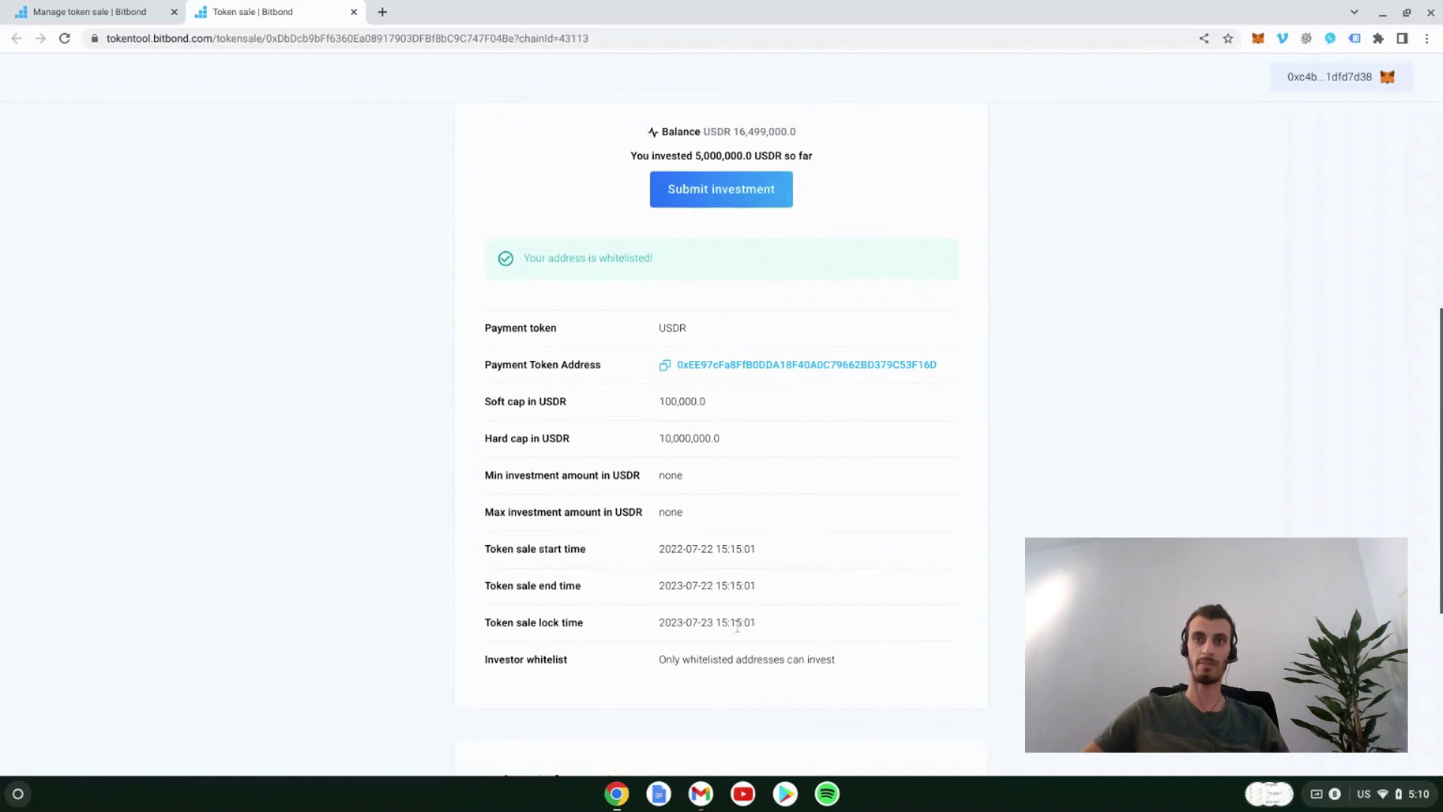
scroll(770, 621, up, 5)
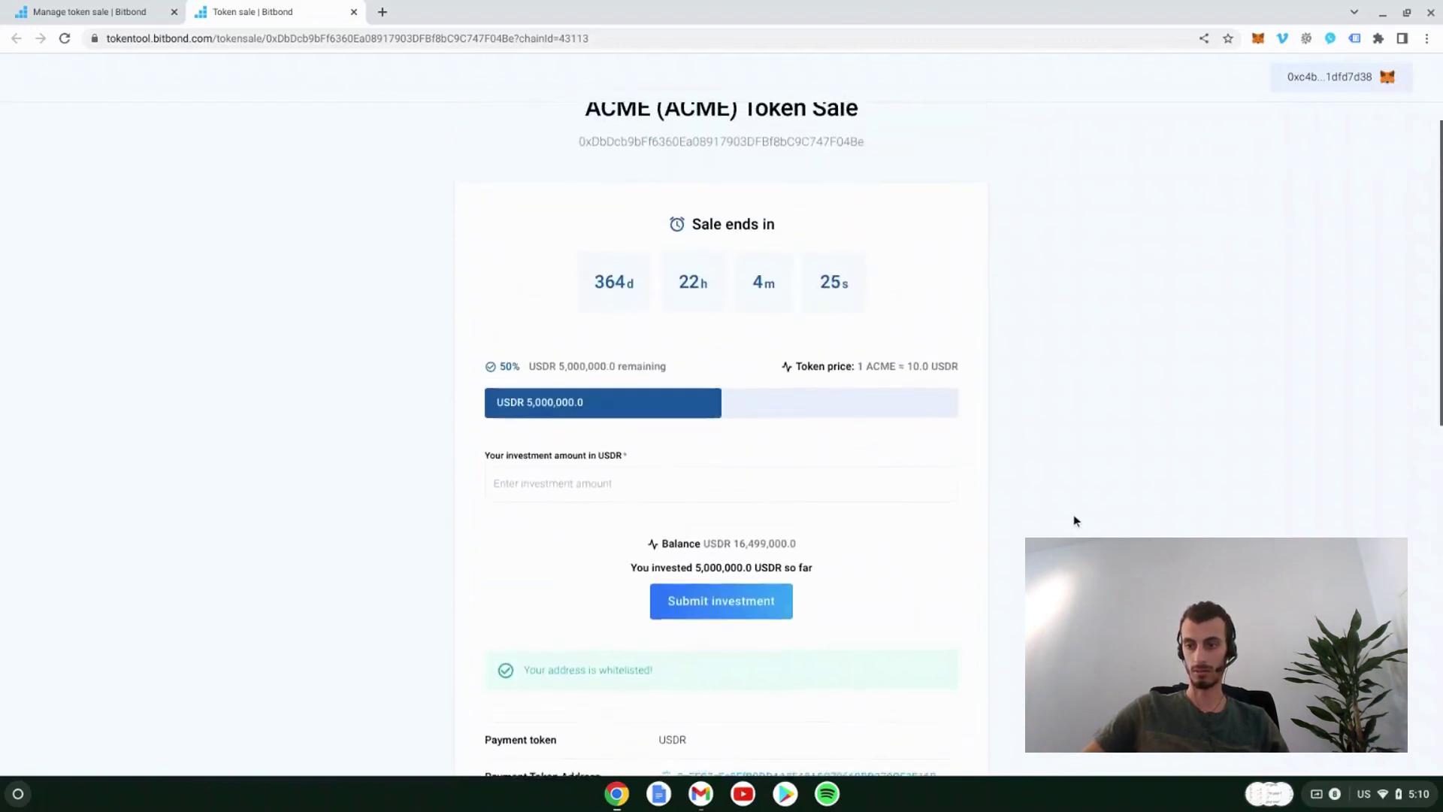